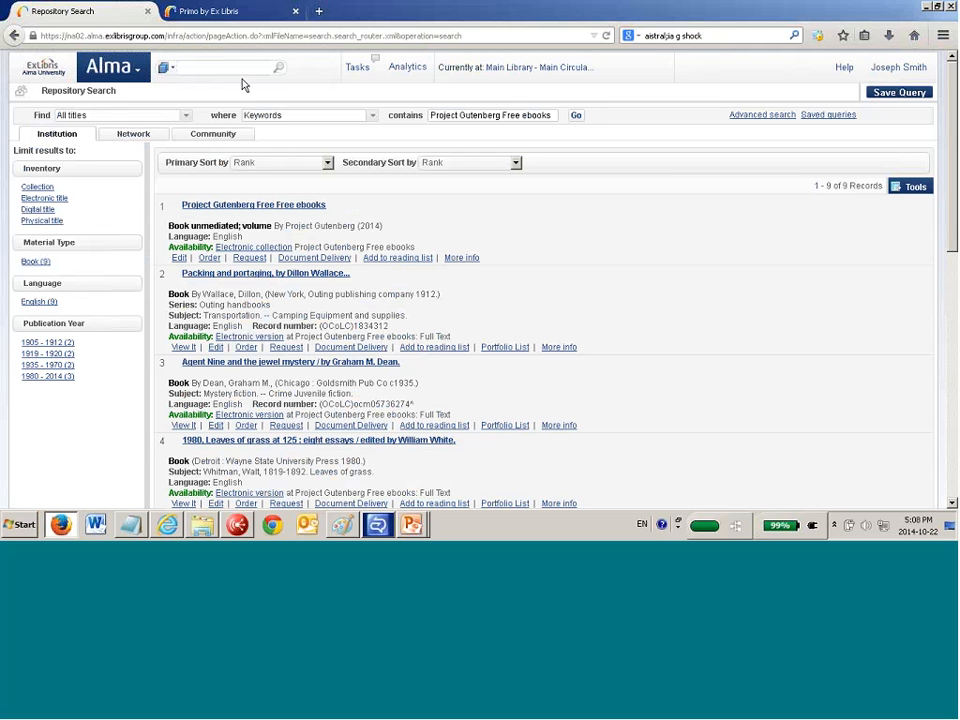
Examine the electronic availability of The Velveteen Rabbit in the repository results, highlighting University of Pennsylvania Digital Library
scroll(375, 313, "down", 3)
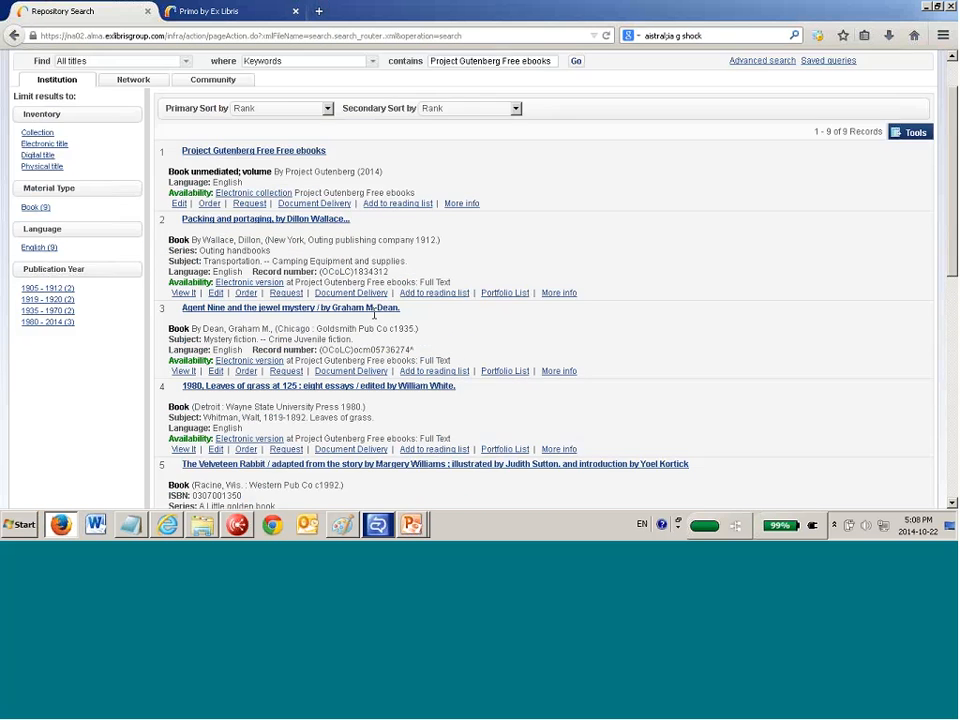
scroll(375, 313, "down", 2)
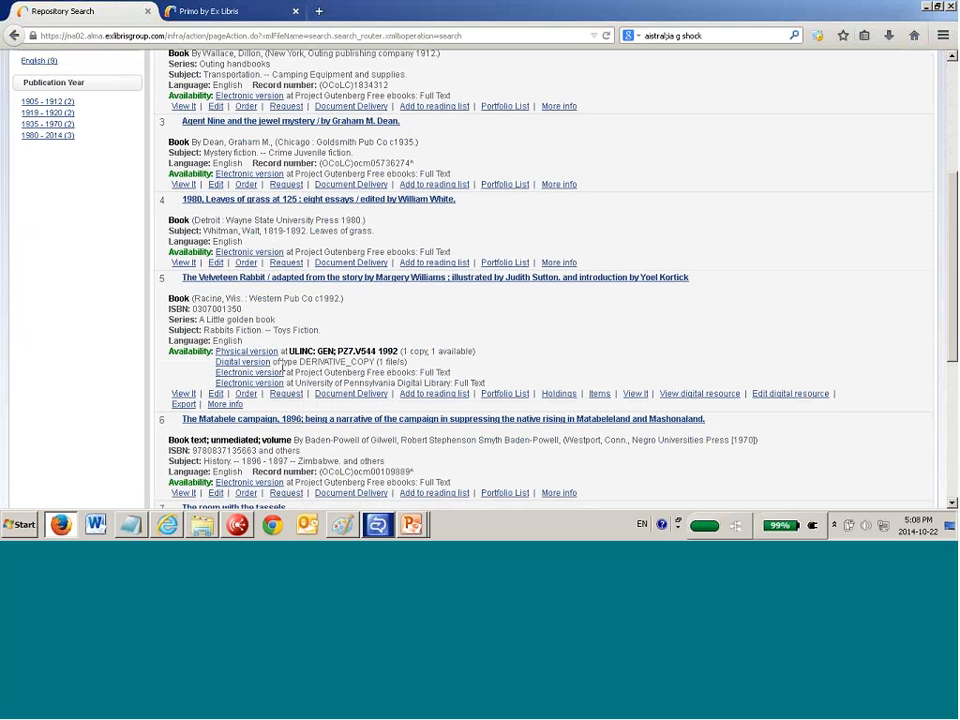
left_click_drag(295, 383, 454, 396)
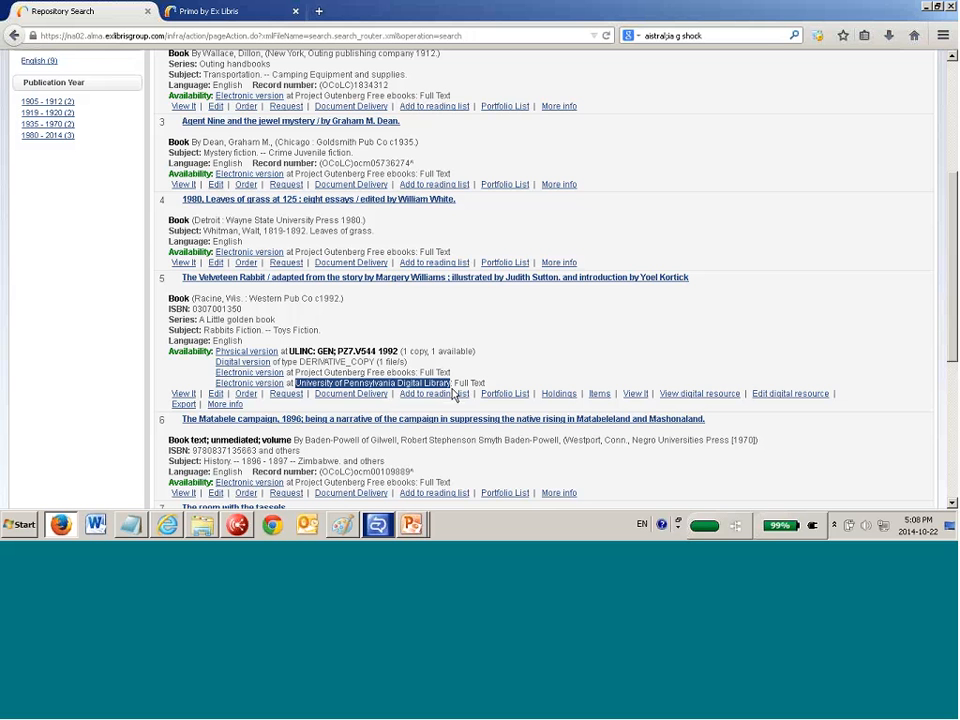
Search Primo for "velveteen" and show the View It services for The Velveteen Rabbit
left_click(205, 11)
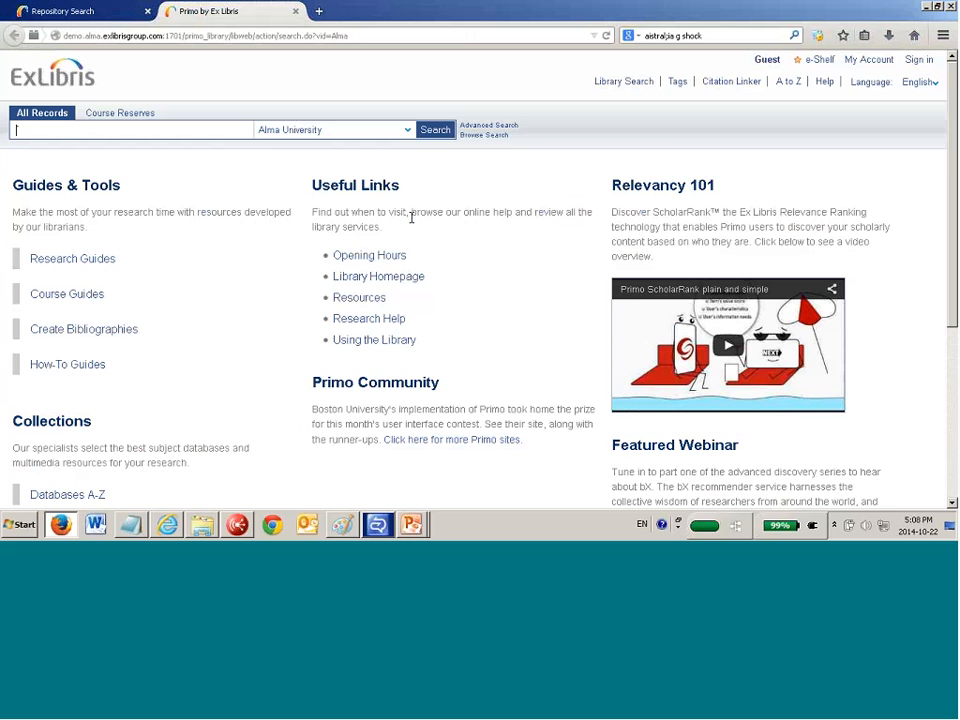
type("velveteen")
key("Return")
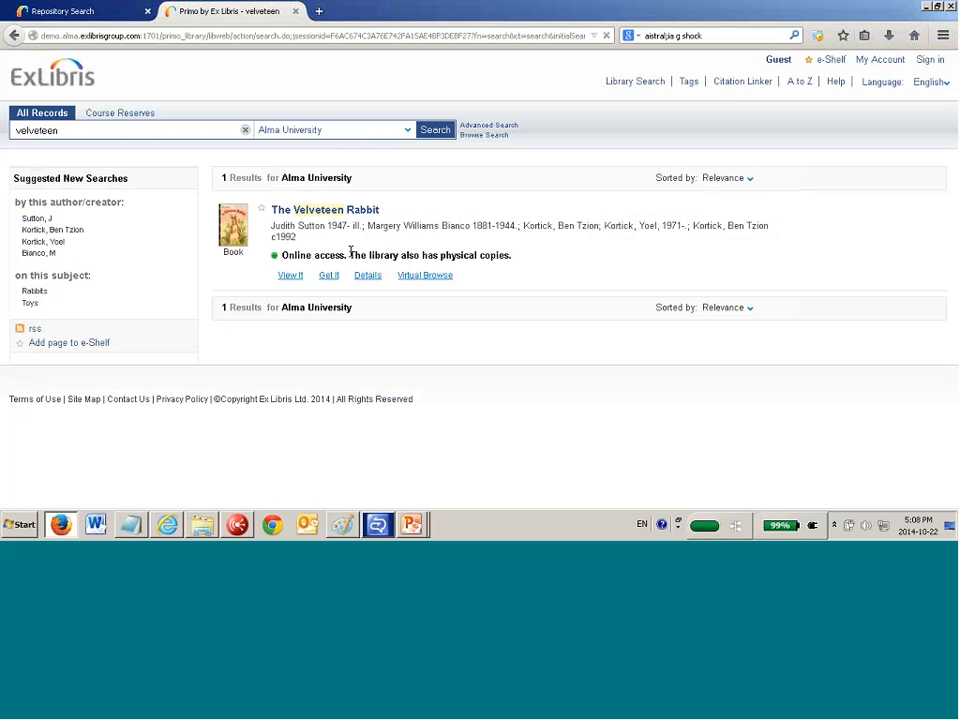
left_click(305, 277)
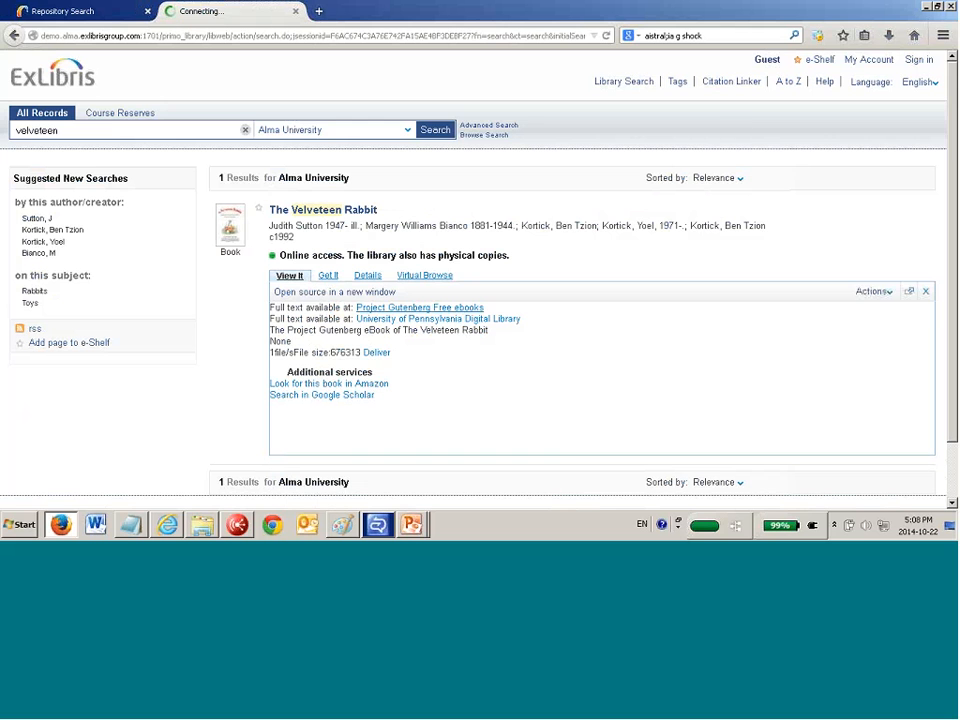
left_click(329, 14)
left_click(815, 36)
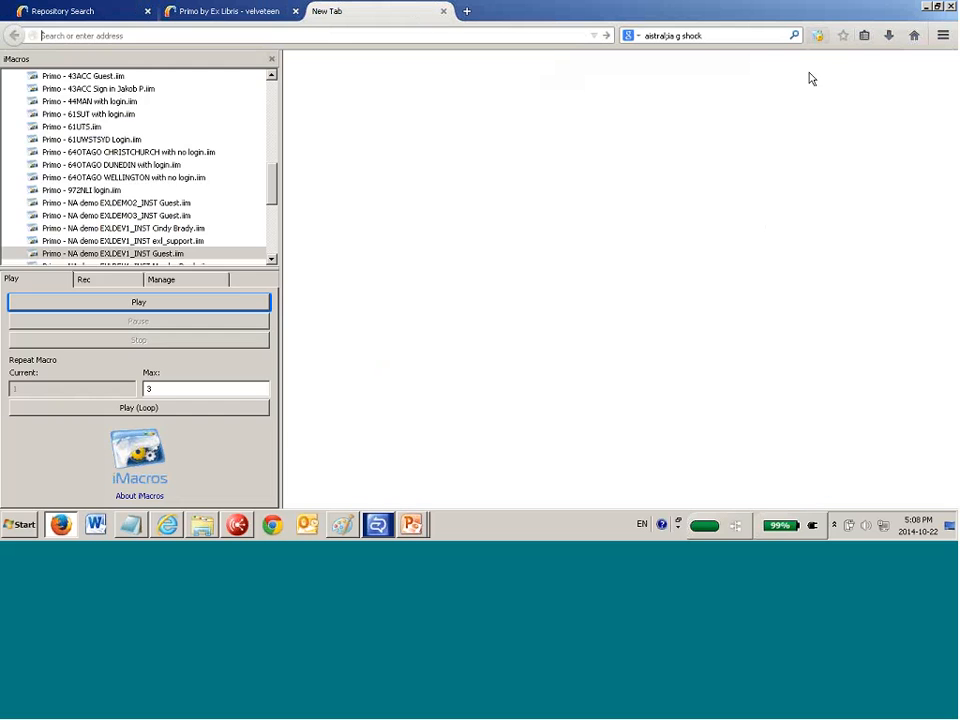
left_click_drag(268, 182, 271, 126)
double_click(137, 114)
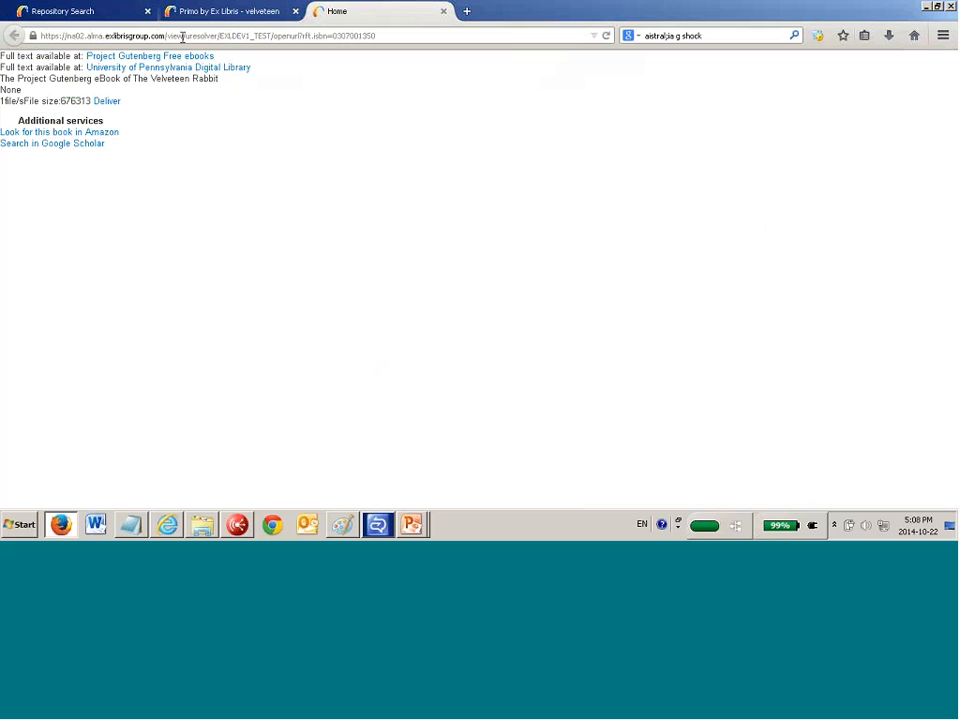
double_click(185, 36)
left_click_drag(218, 36, 303, 36)
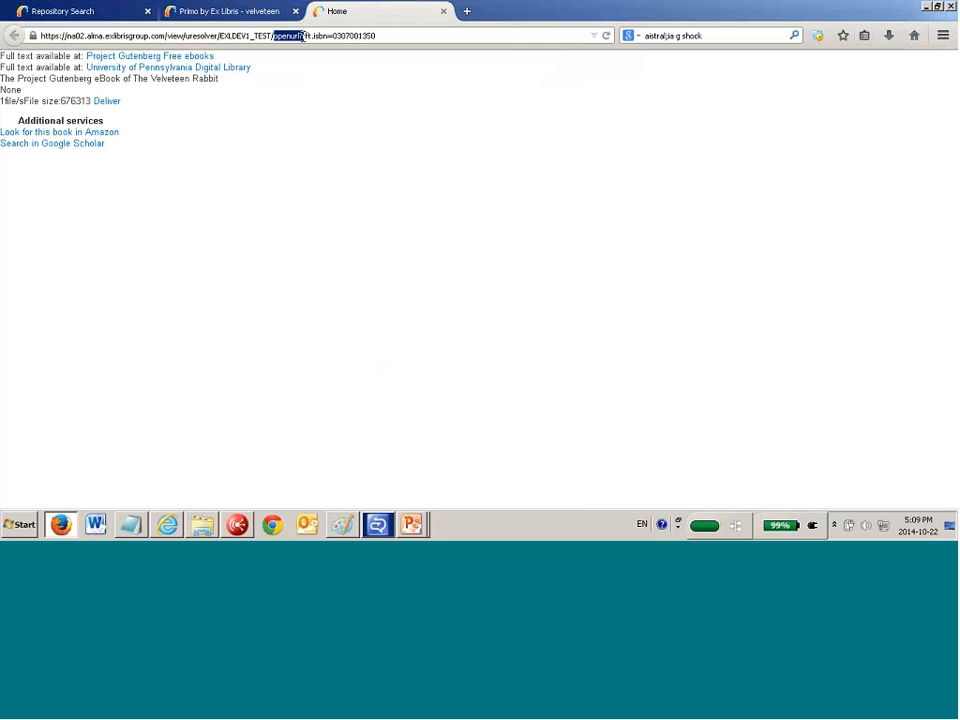
left_click_drag(302, 36, 321, 47)
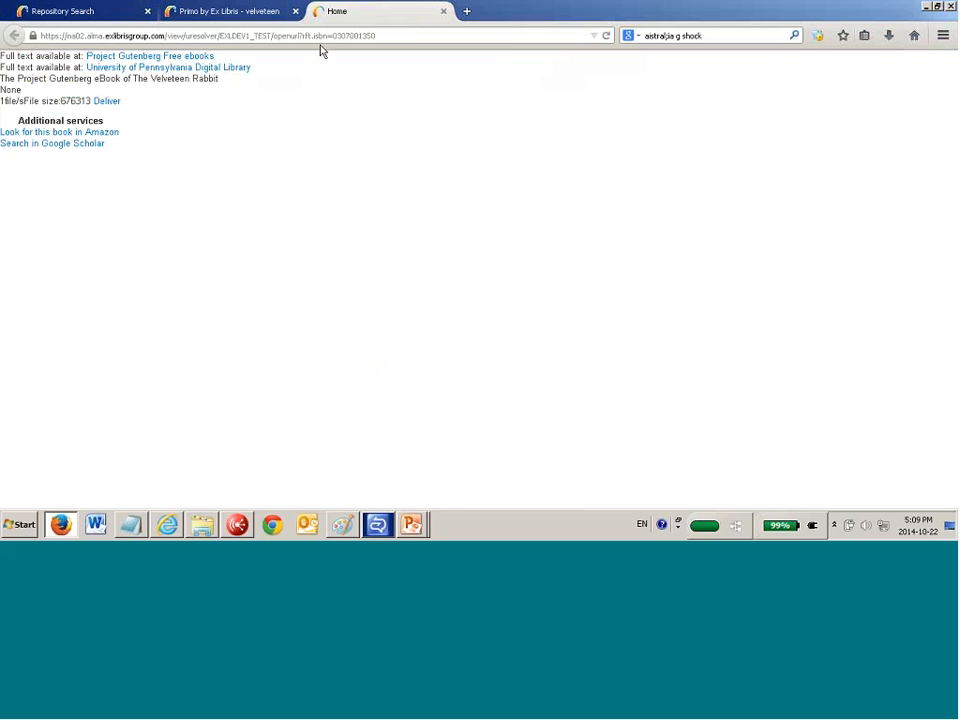
Highlight the View It services in Primo and open the electronic services of The Velveteen Rabbit from the Alma repository results
left_click(238, 17)
left_click_drag(412, 403, 260, 297)
left_click(117, 17)
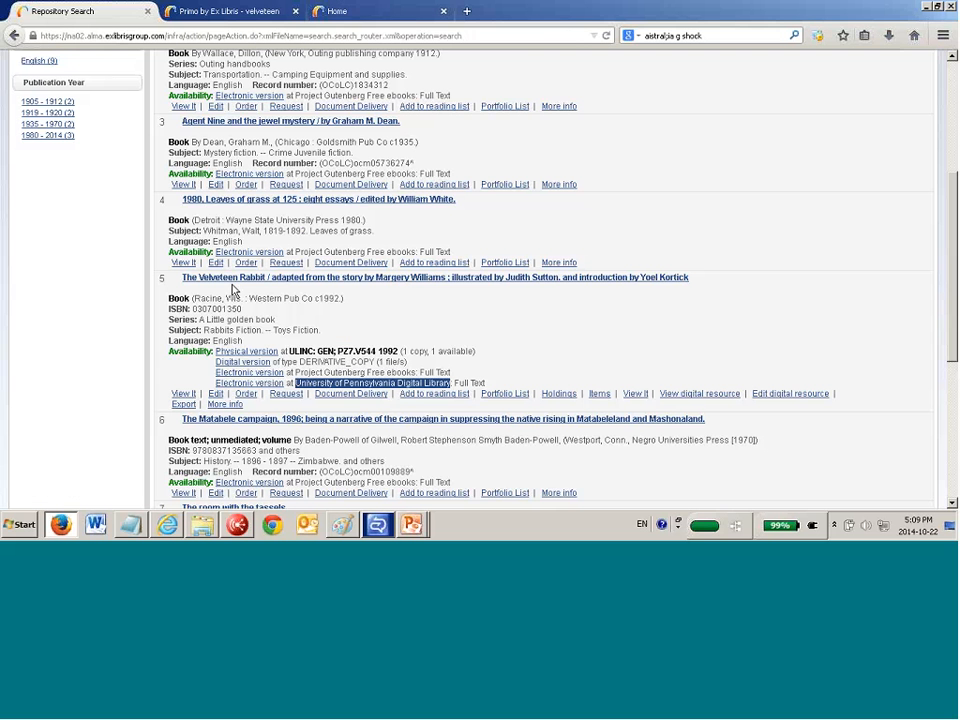
left_click(185, 395)
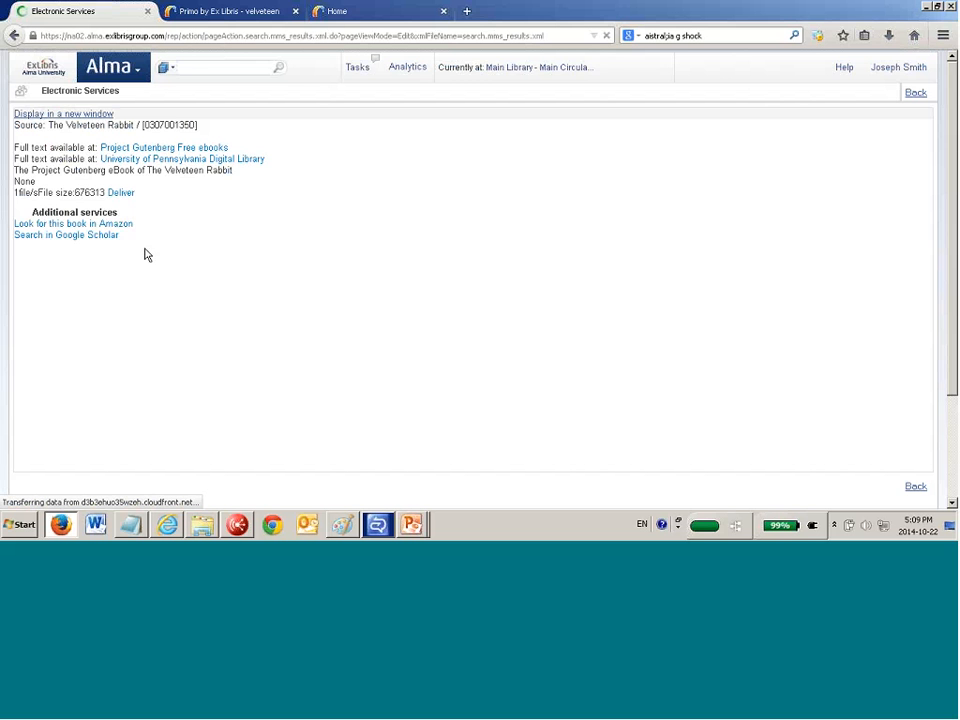
Look up The Velveteen Rabbit in Amazon from its Primo services, and close the Amazon page after viewing it
left_click(210, 11)
left_click(372, 384)
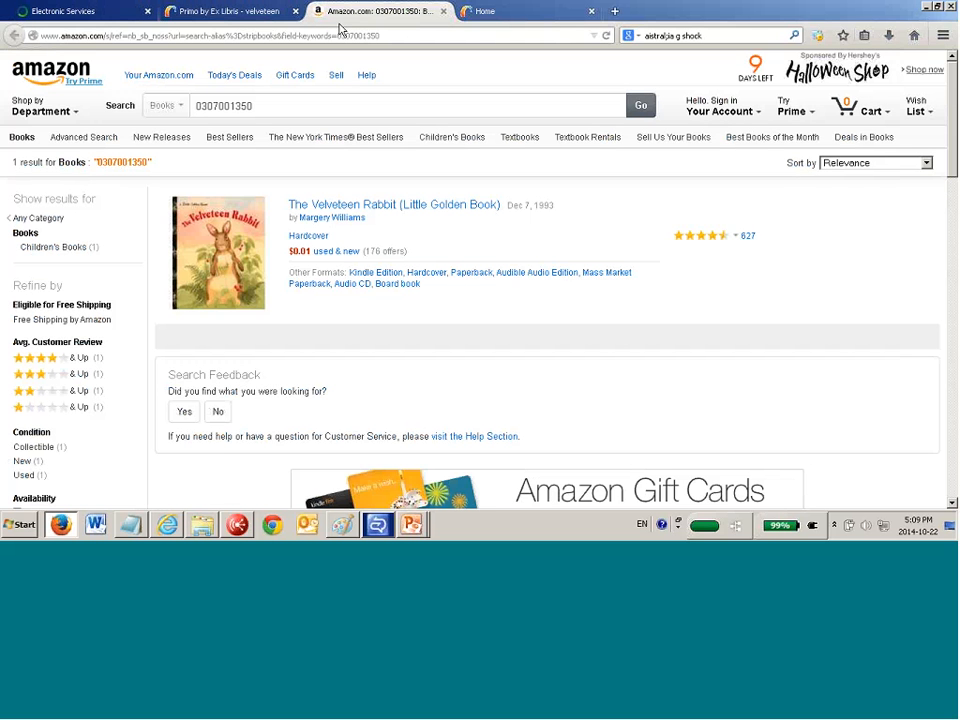
double_click(690, 14)
left_click(446, 37)
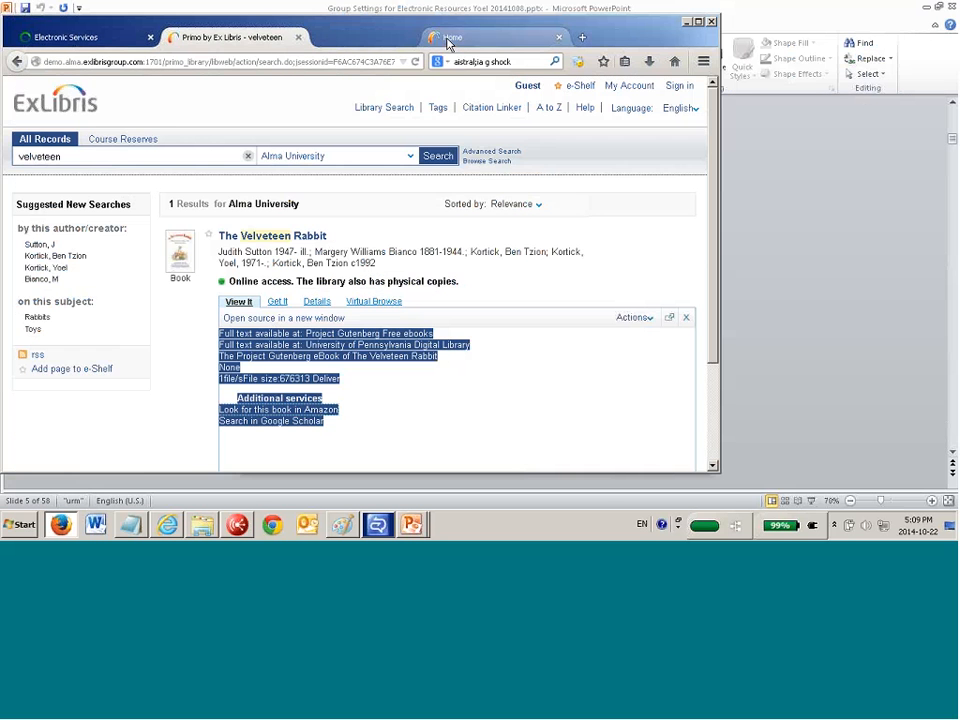
Return to Alma in a maximized window and open the campus definitions in the general configuration
left_click(75, 37)
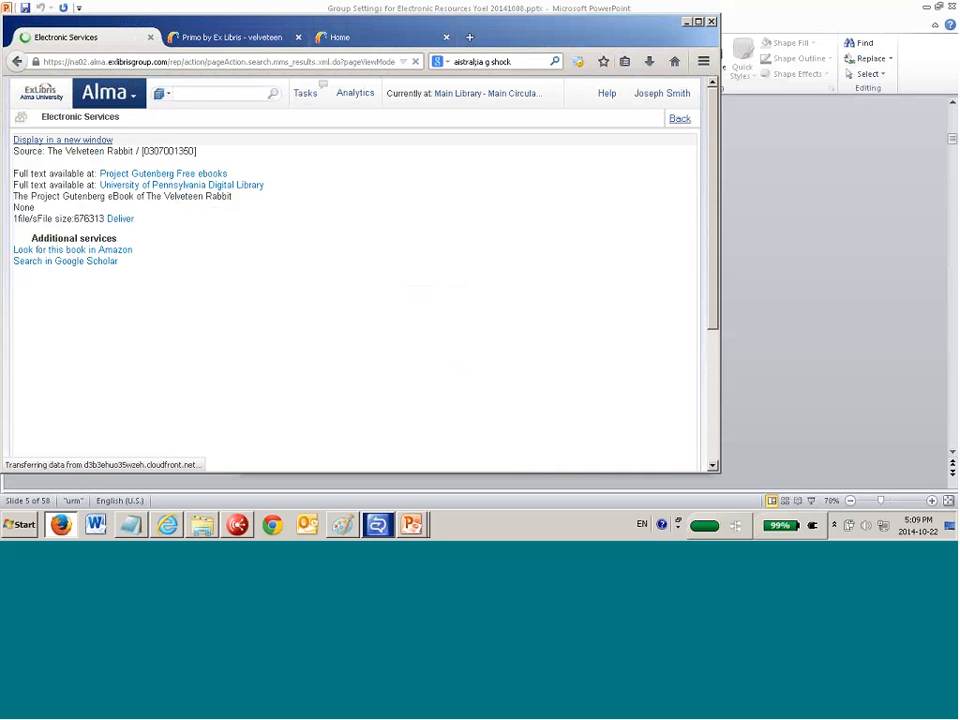
left_click(136, 96)
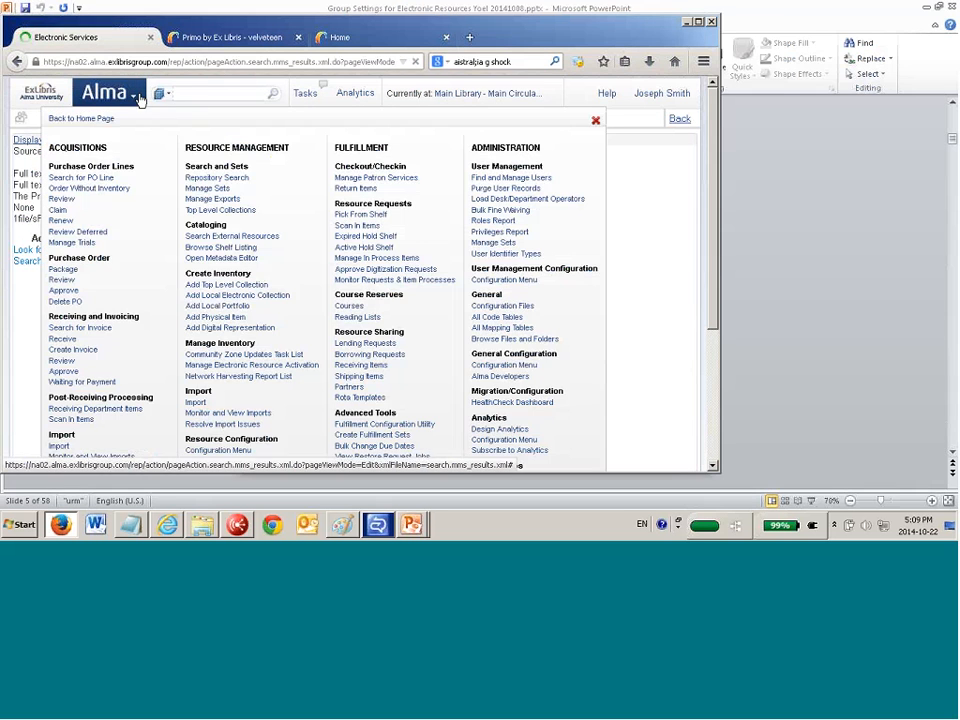
left_click(700, 26)
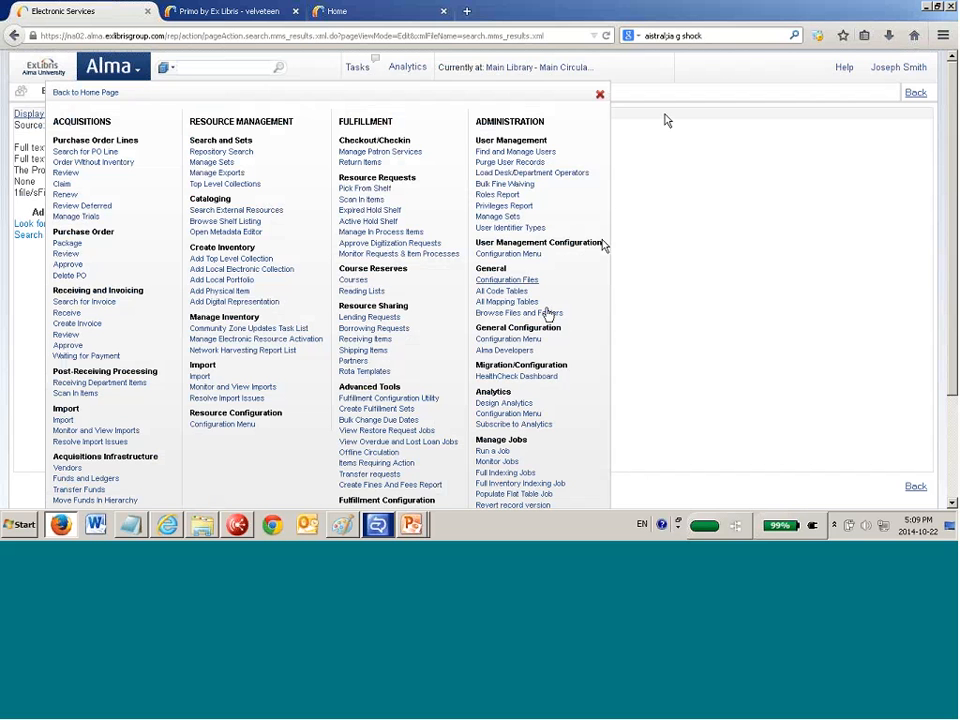
left_click(530, 340)
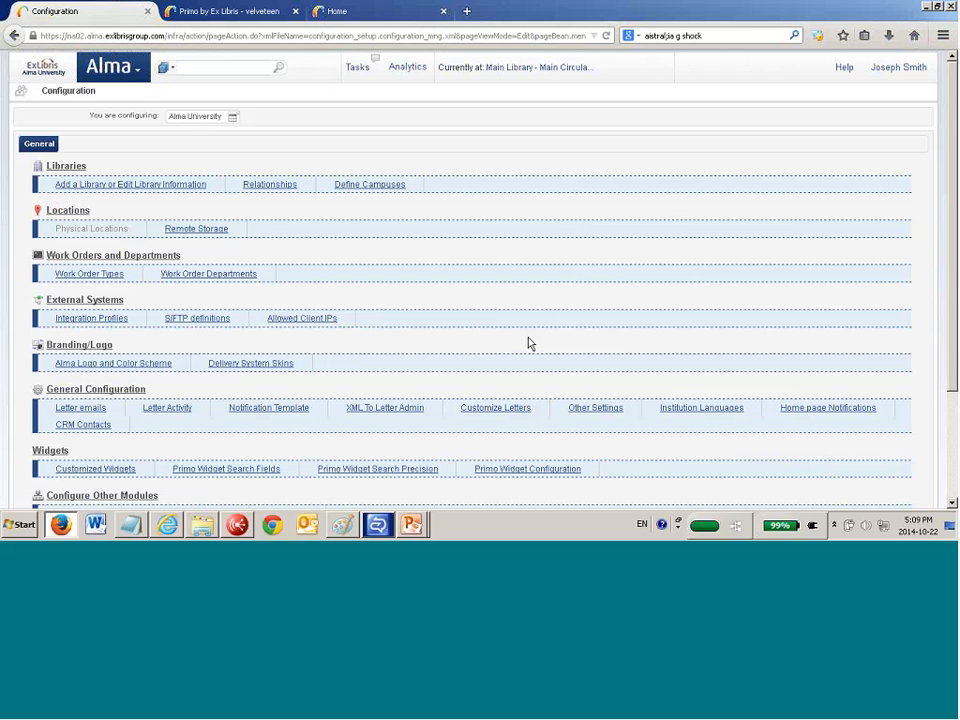
left_click(386, 185)
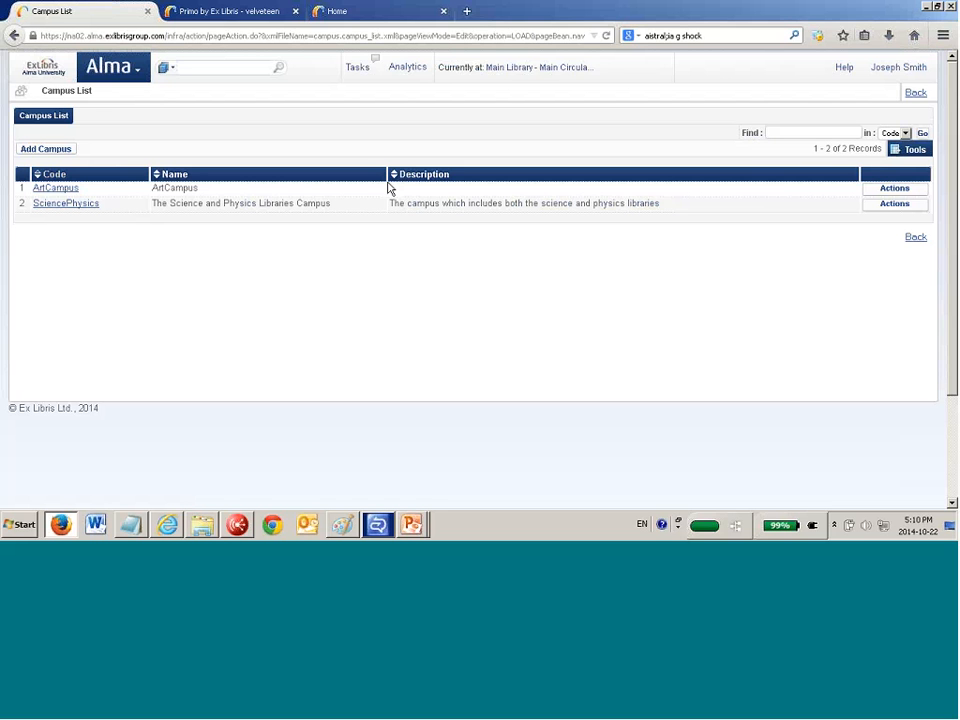
Start a new campus with the code TDTC and the name The Downtown Campus
left_click(33, 149)
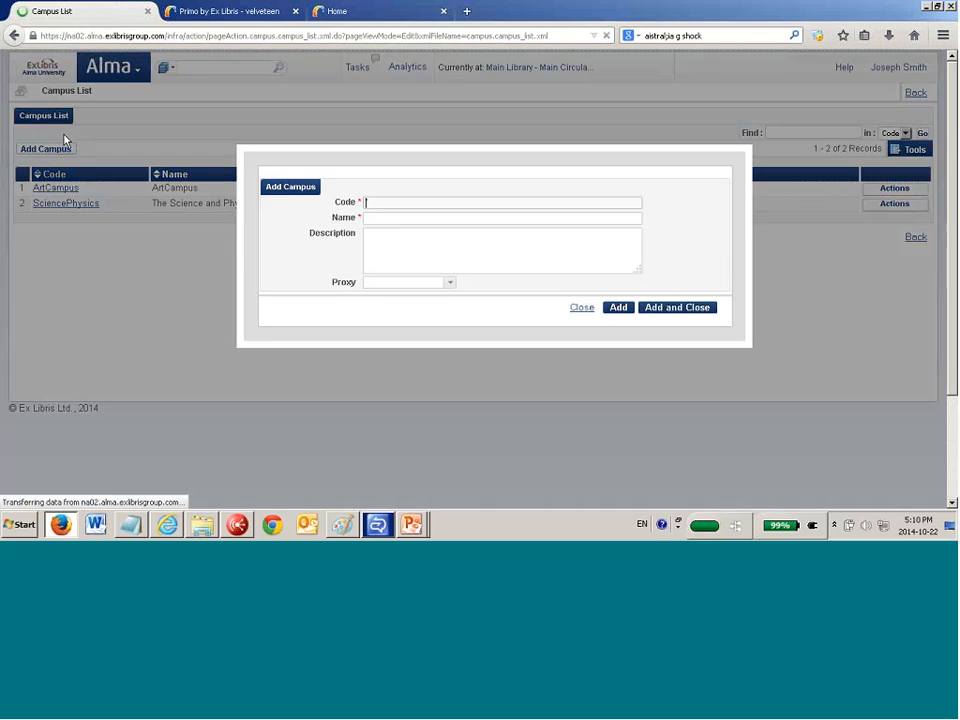
type("The ")
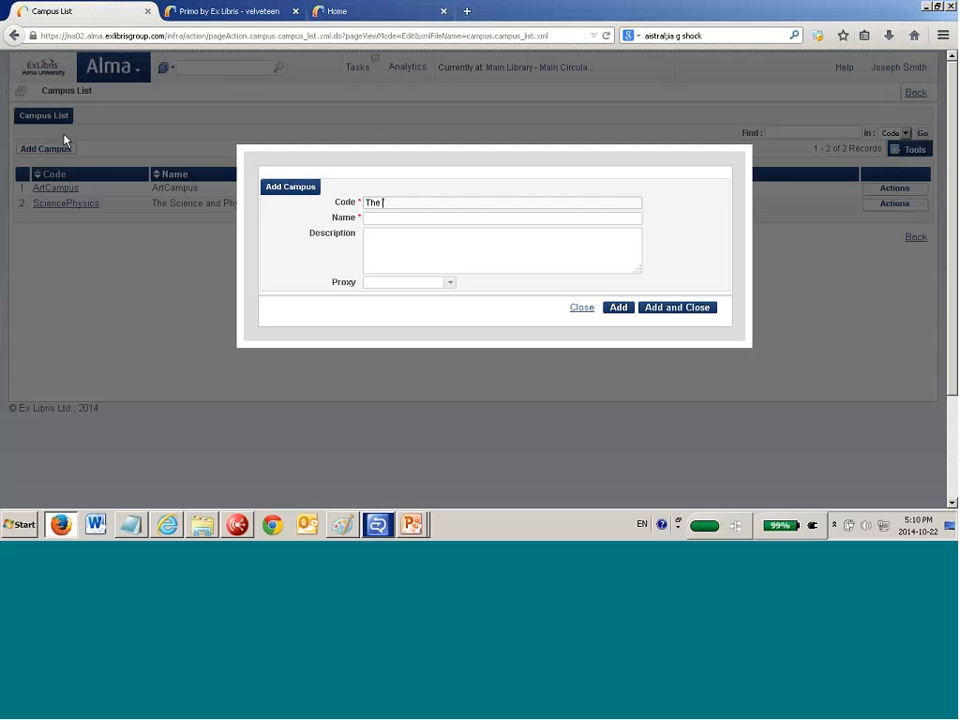
type("D")
key("ctrl+a")
type("TDTC")
left_click(393, 219)
type("T")
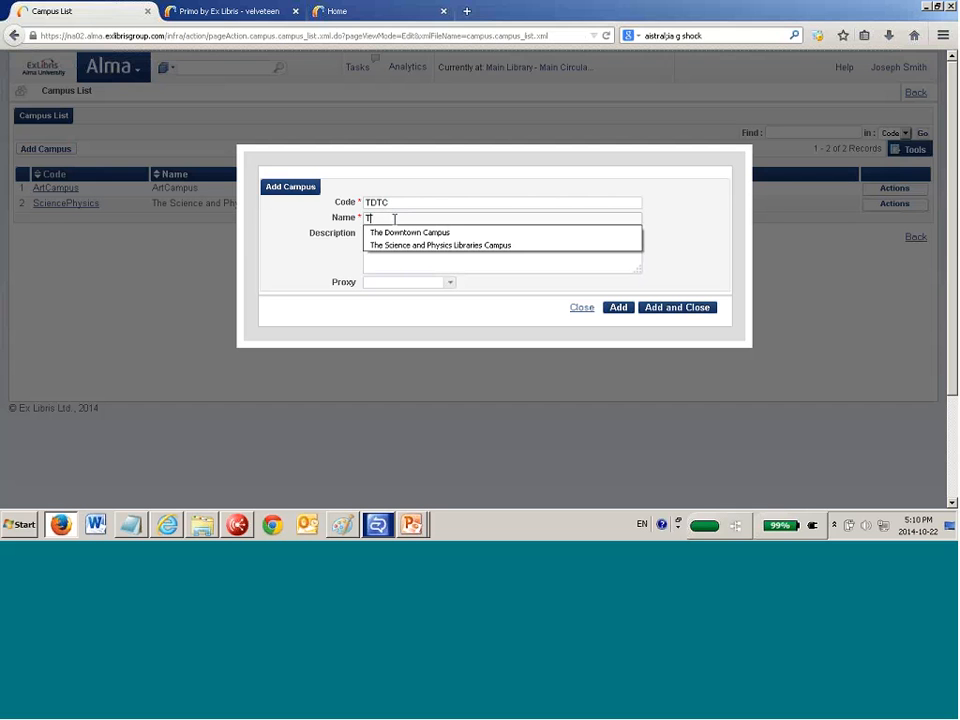
type("he D")
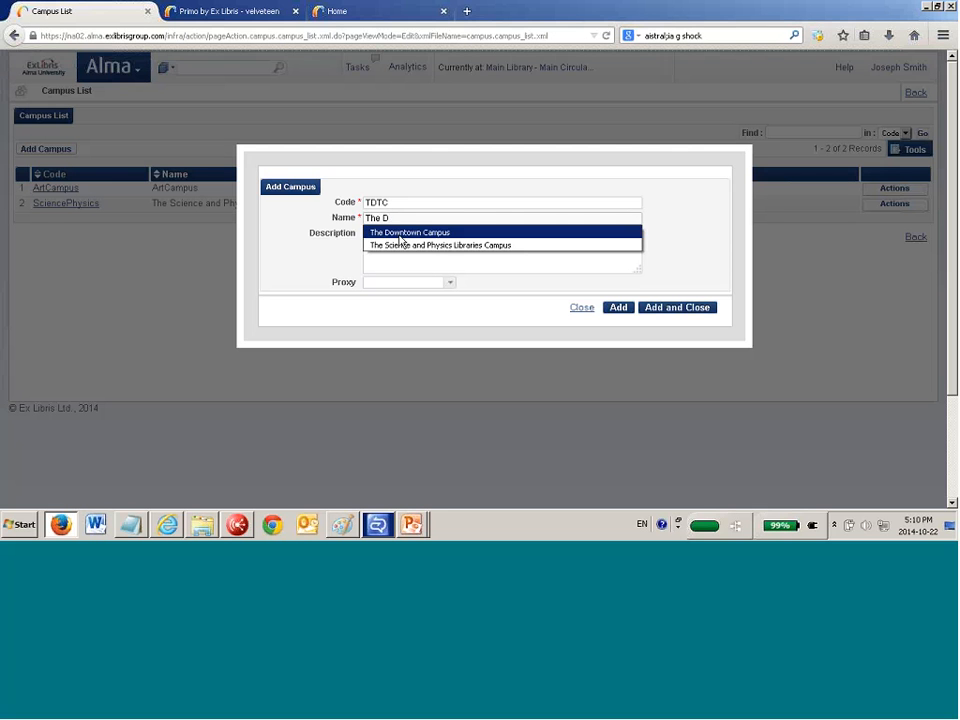
left_click(397, 235)
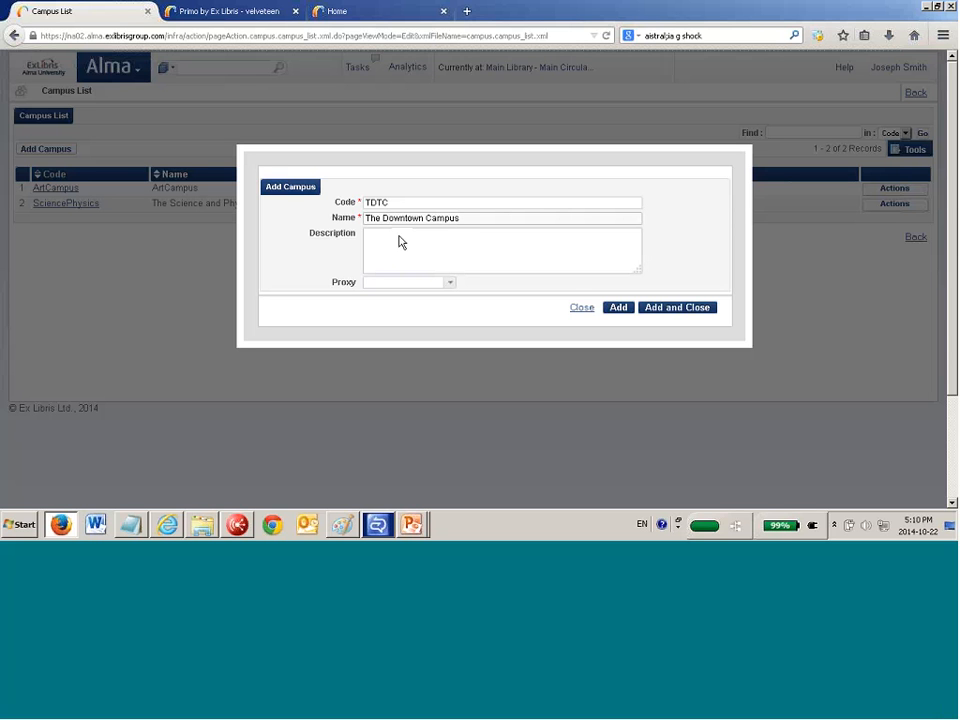
Enter a campus description saying that it includes the law and medicine library downtown in the central district
left_click(400, 236)
type("Includes the ")
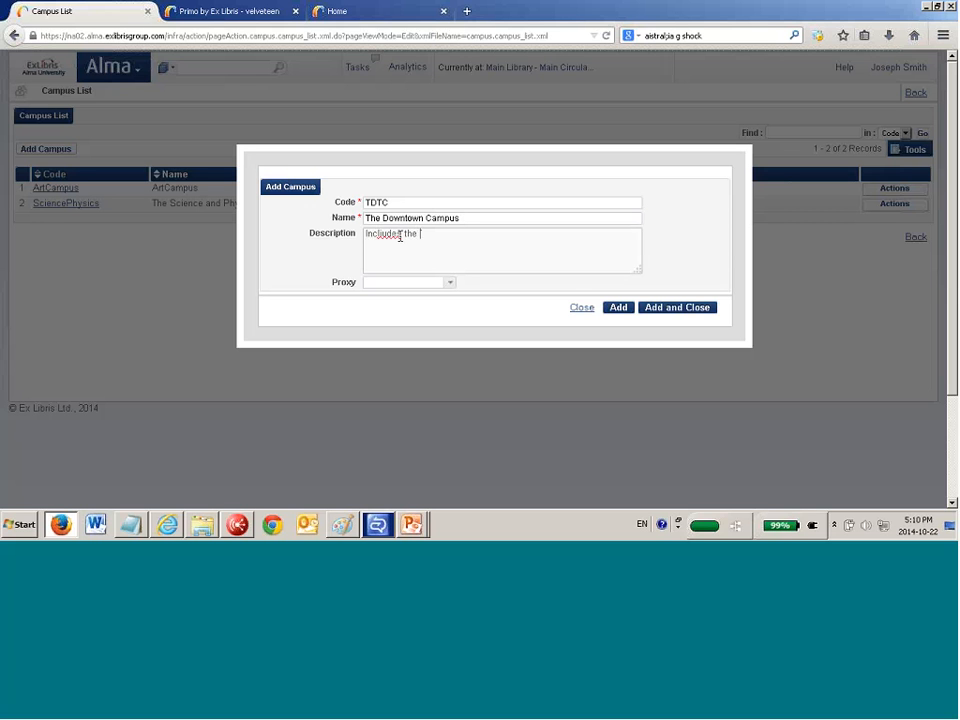
type("law and medicine library ")
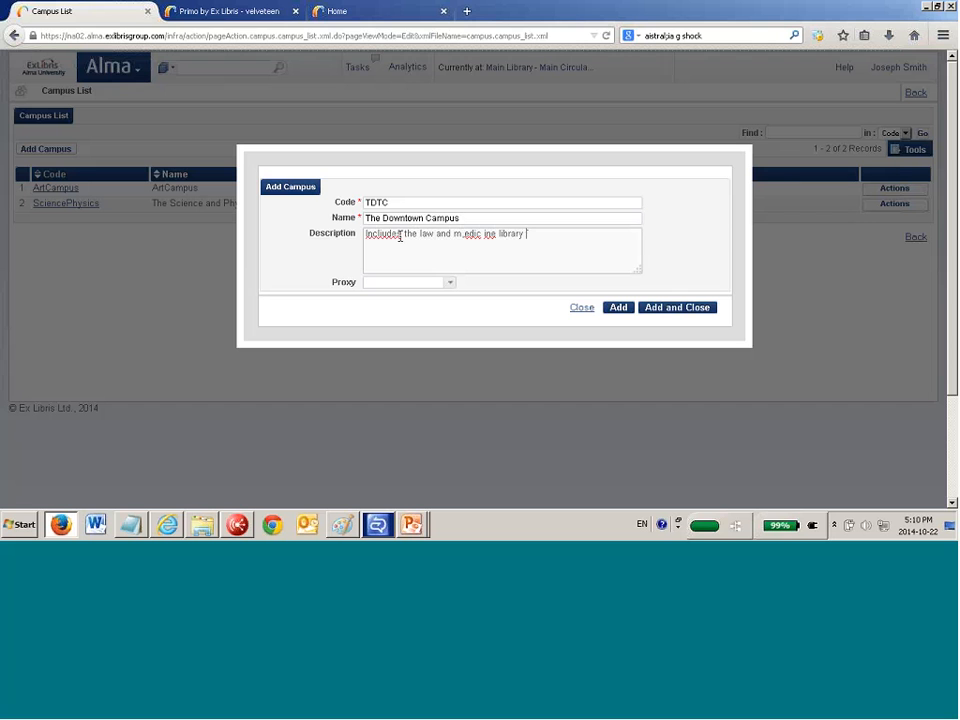
type("downtown in the central dist")
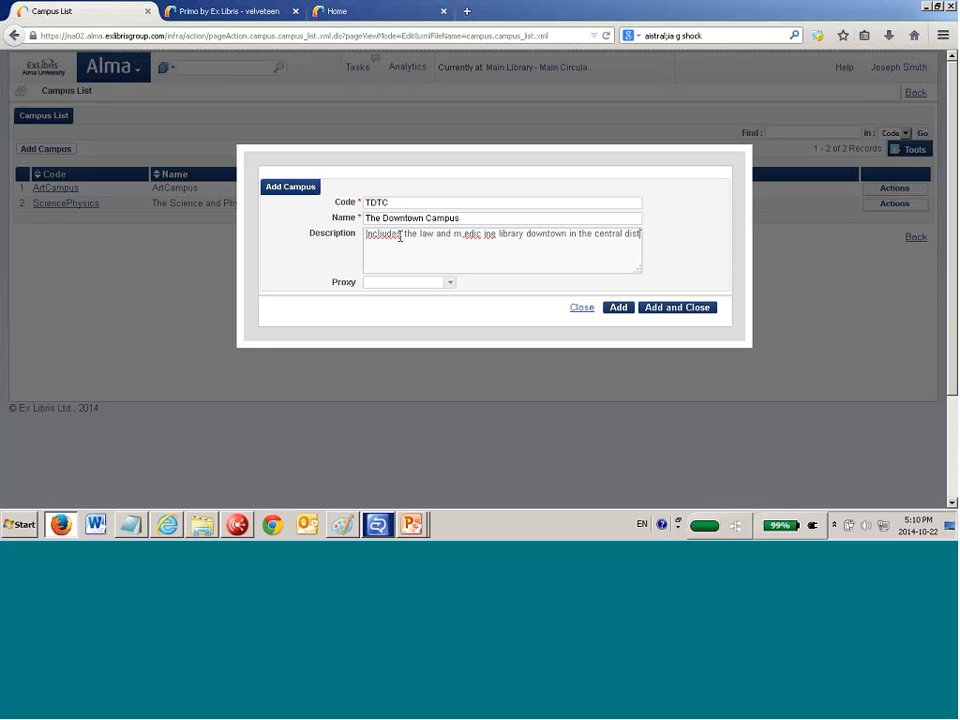
type("rict")
Correct "Includes" and "medicine" in the description and add the new campus to the list
right_click(395, 236)
left_click(412, 248)
right_click(466, 233)
left_click(448, 246)
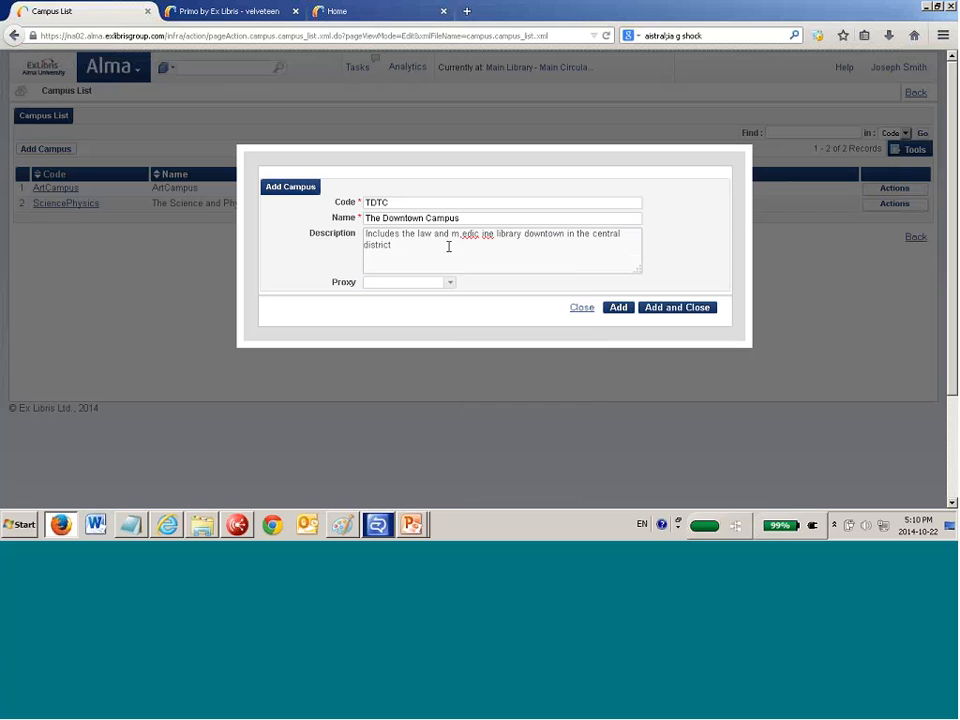
left_click(460, 235)
key("Delete")
key("Right")
key("Right")
key("Right")
key("Right")
key("Delete")
left_click(421, 250)
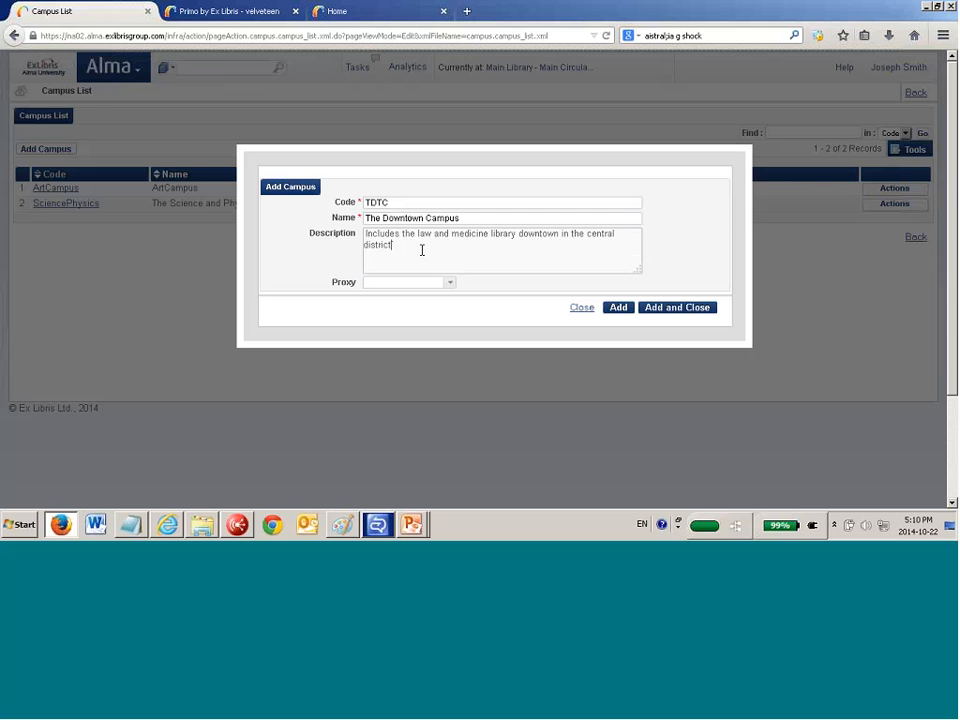
left_click(677, 308)
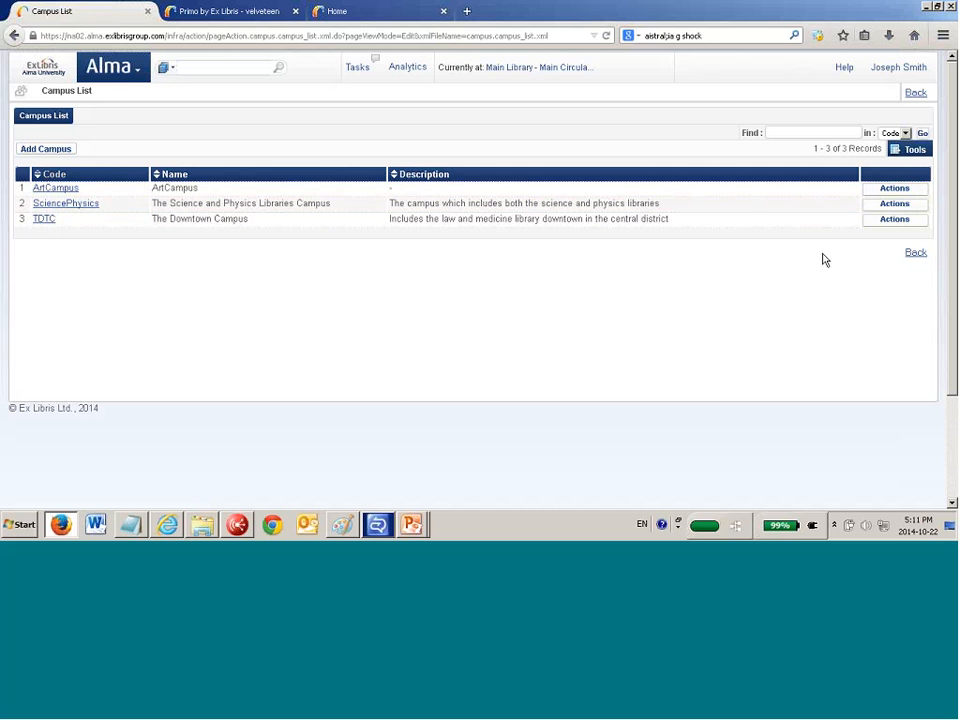
Open The Downtown Campus for editing and highlight the warning message above its details
left_click(874, 222)
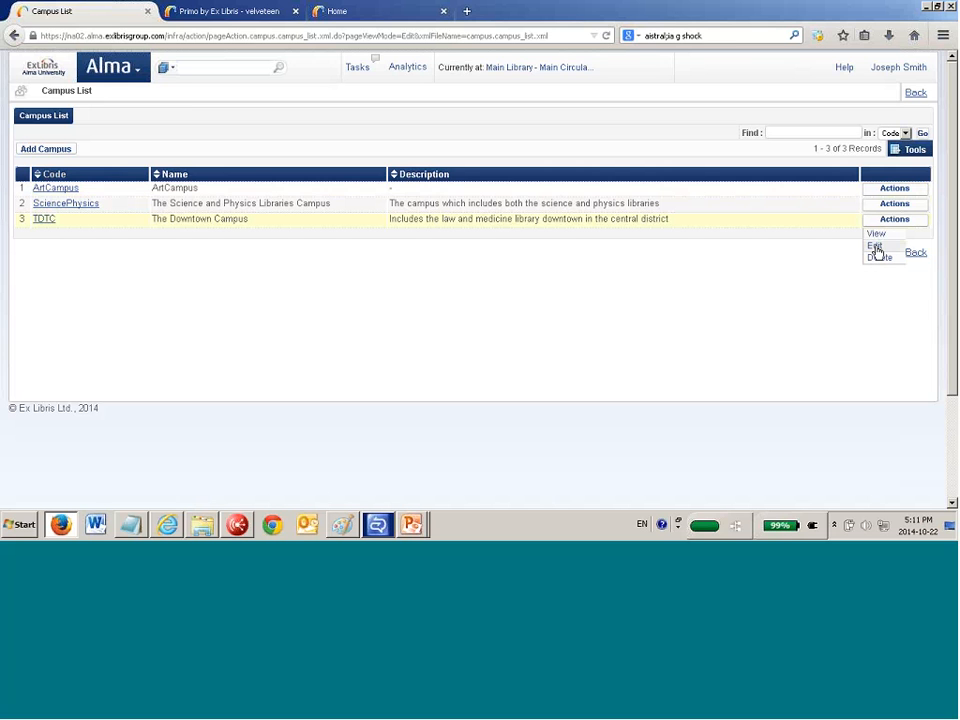
left_click(877, 247)
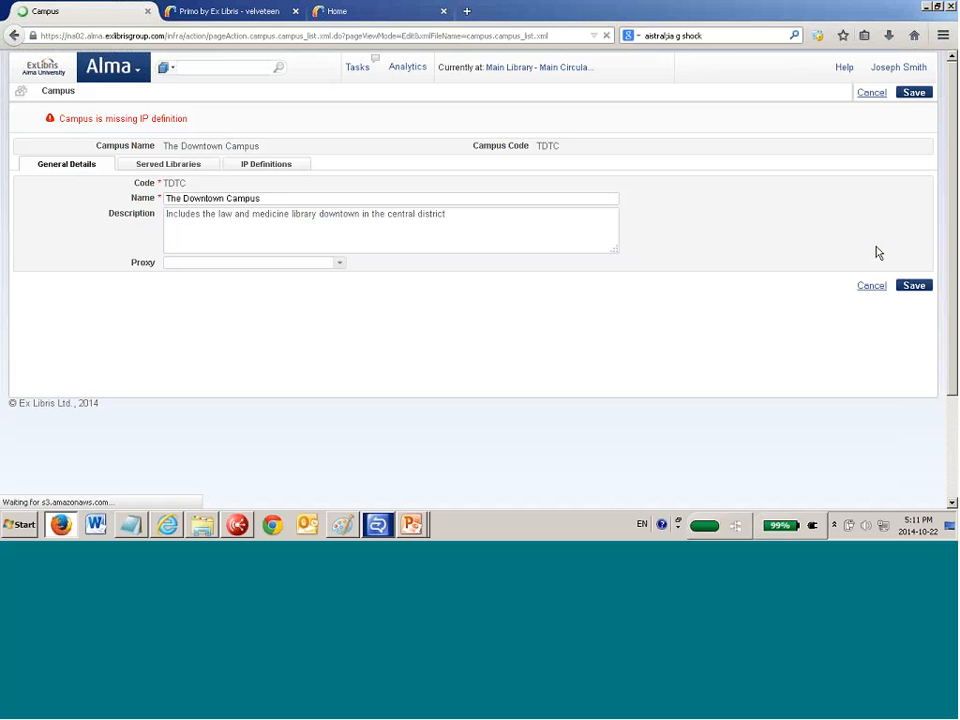
left_click_drag(188, 118, 62, 130)
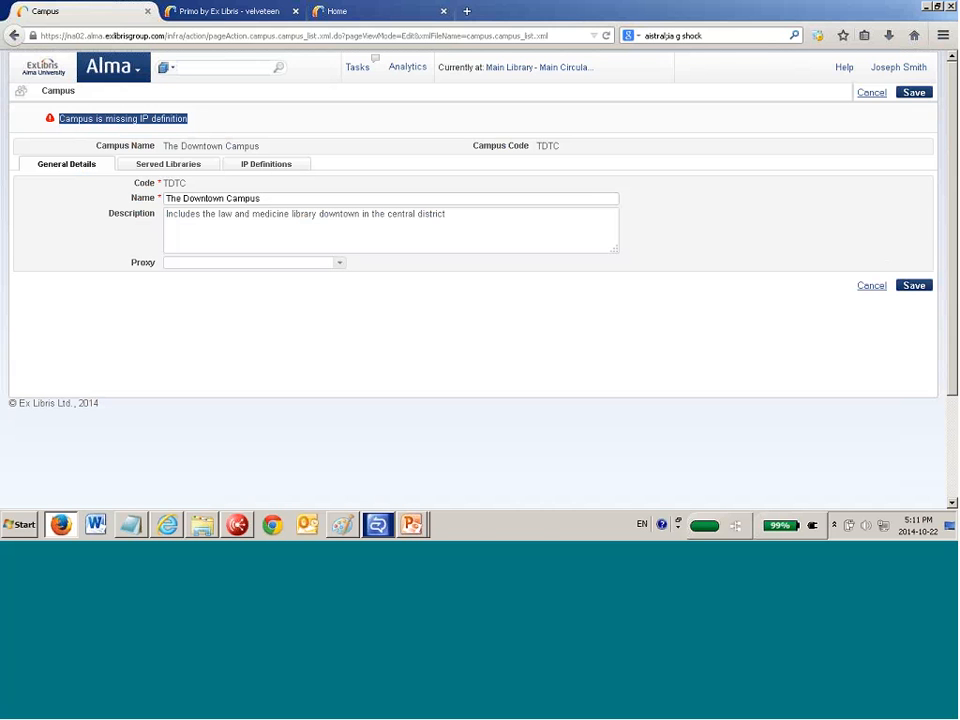
Switch to the Ask the Expert presentation in PowerPoint and show slide 5
mouse_move(418, 527)
left_click(424, 496)
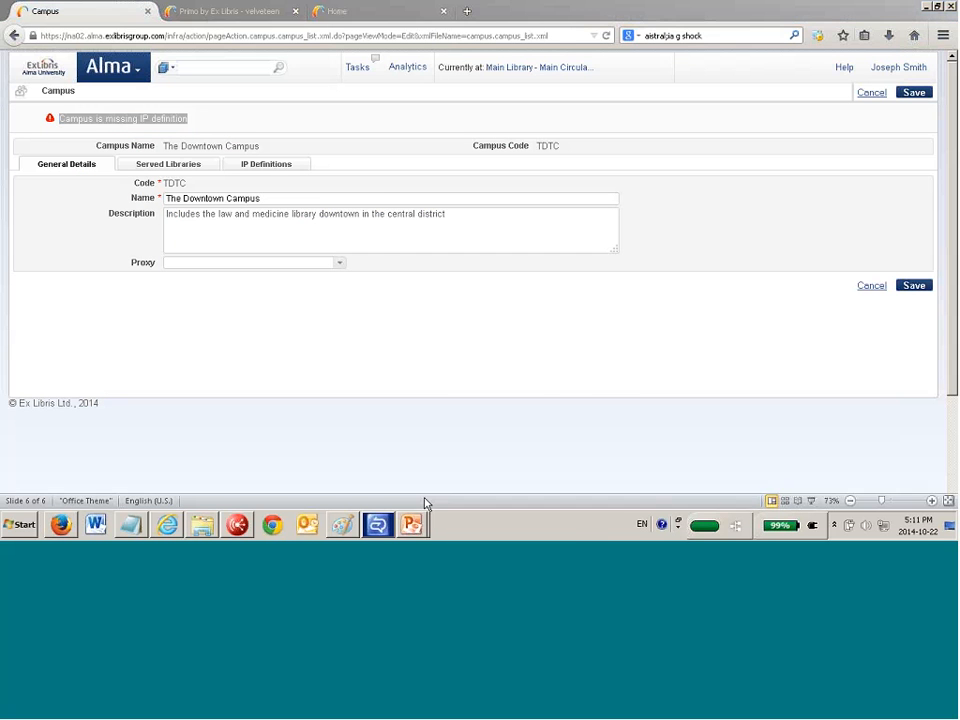
scroll(460, 438, "up", 3)
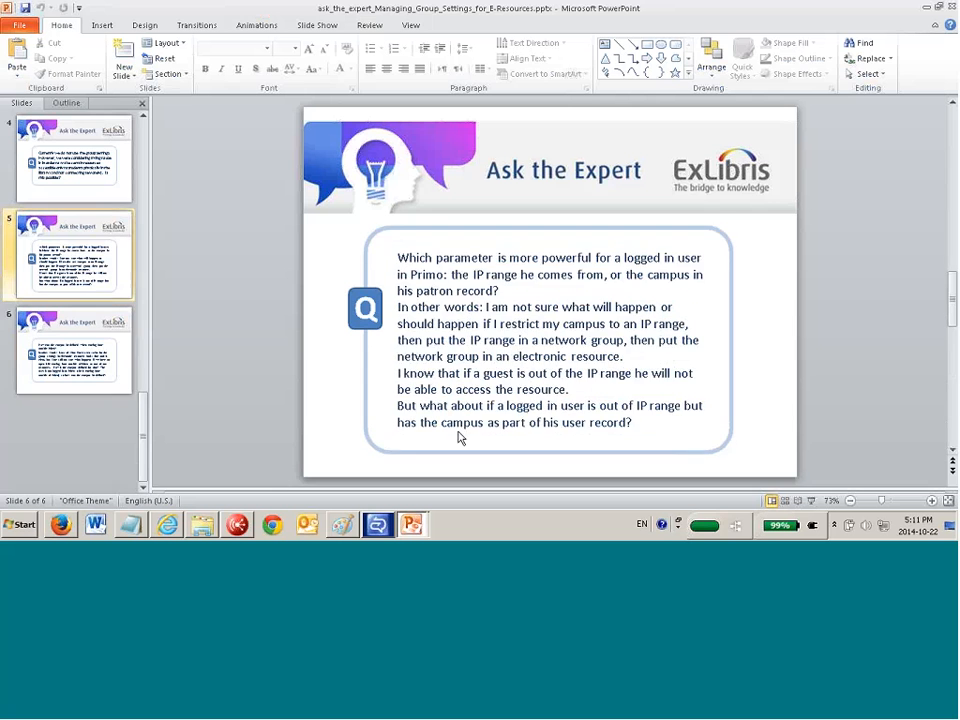
Show slide 2 of the presentation and highlight the quoted "Campus is missing IP definition" message in the question
scroll(460, 431, "up", 1)
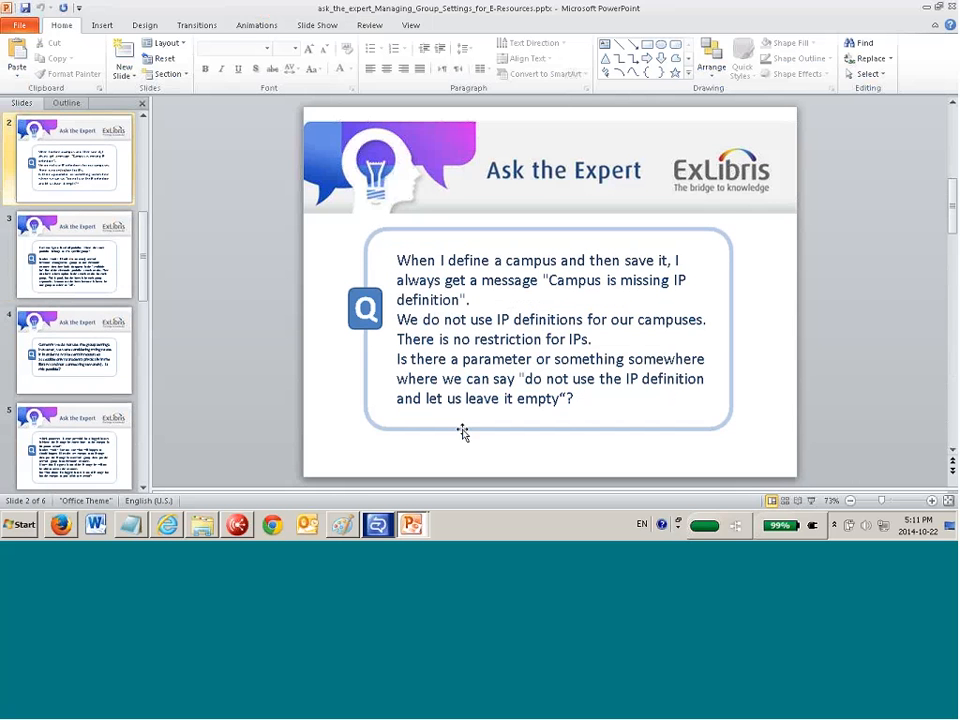
left_click(544, 280)
key("shift+Down")
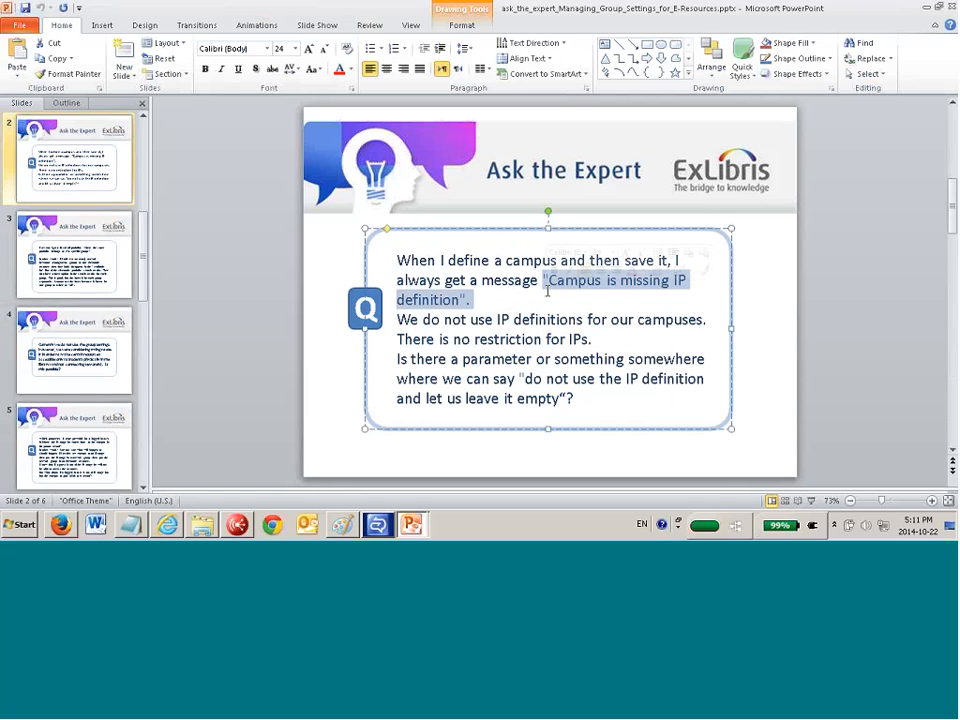
Switch to Alma in Firefox, add the IPv4 definition 1.1.1.1-255.255.255.255 to The Downtown Campus, and copy that range
left_click(60, 524)
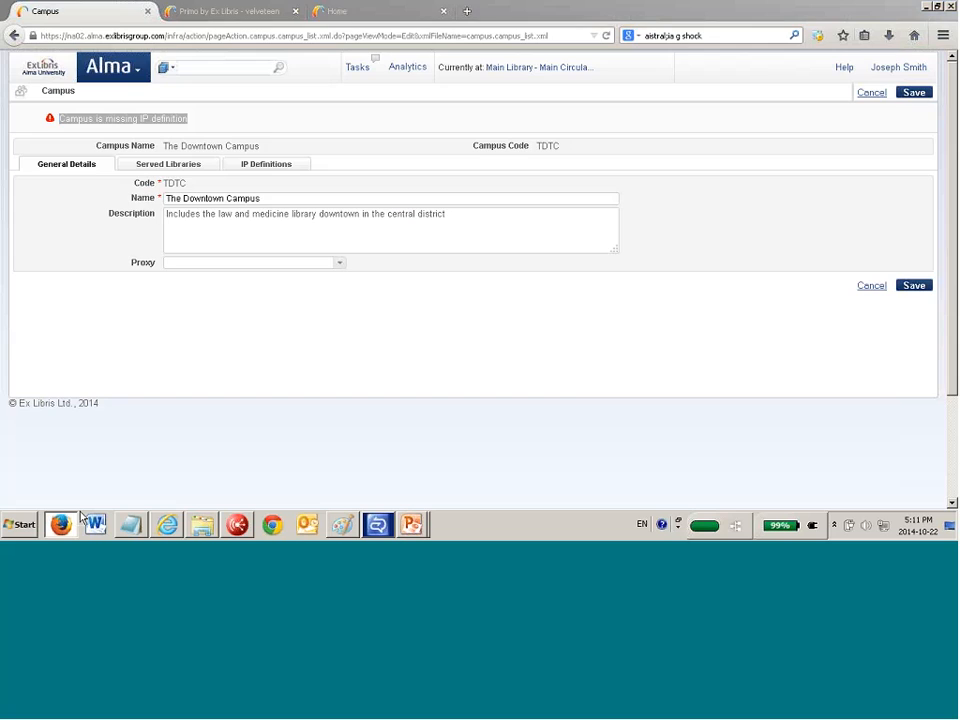
left_click(268, 171)
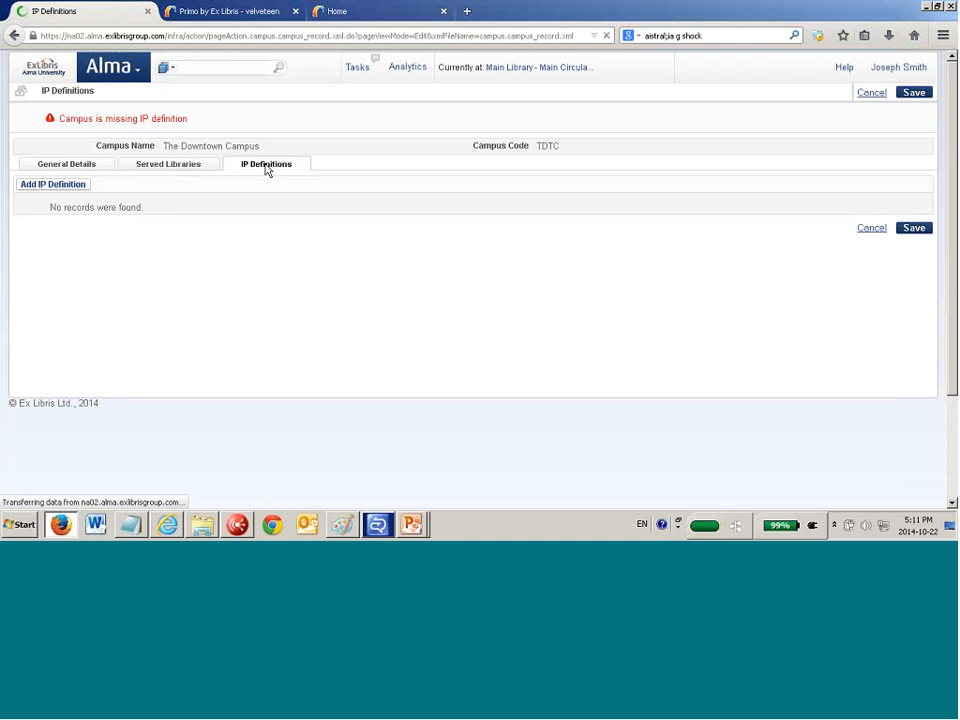
left_click(47, 187)
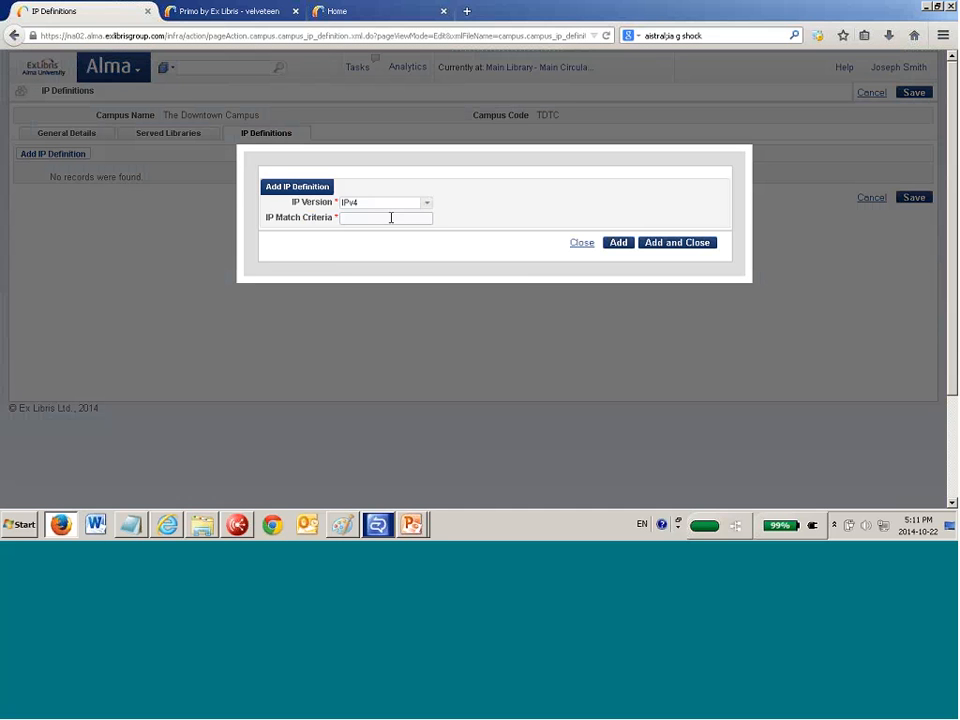
left_click(391, 217)
type("1.")
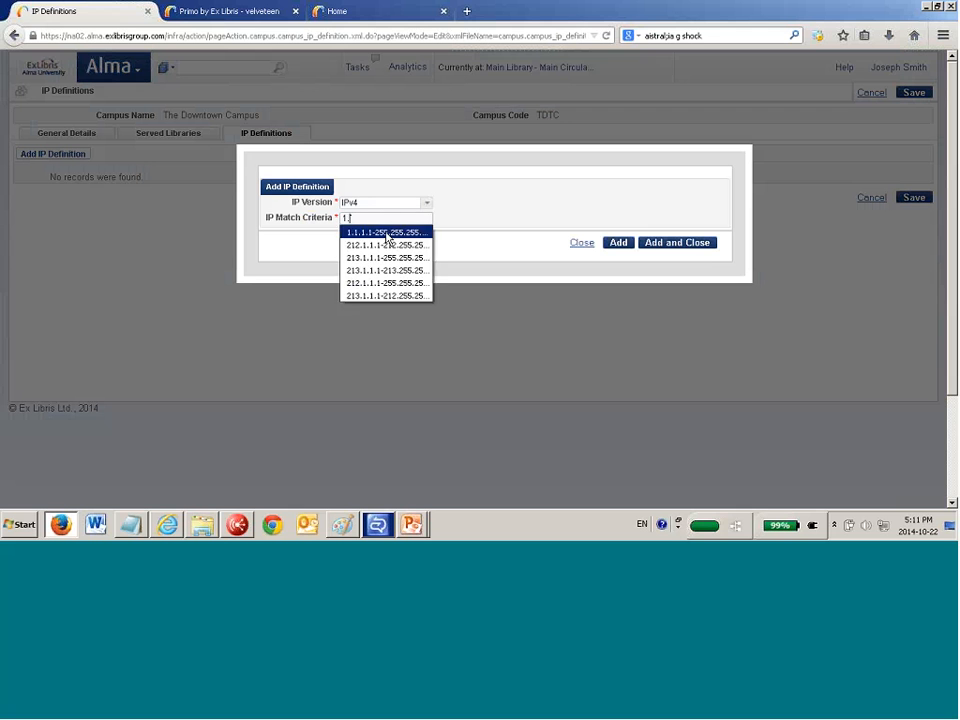
left_click(390, 232)
left_click_drag(433, 217, 297, 222)
key("ctrl+c")
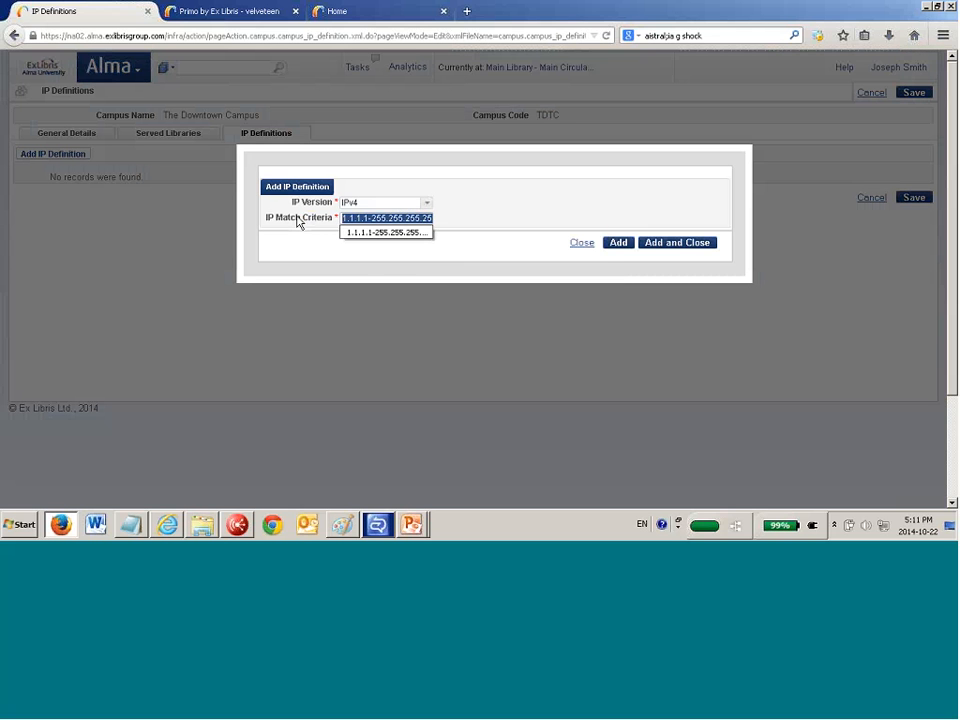
left_click(673, 243)
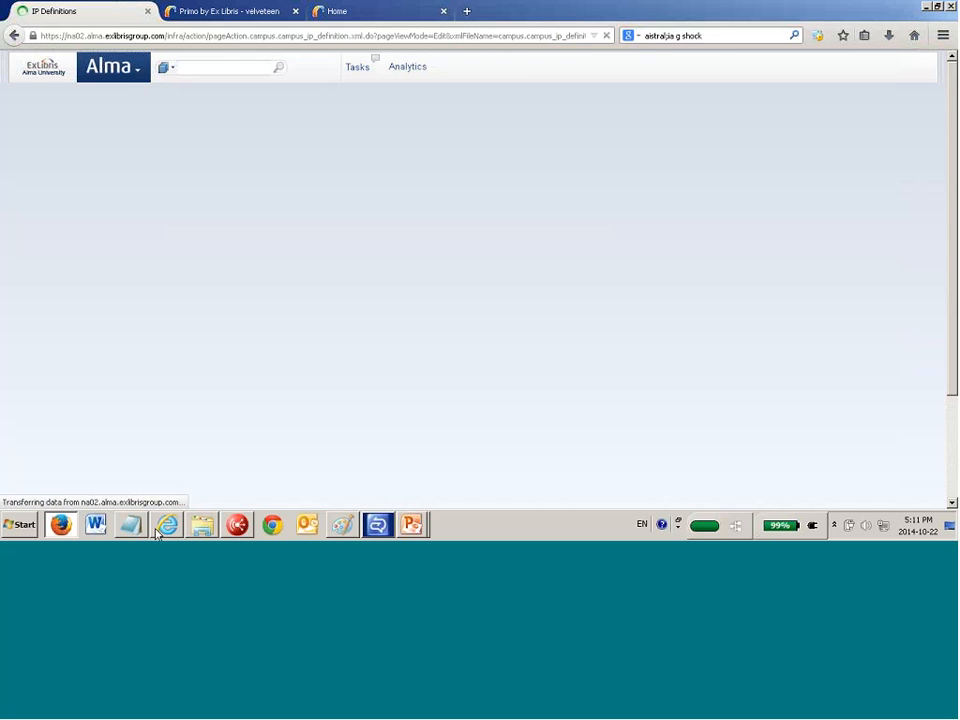
Switch to Notepad and replace all existing text with the copied IP range
left_click(135, 525)
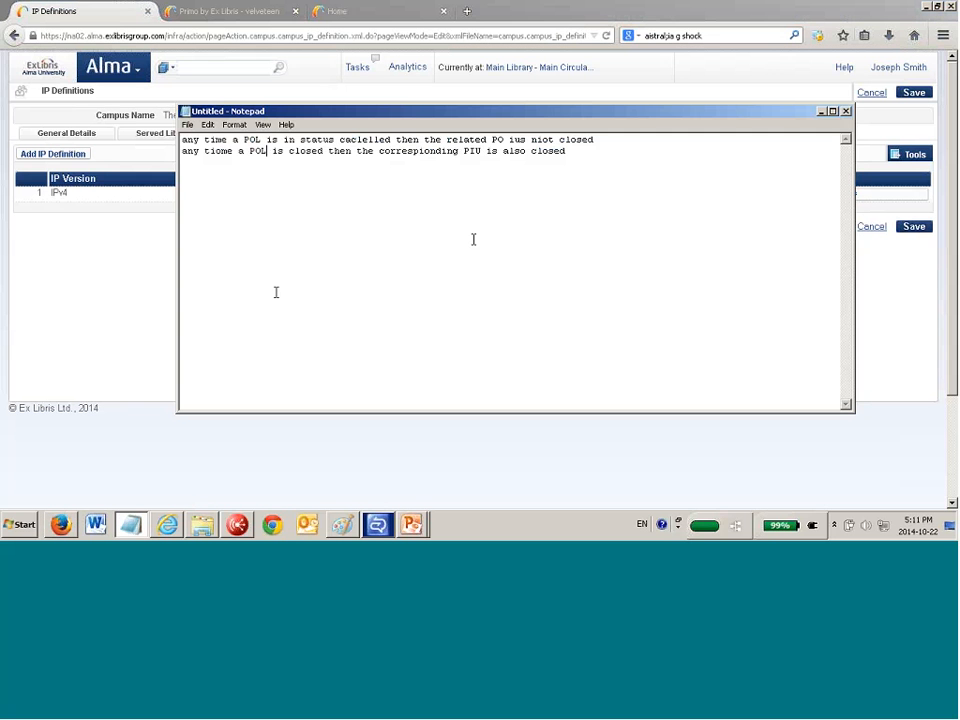
key("ctrl+a")
key("Delete")
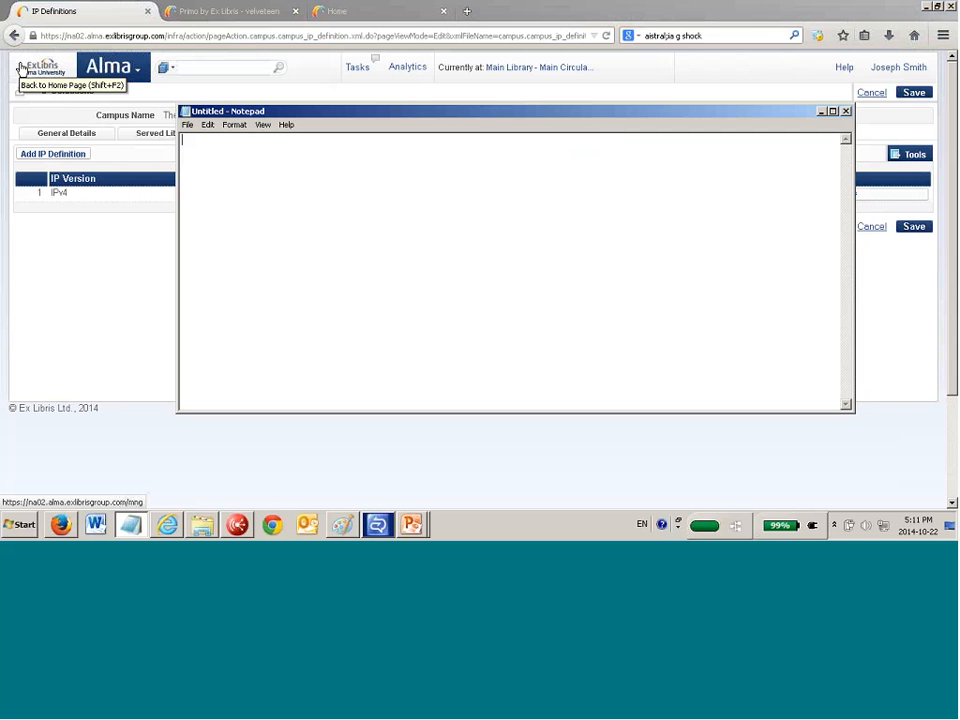
key("ctrl+v")
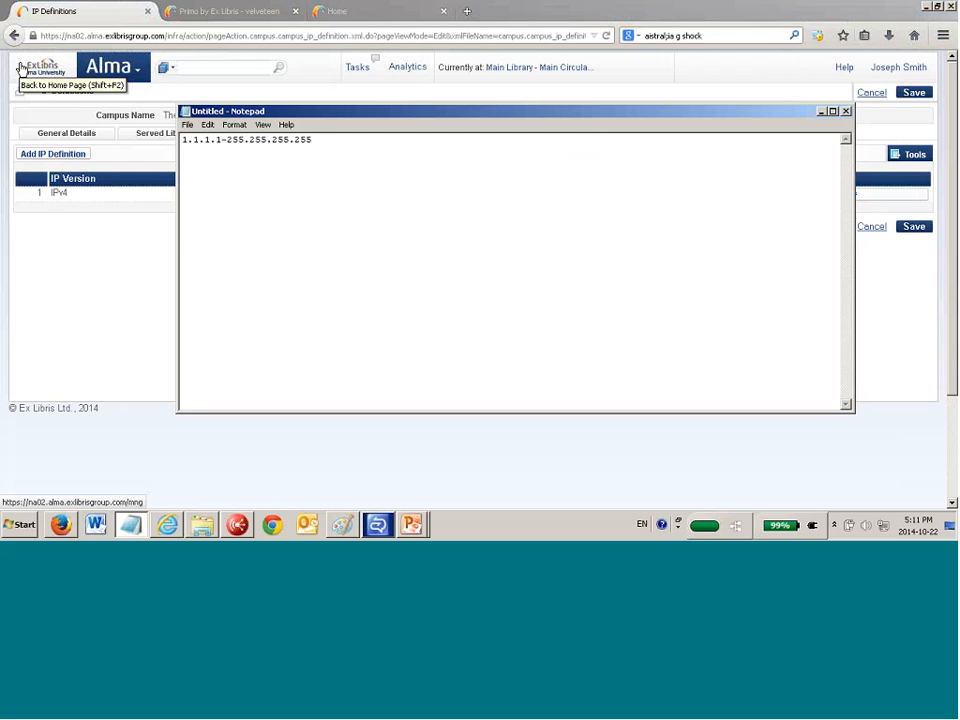
Insert "The TDTC has this IP" before the IP range in the note
key("ctrl+Home")
type("The")
type(" T")
type("DT")
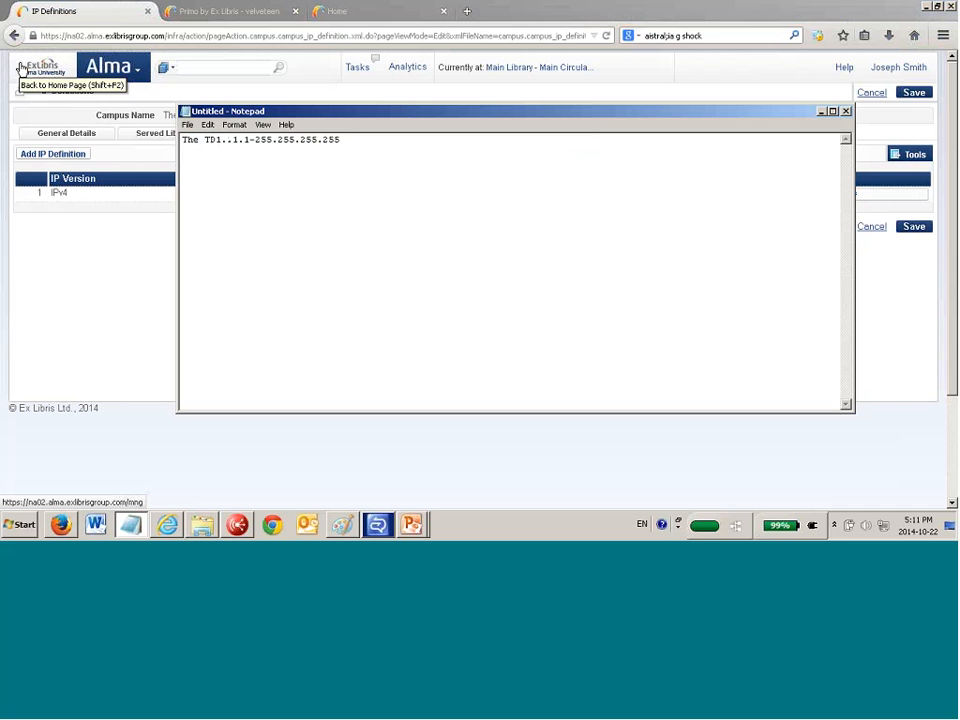
type("C has this IUP")
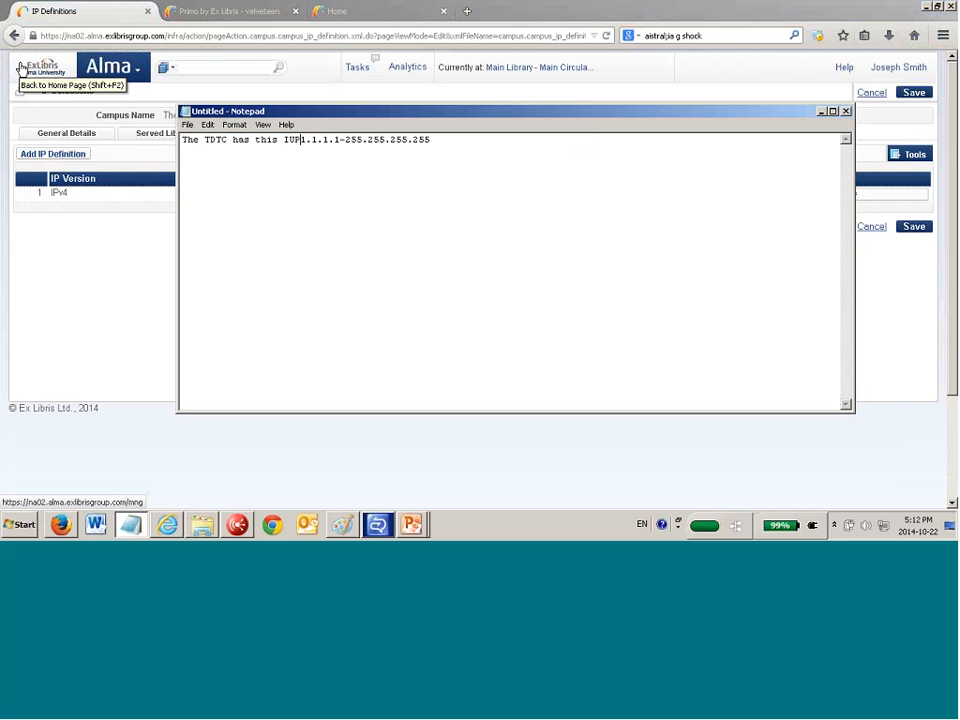
key("Left")
key("Left")
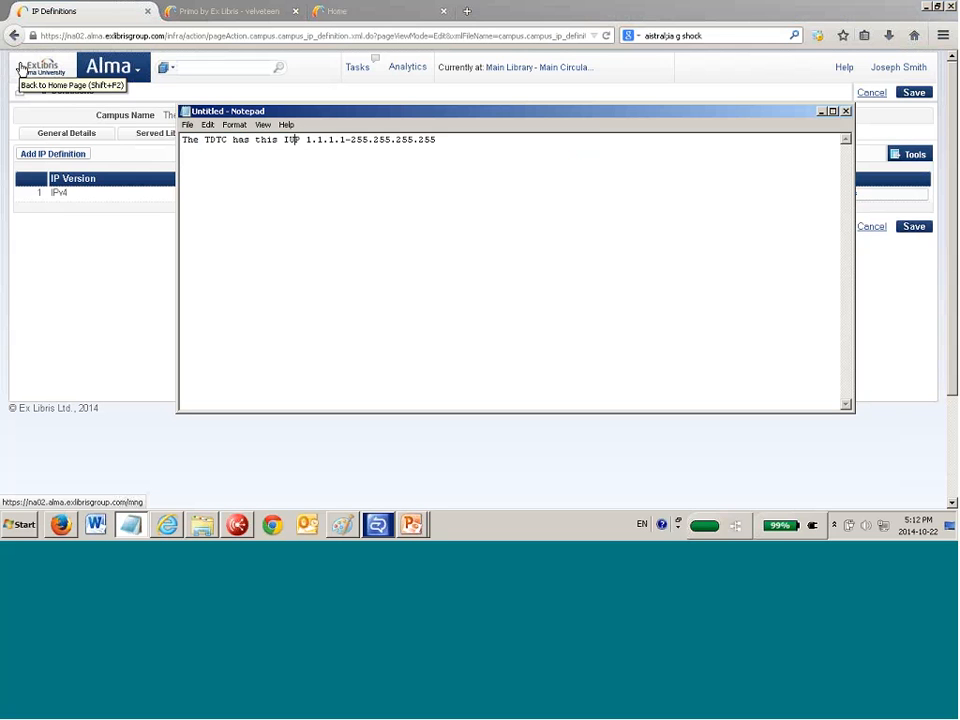
key("BackSpace")
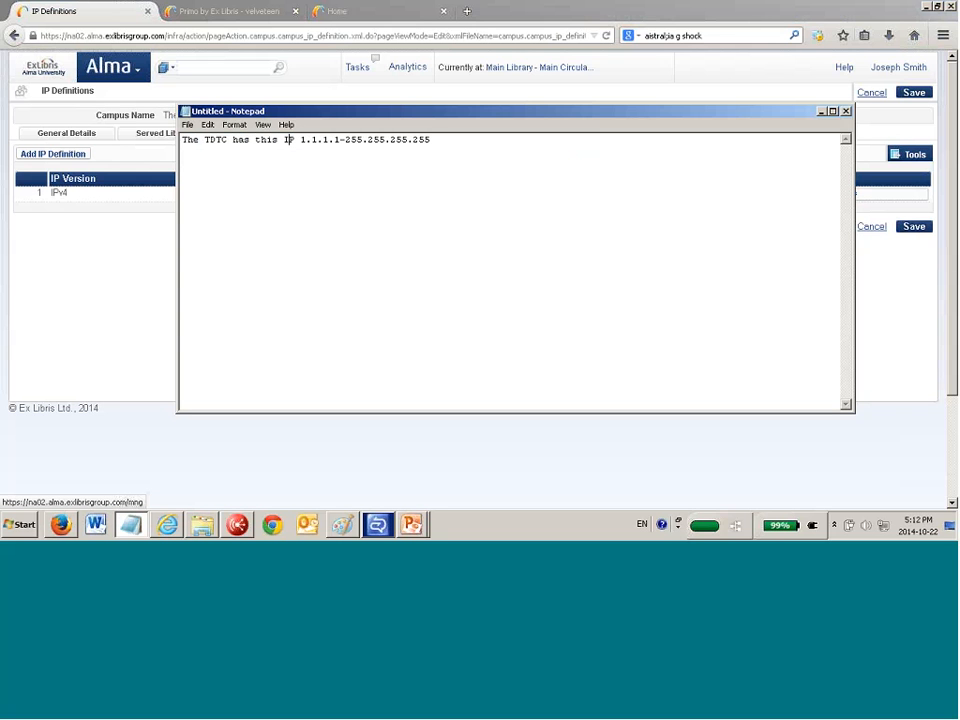
Open whatismyip.com in a new Firefox tab and copy the displayed IP address
double_click(782, 15)
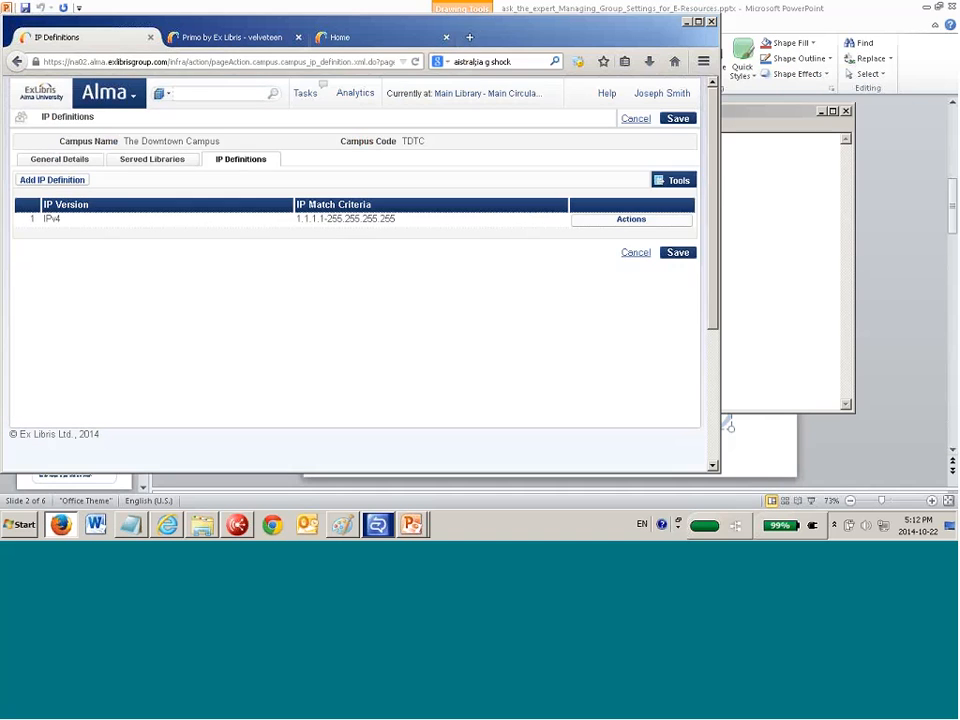
left_click(469, 38)
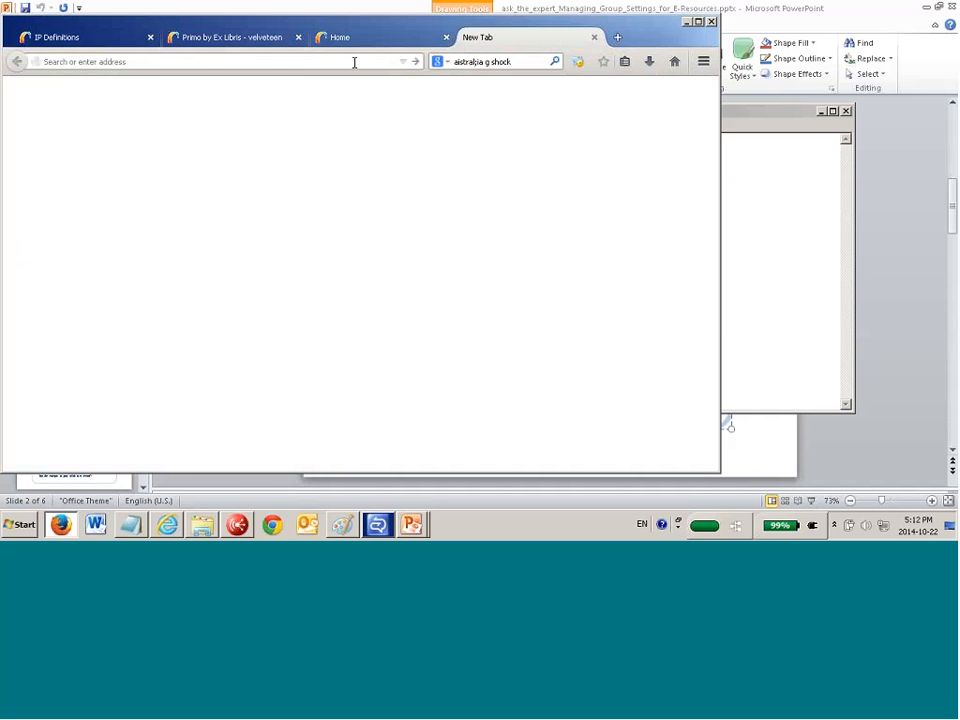
type("whatismyip.com")
key("Return")
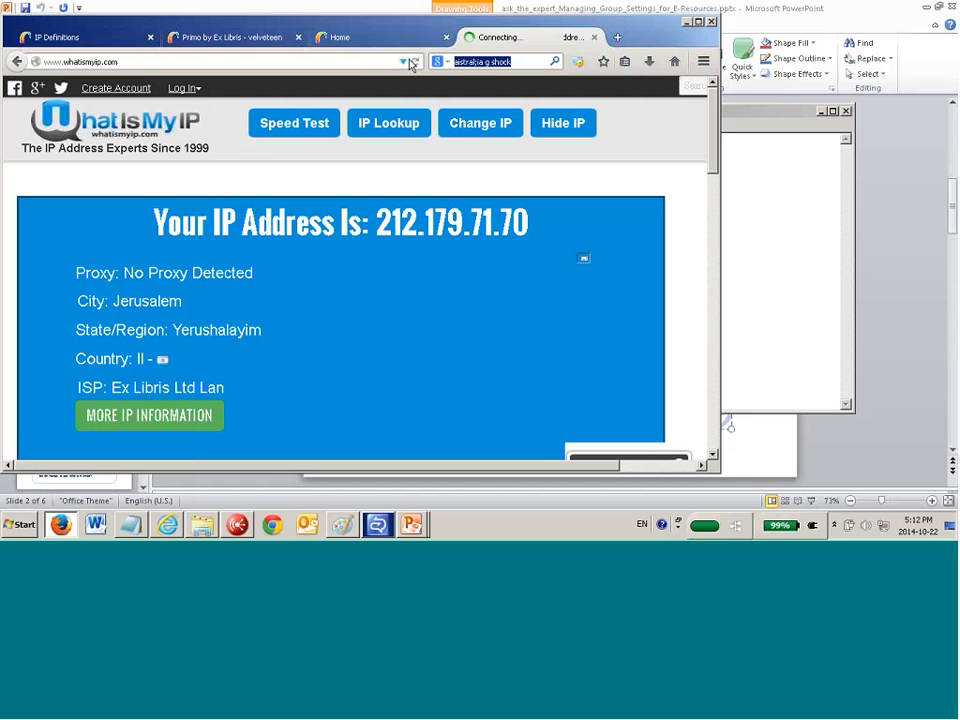
left_click_drag(377, 222, 525, 233)
key("ctrl+c")
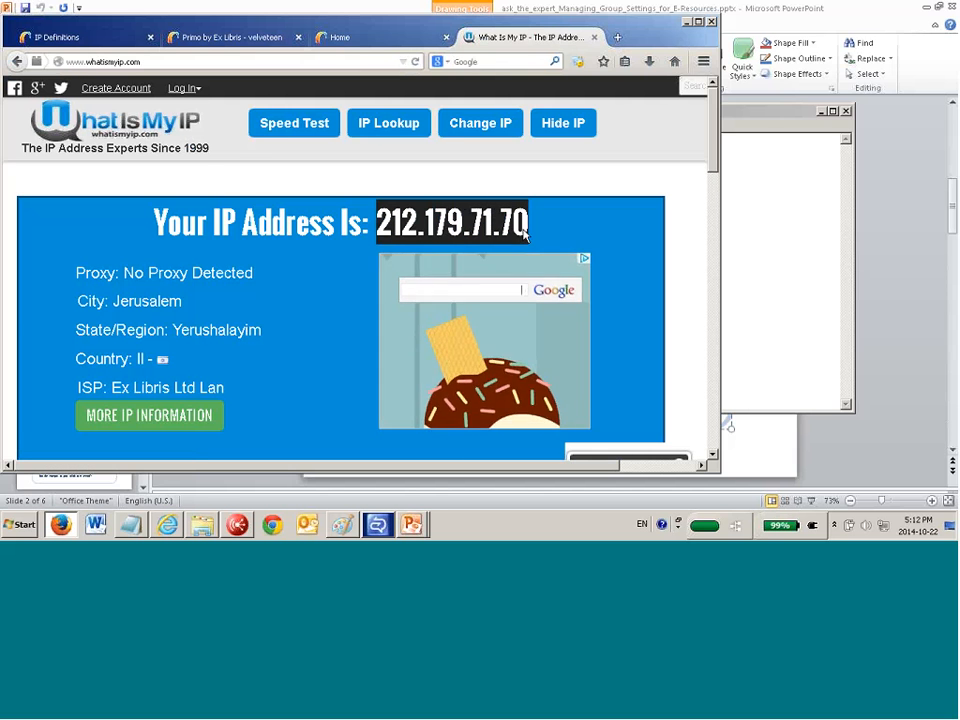
left_click(699, 22)
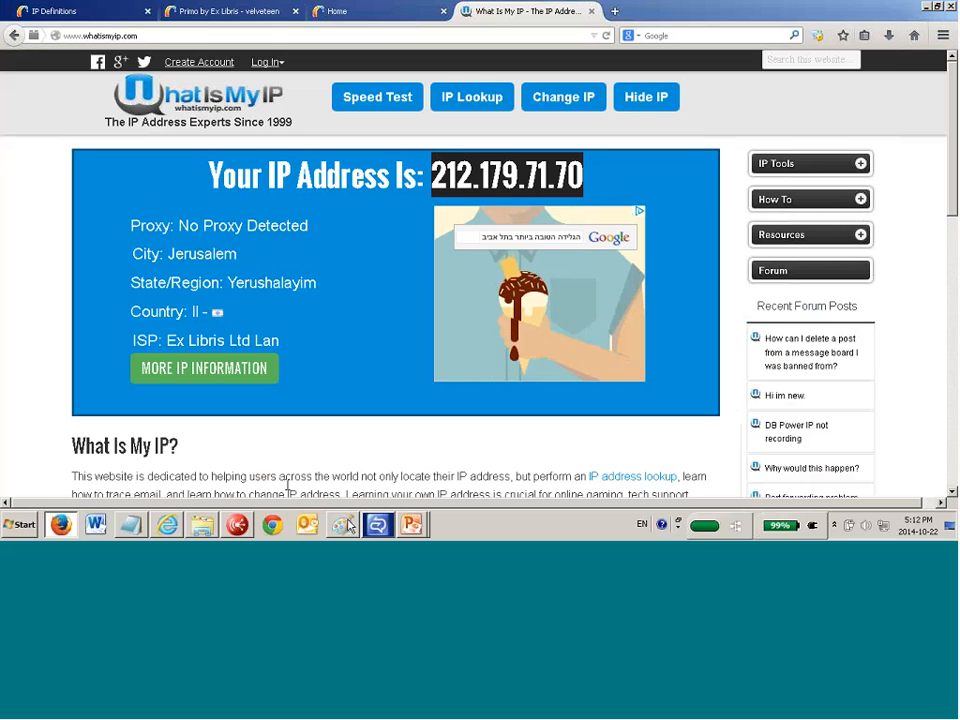
In Notepad, add a second line reading "I am coming from thius IP:" followed by the copied IP address
left_click(131, 524)
left_click(461, 145)
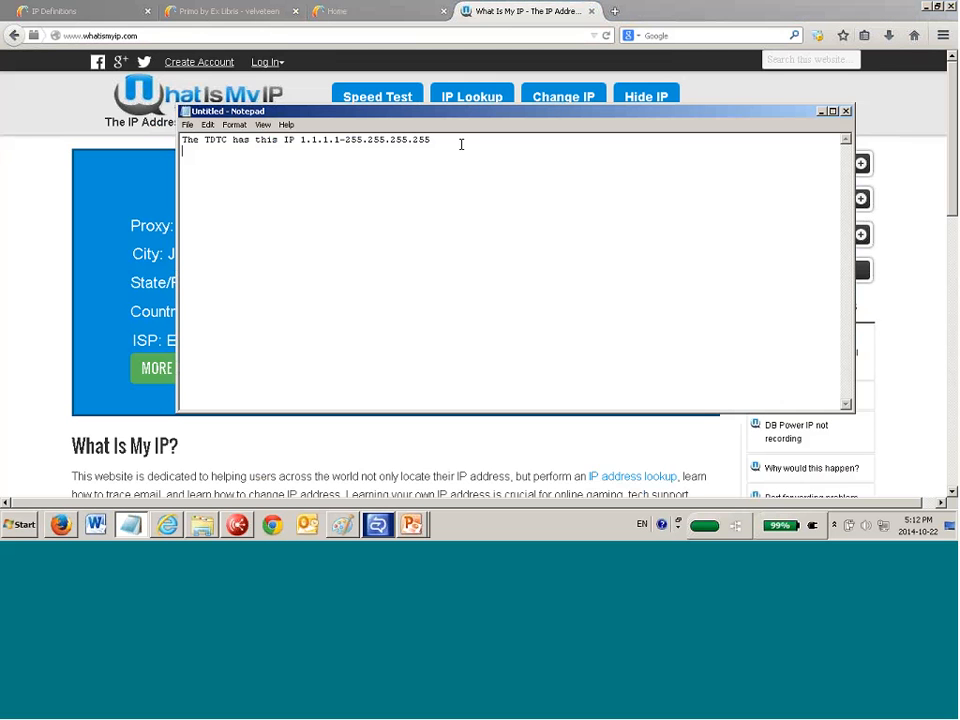
key("ctrl+v")
left_click(186, 151)
type("I am coming from thius ")
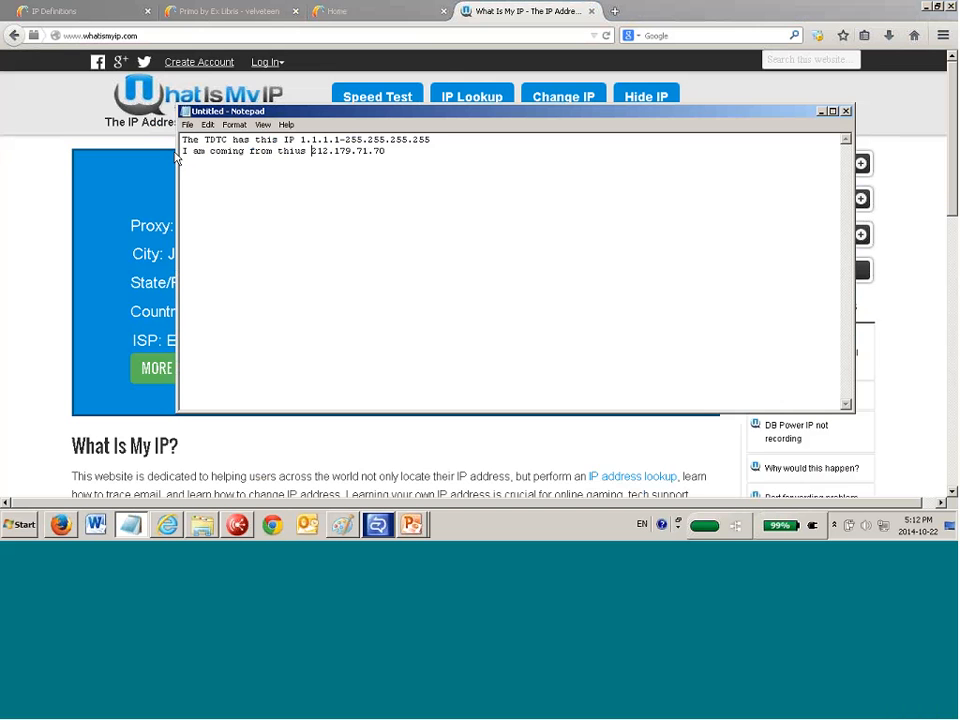
type("IP:")
Return to Alma in Firefox, attach the Law Library and Medical Library to The Downtown Campus, and save the campus
left_click(86, 22)
left_click(85, 16)
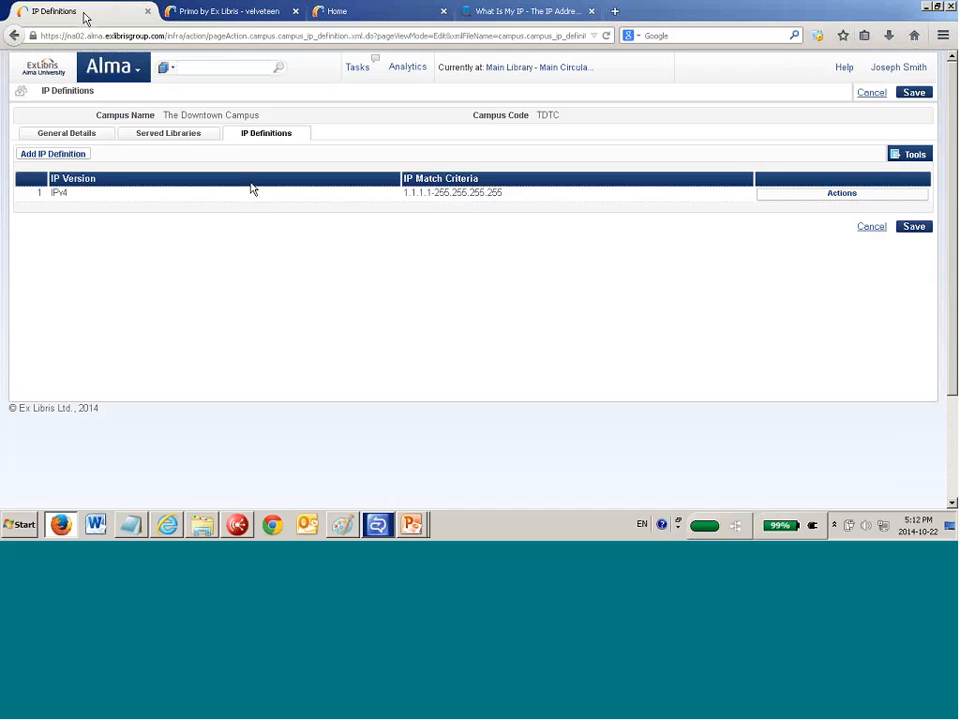
left_click(183, 137)
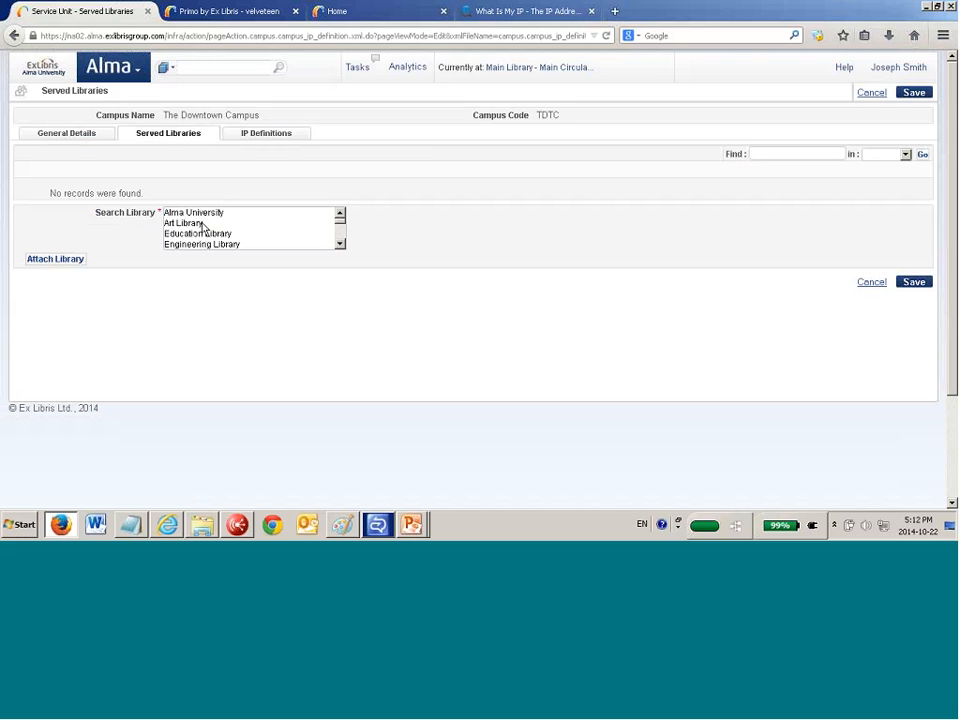
scroll(345, 251, "down", 1)
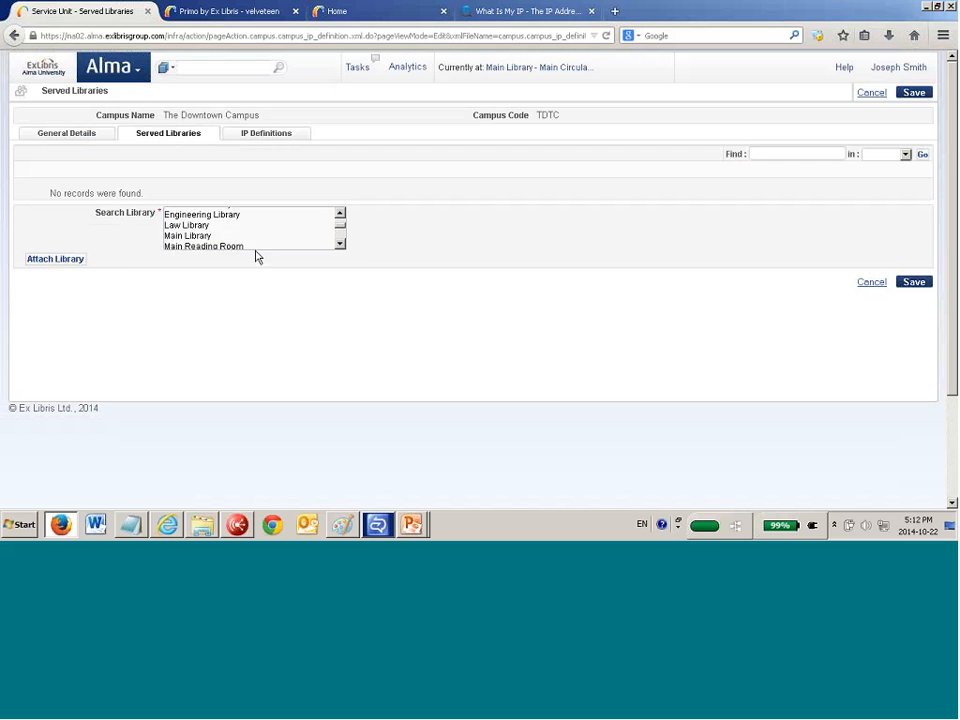
left_click(178, 227)
left_click(340, 244)
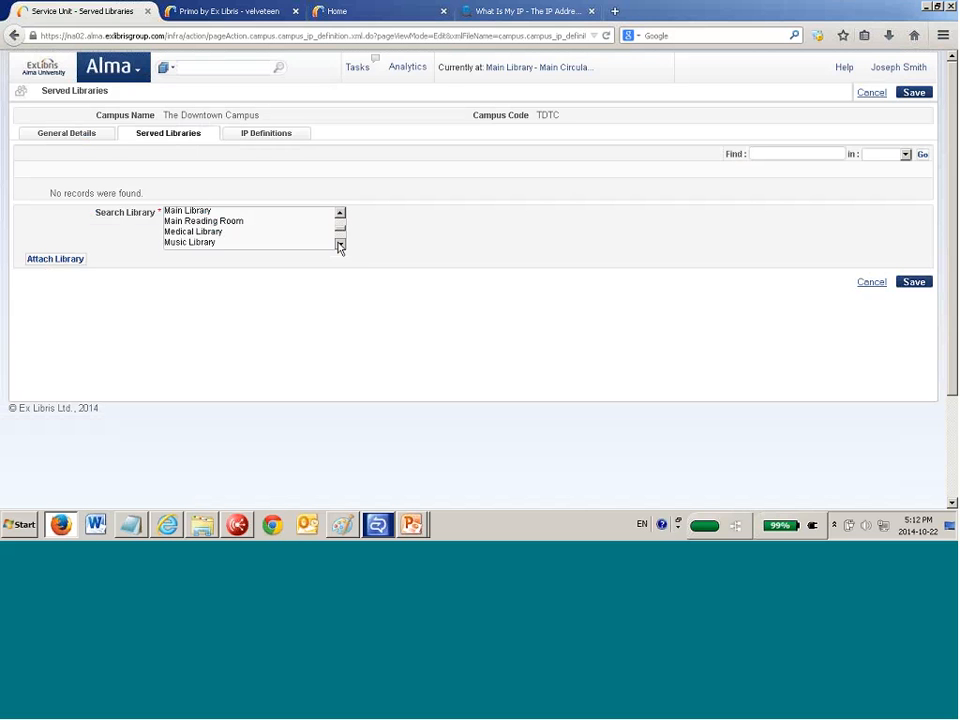
left_click(217, 228)
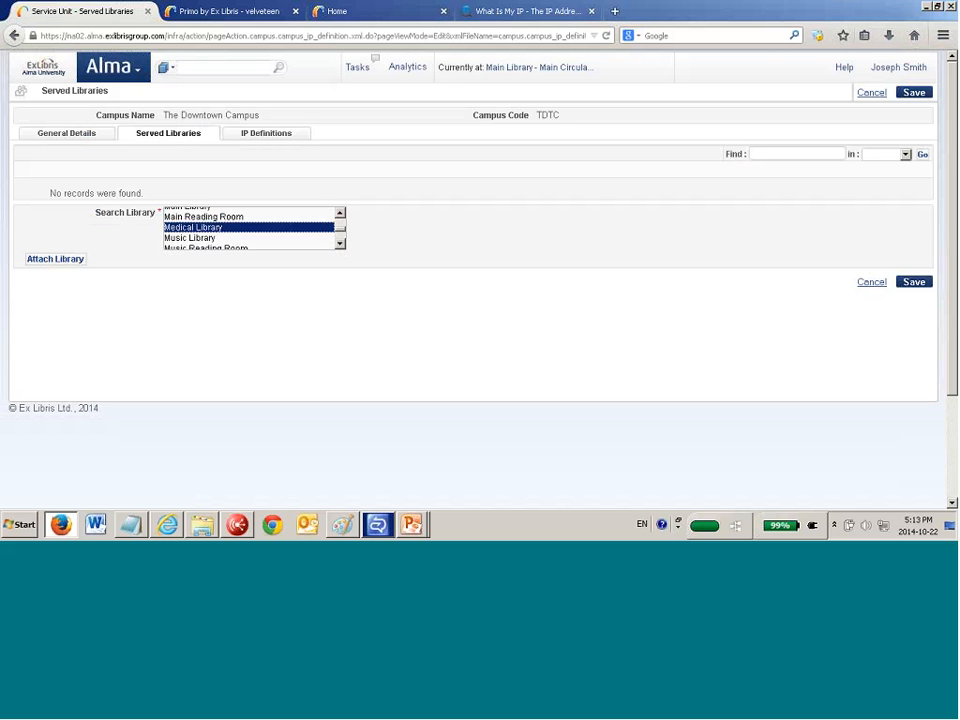
left_click(57, 261)
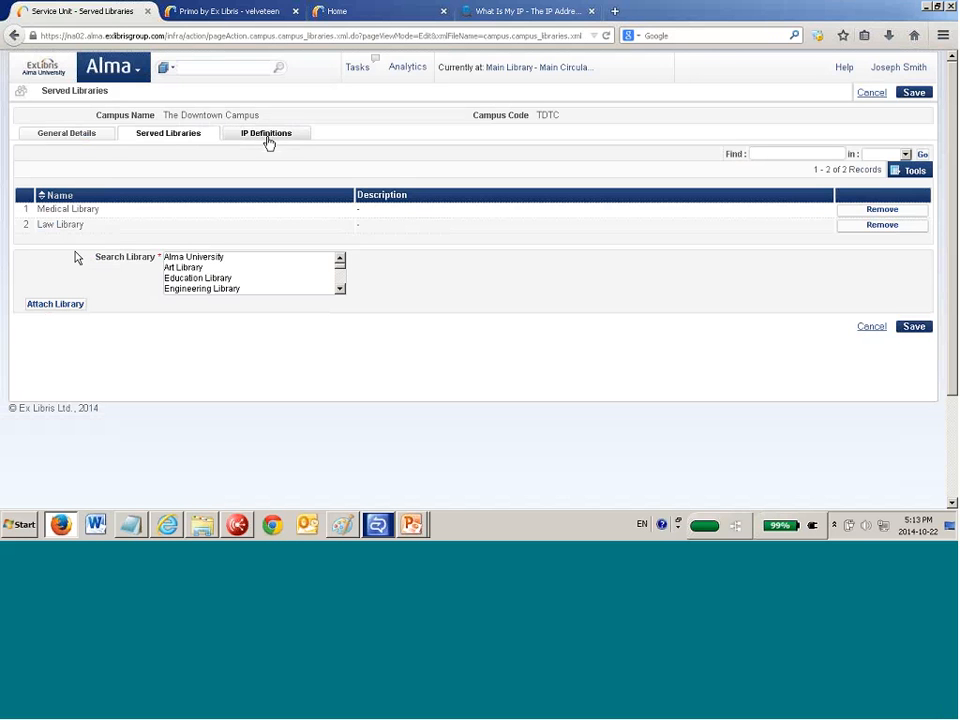
left_click(918, 328)
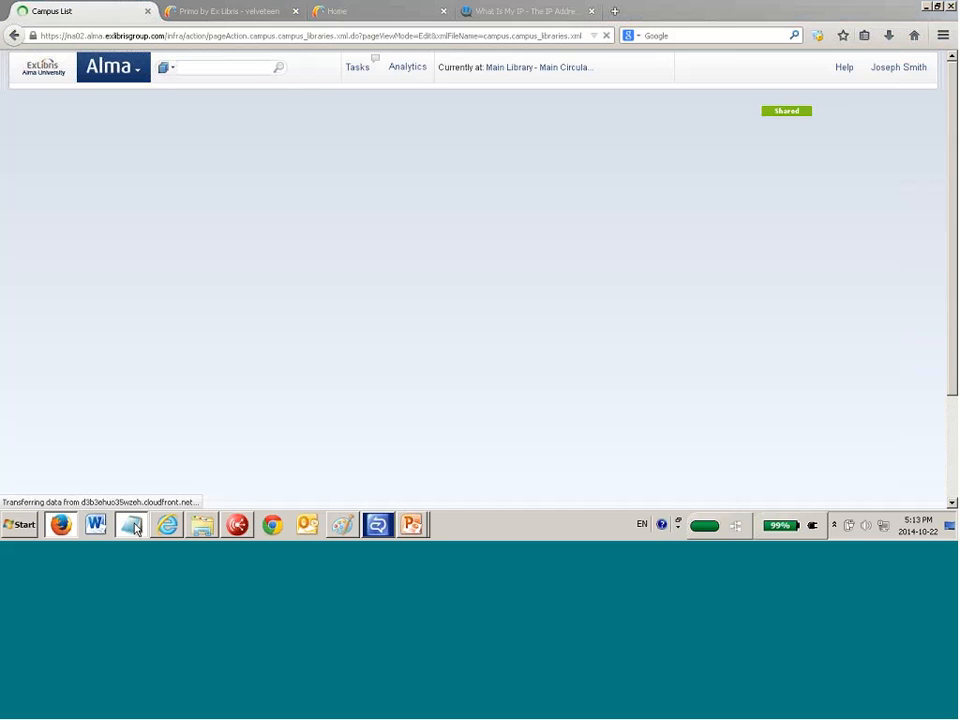
In Notepad, insert a line between the two existing ones stating that the TDTC includes the law and medicine library
left_click(130, 524)
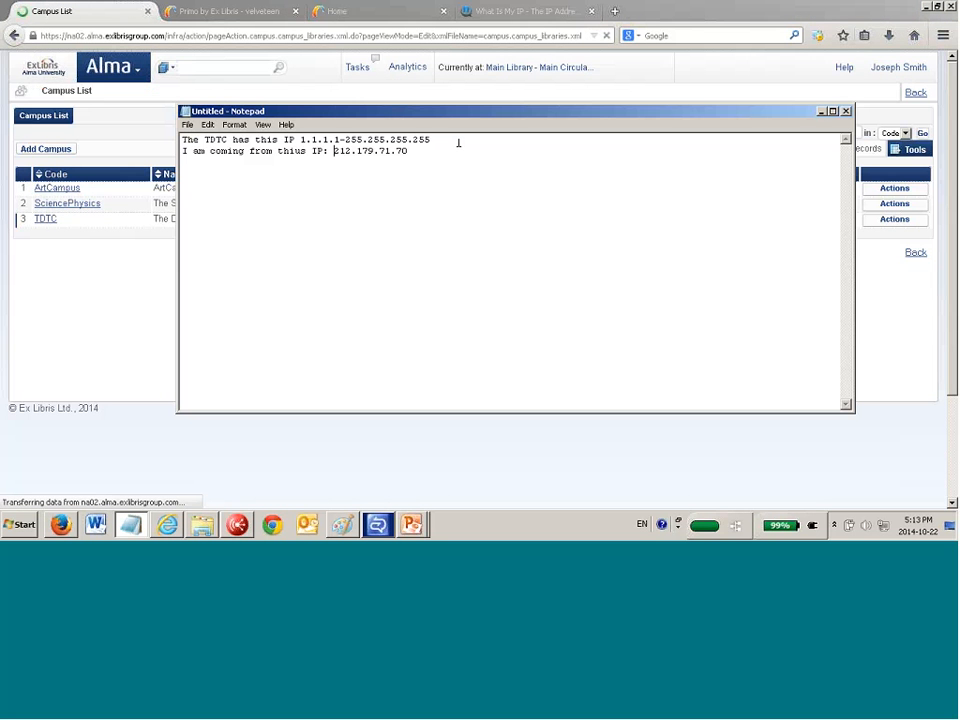
left_click(458, 143)
key("Return")
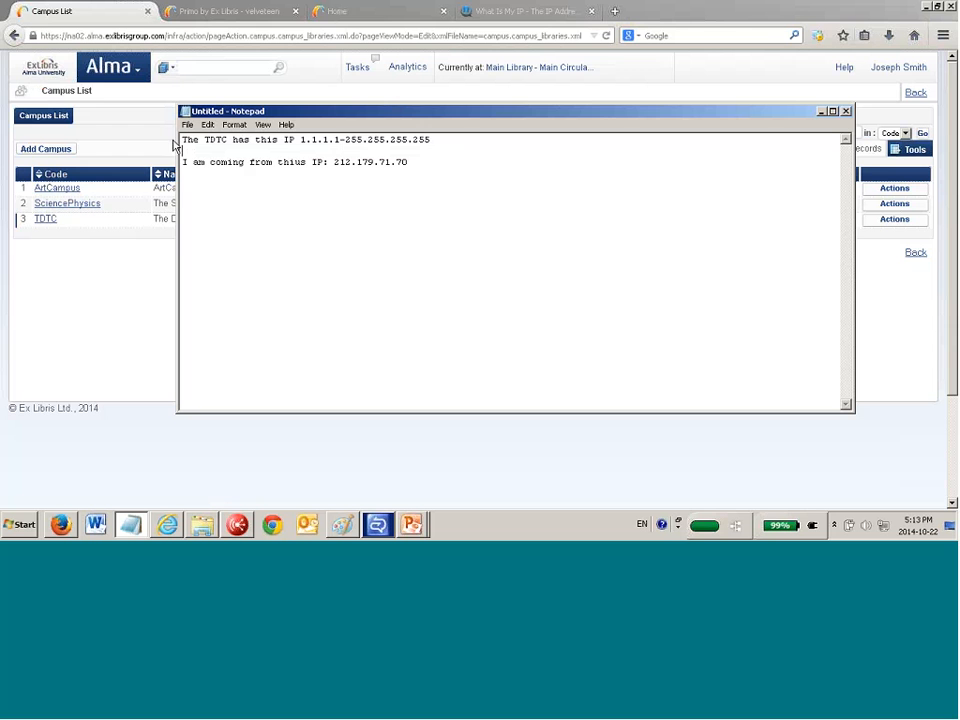
left_click_drag(182, 140, 233, 143)
key("ctrl+c")
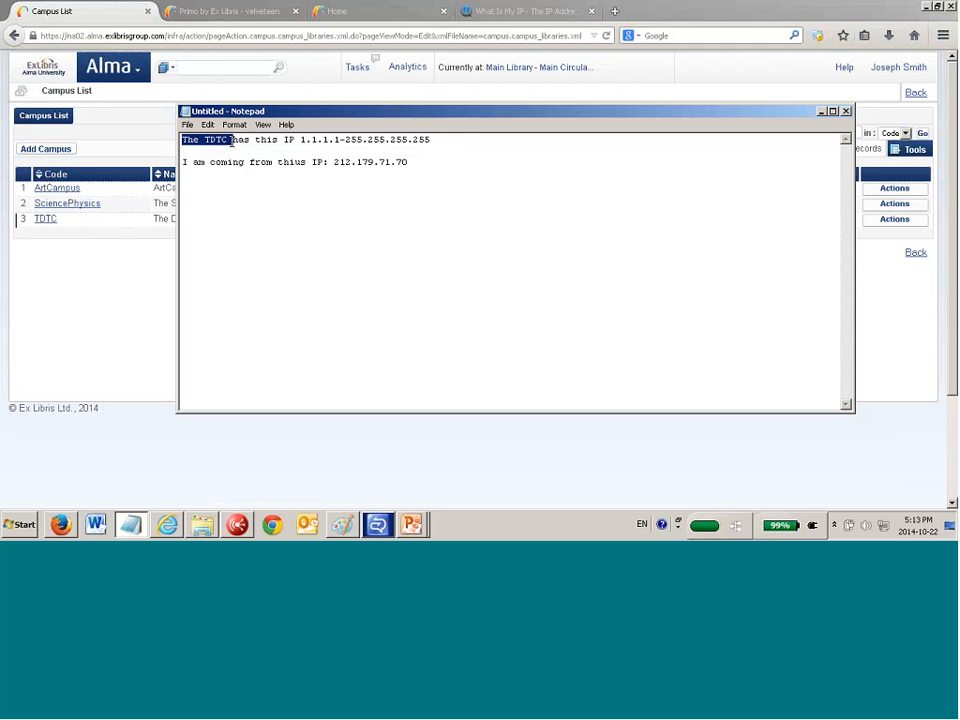
left_click(215, 149)
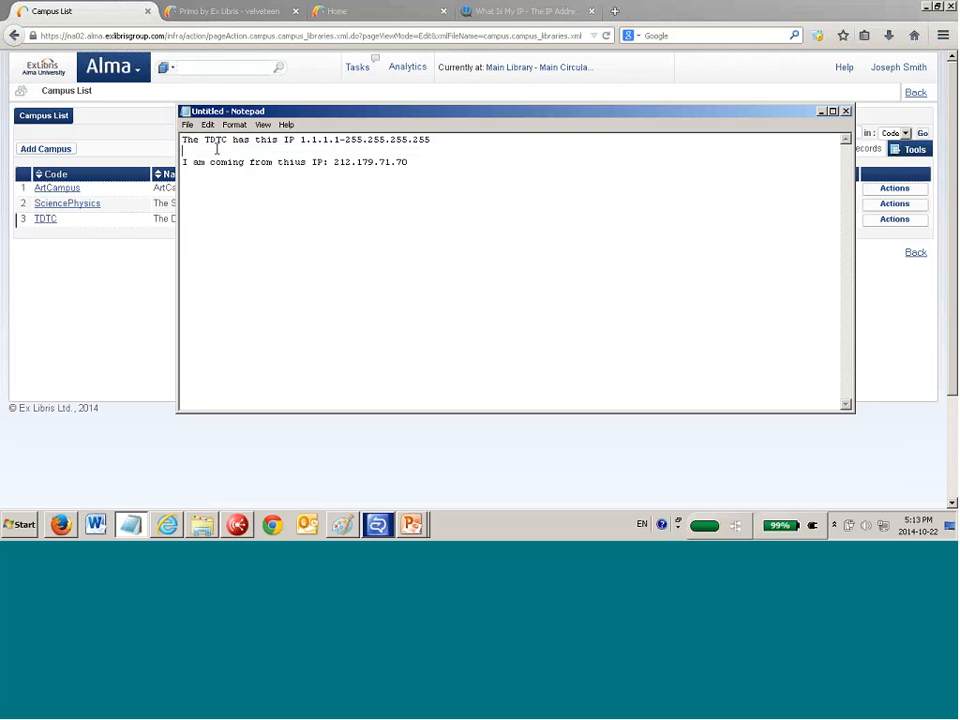
key("ctrl+v")
type("includes the i")
type("aw and")
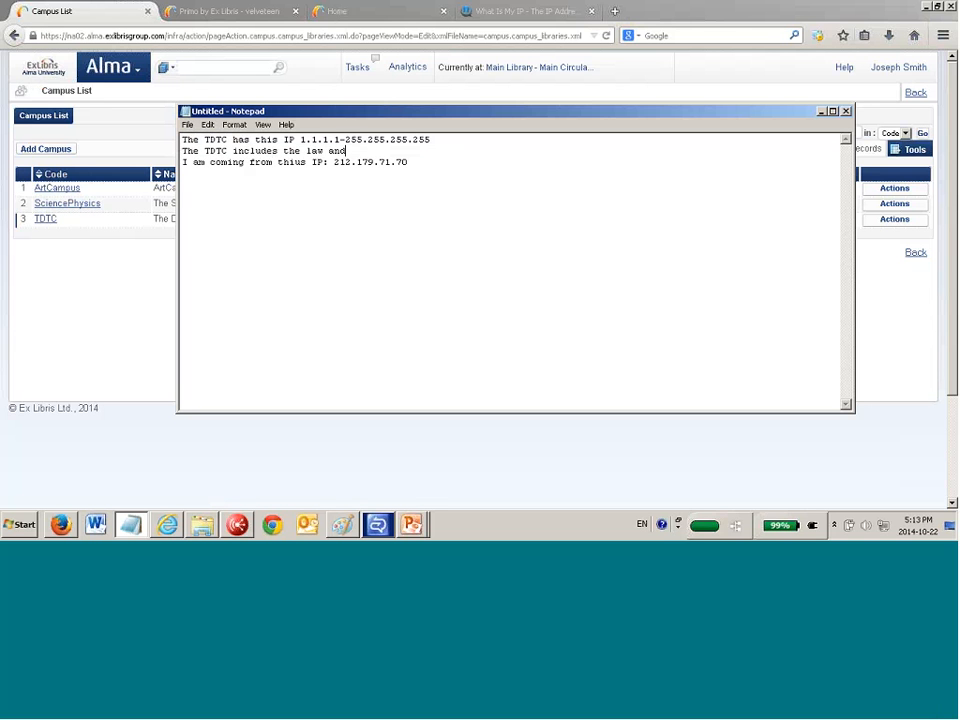
type(" mediniuce ")
type("library")
Correct the spelling of "medicine" in the note's second line
left_click(375, 151)
key("Delete")
type("c")
key("Right")
key("Delete")
key("Delete")
type("n")
Add a separator line of equals signs below the last line of the note
left_click(426, 165)
key("Return")
type("===============================================")
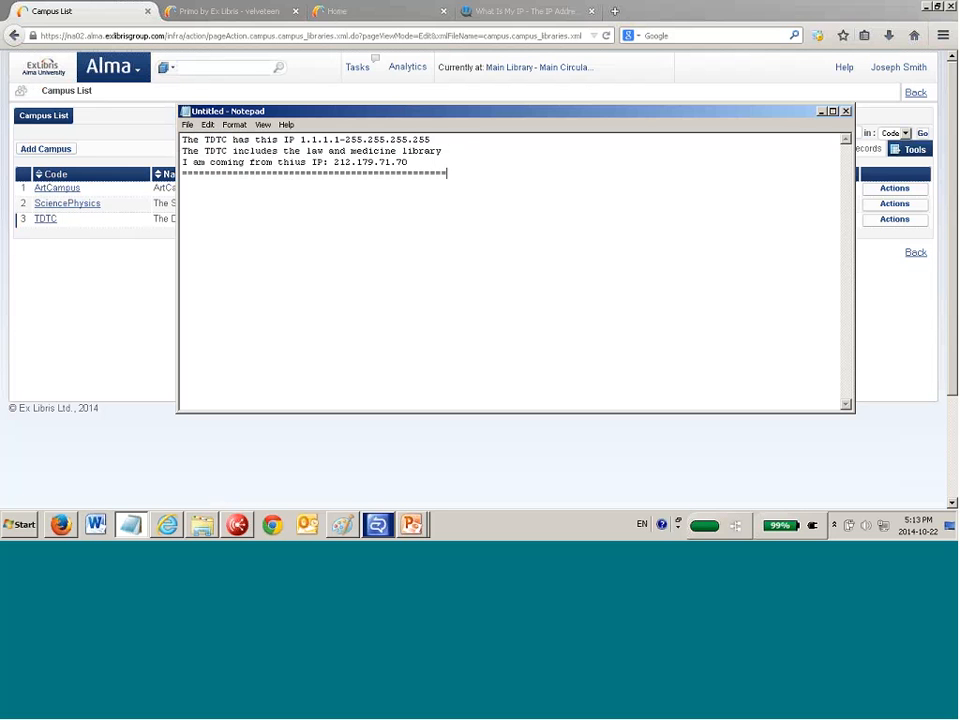
Return to Alma in Firefox and review the served libraries and IP definitions of The Downtown Campus
key("Return")
left_click(35, 341)
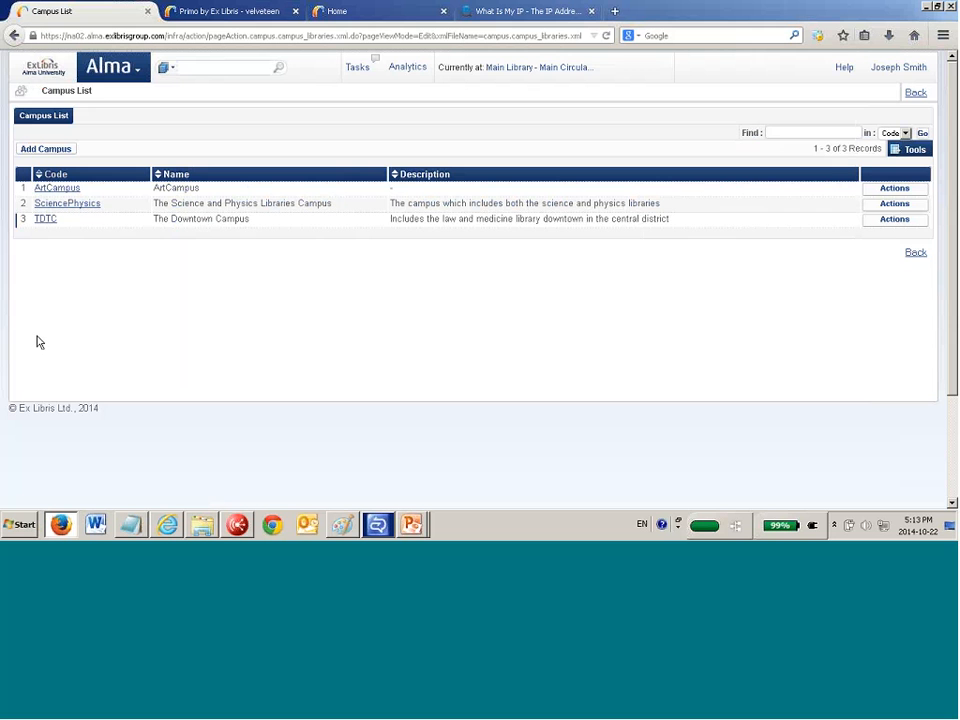
left_click(894, 219)
left_click(877, 246)
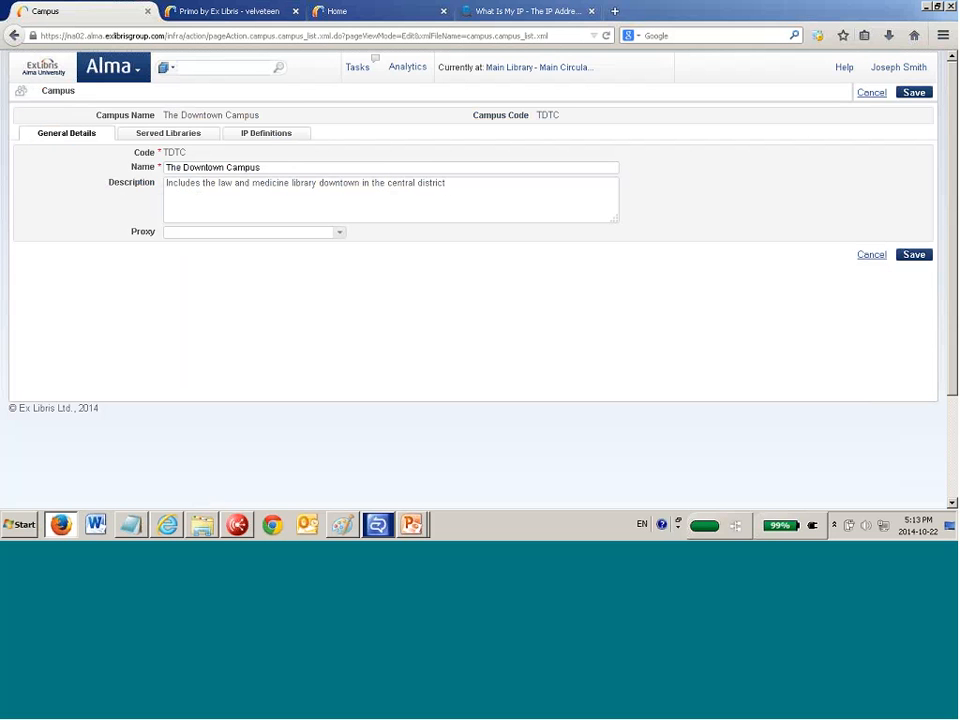
left_click(172, 137)
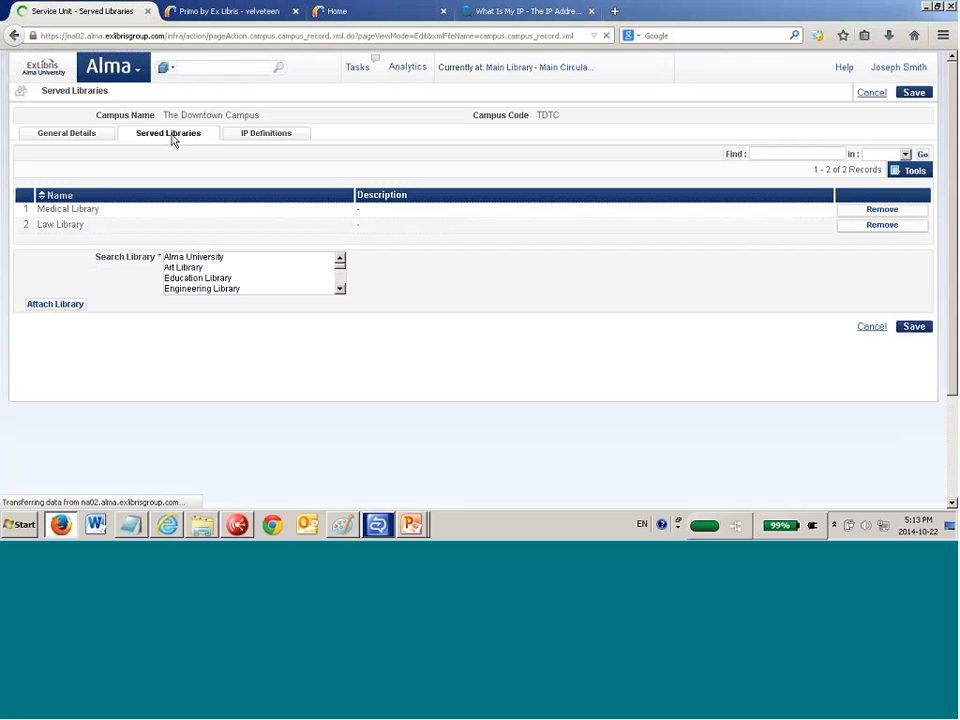
left_click(279, 141)
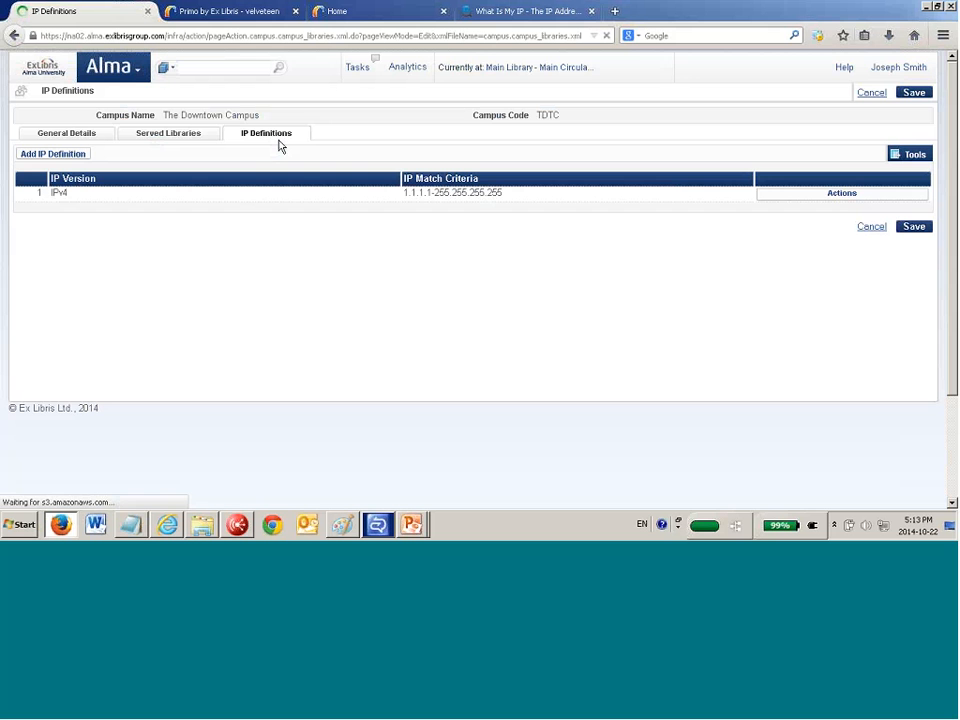
left_click(203, 135)
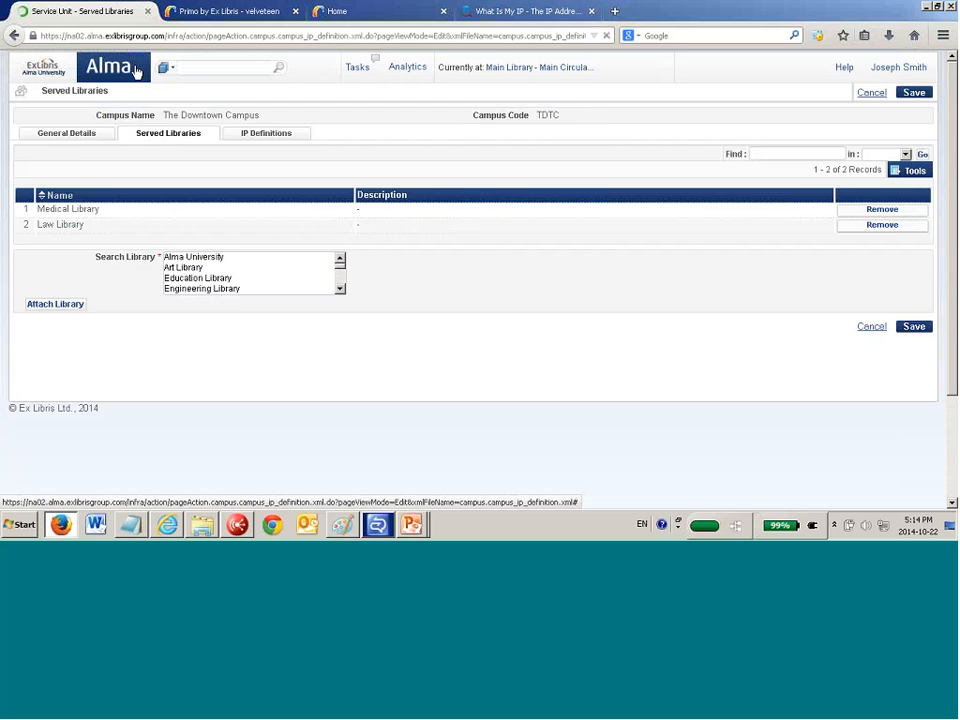
Go to the Inventory Network Groups in the resource configuration and start a new group named "The downtown group"
left_click(112, 66)
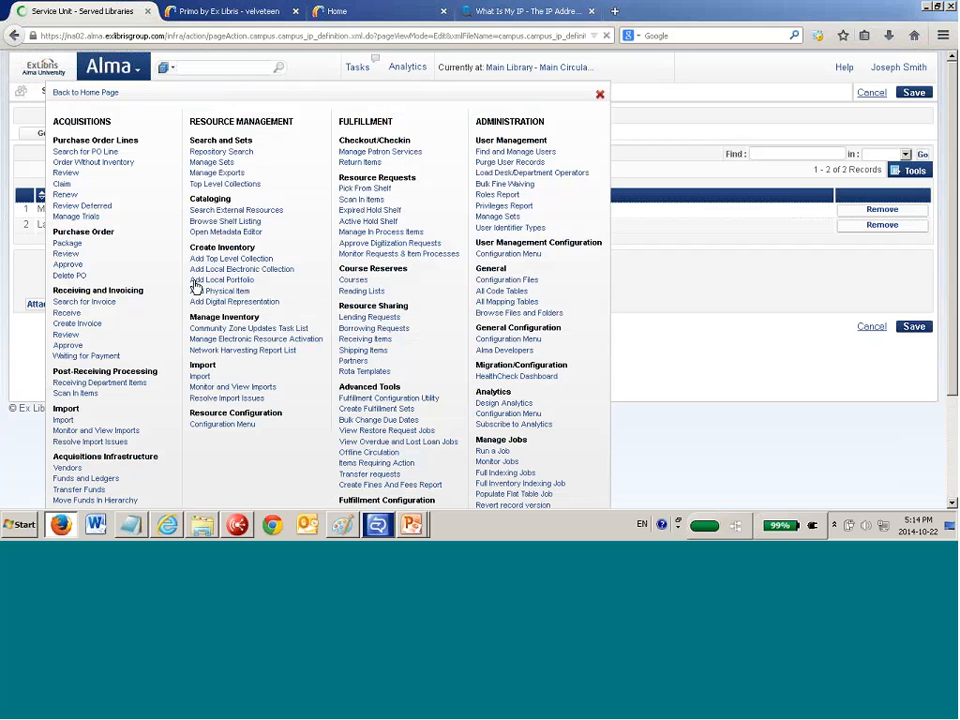
left_click(240, 423)
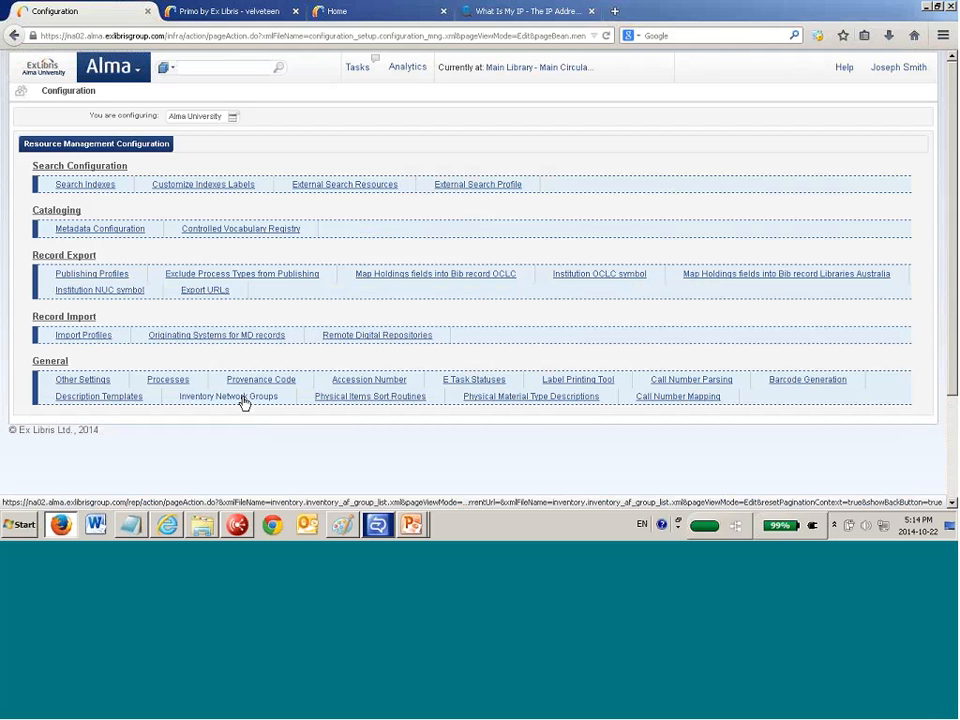
left_click(243, 398)
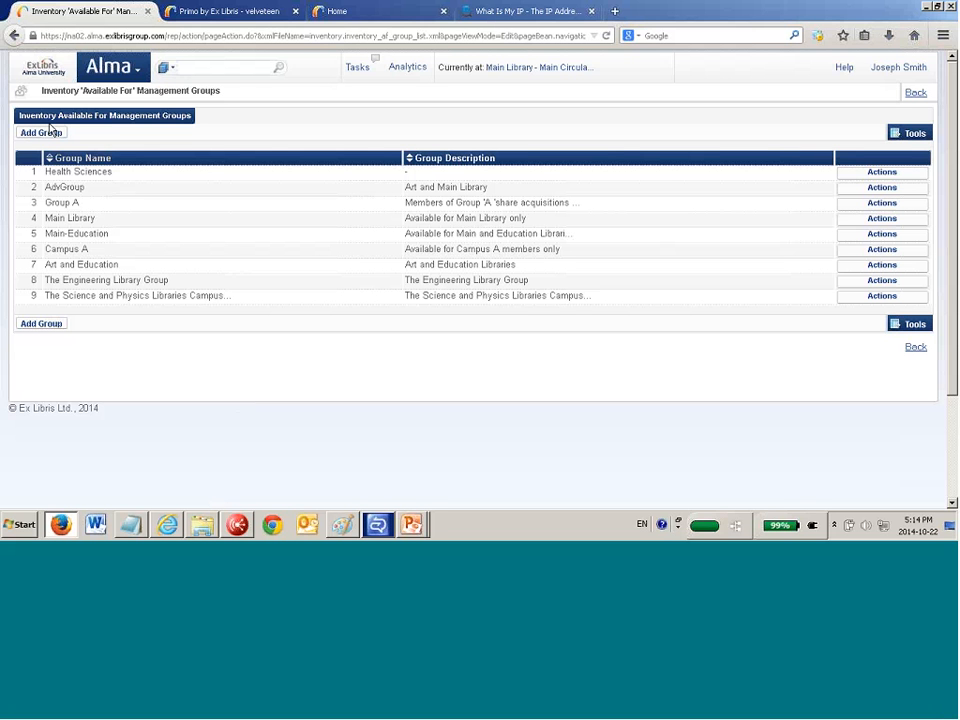
left_click(41, 136)
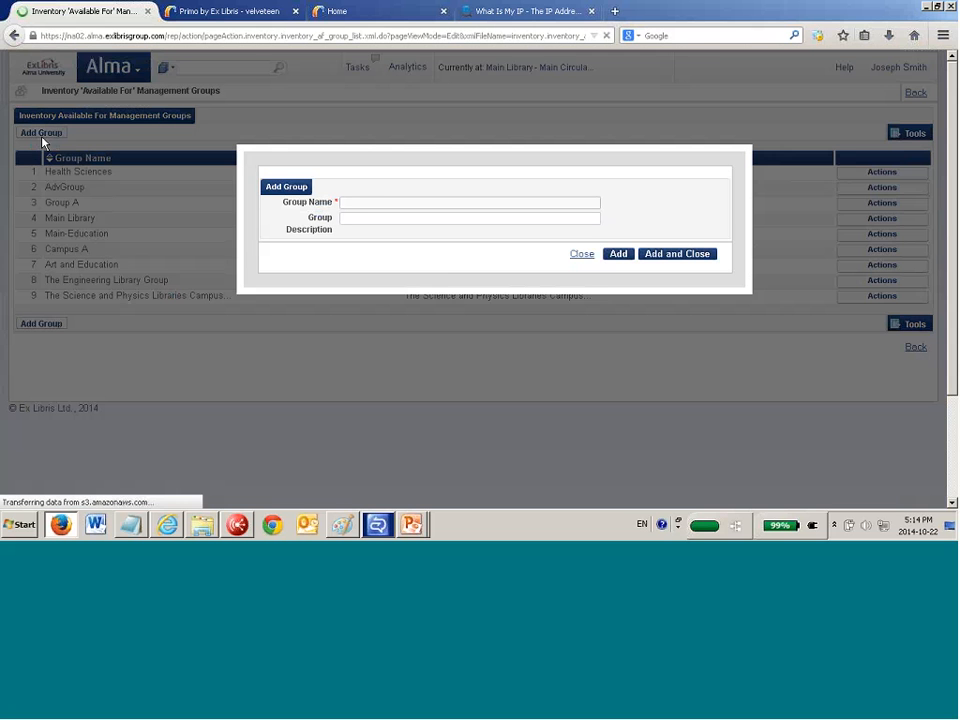
type("The dow")
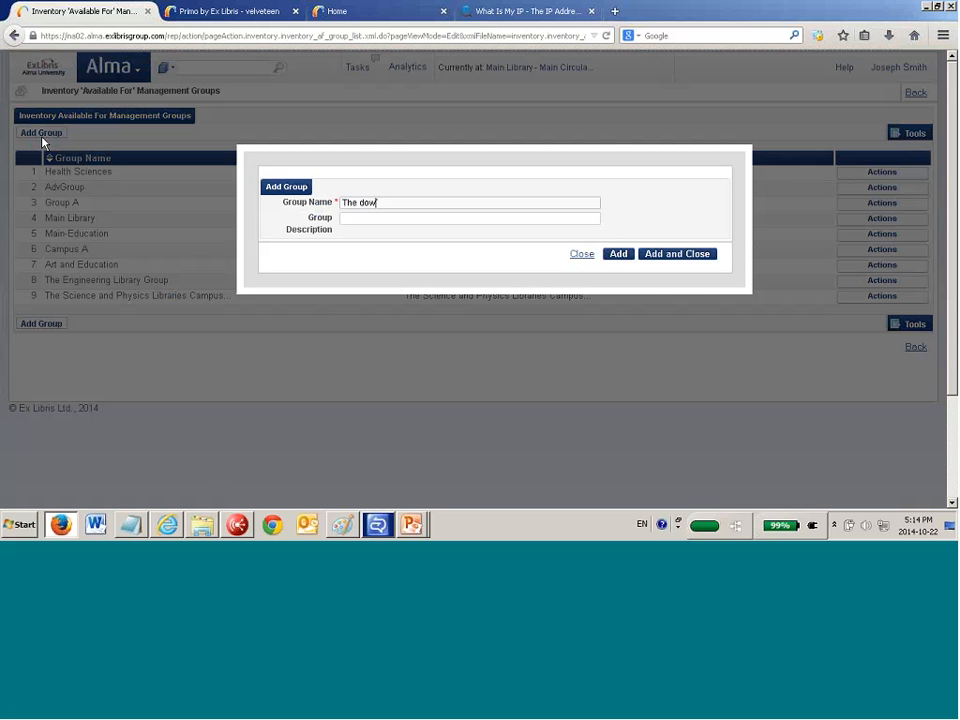
type("ntown grpoup")
left_click(415, 202)
key("BackSpace")
Describe the new group as "The campus downtown" and add it to the list
left_click(406, 219)
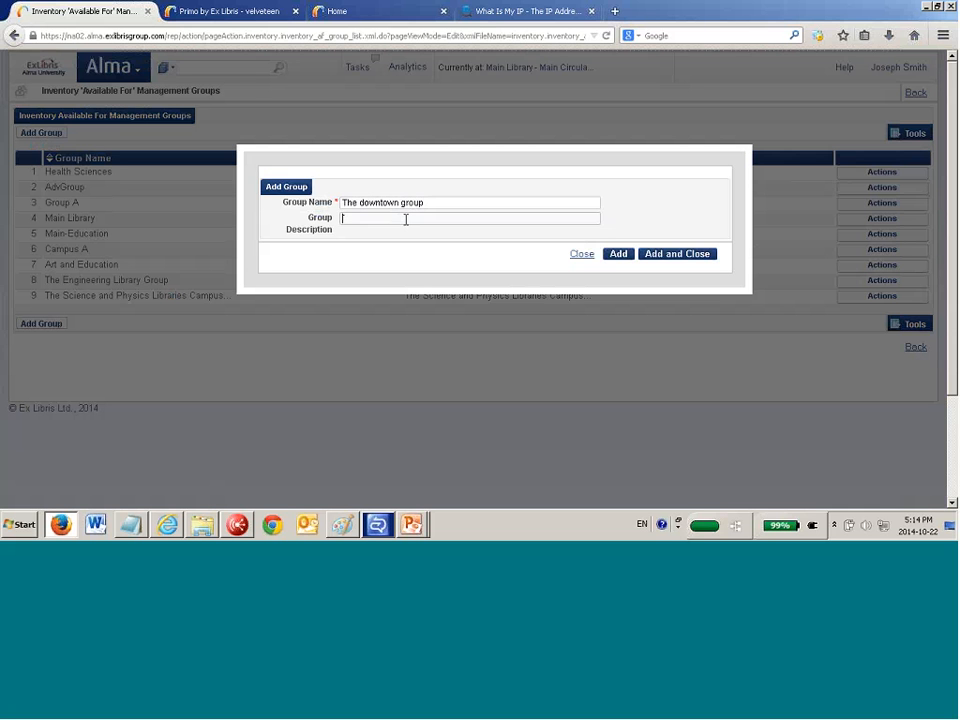
type("Th")
type("ampus ")
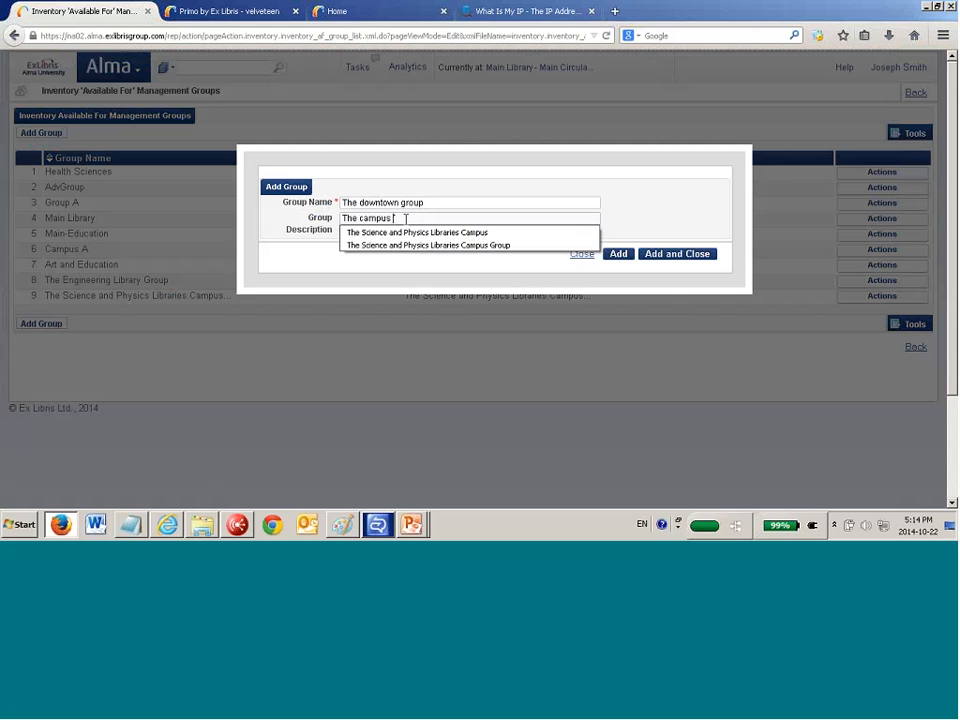
type("dopwntown")
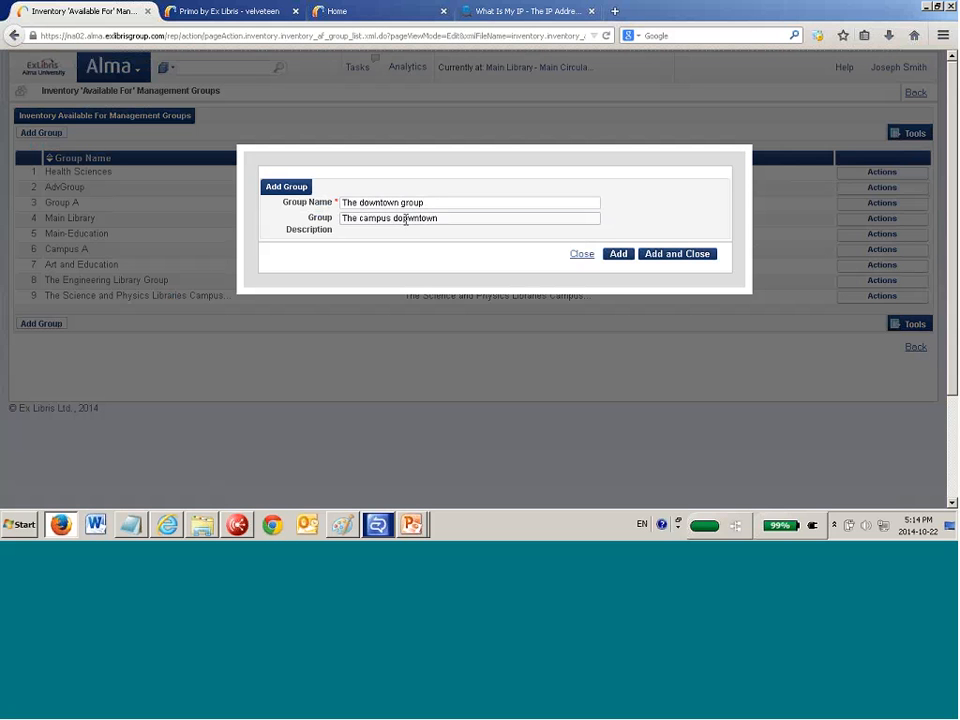
key("Left")
key("Left")
key("Left")
key("Left")
key("Left")
key("Left")
key("BackSpace")
left_click(682, 255)
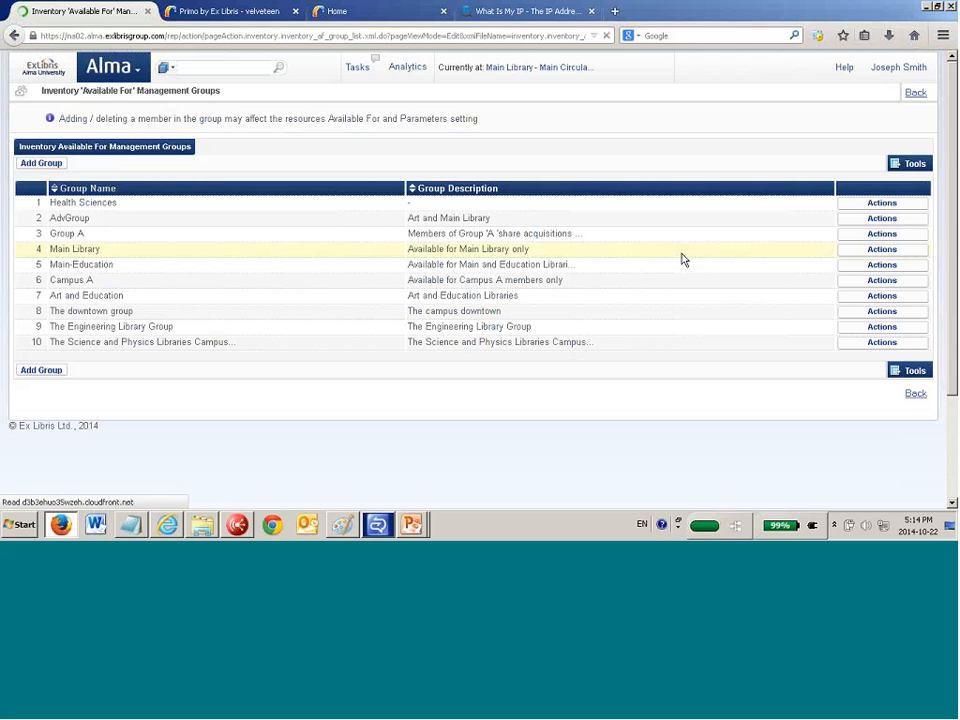
Open The downtown group for editing
left_click(870, 312)
left_click(852, 327)
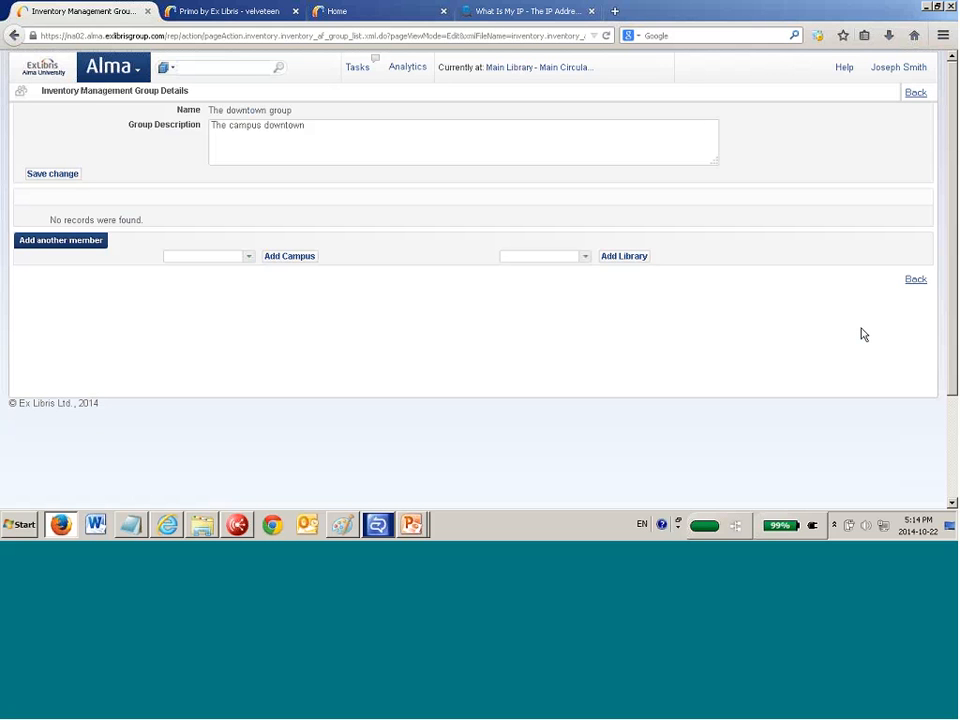
Try to add a campus as a member of The downtown group
left_click(558, 257)
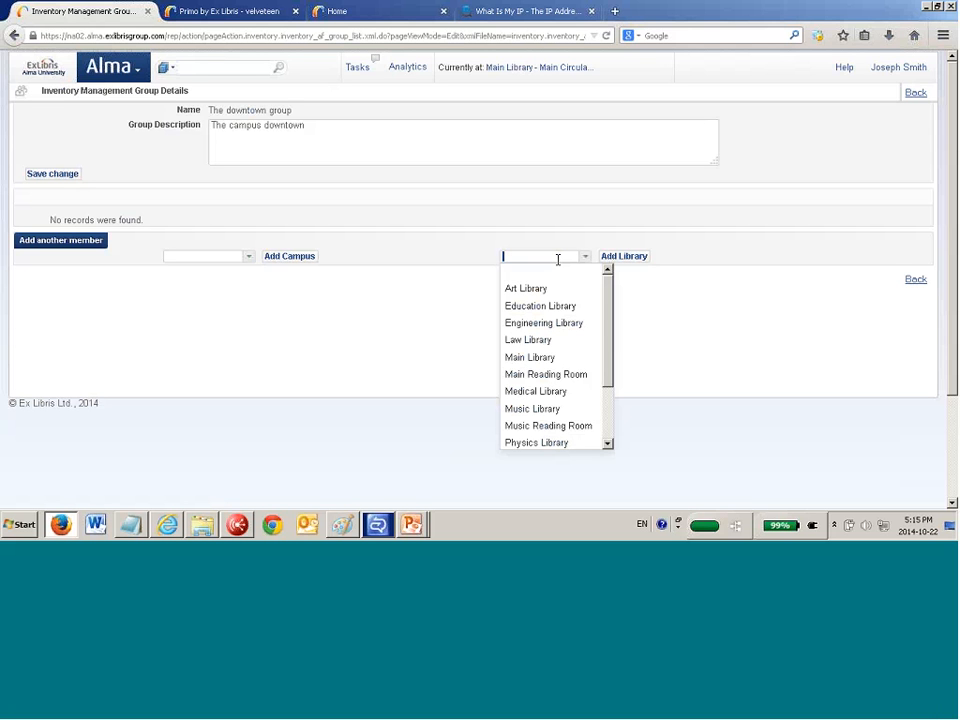
left_click(237, 259)
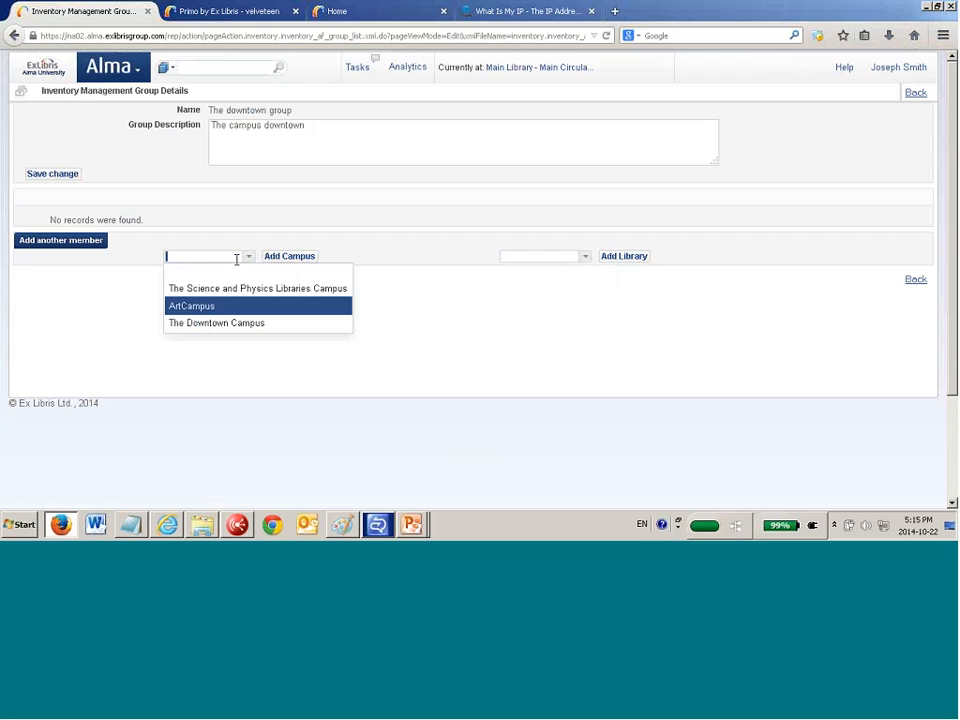
key("Down")
left_click(275, 258)
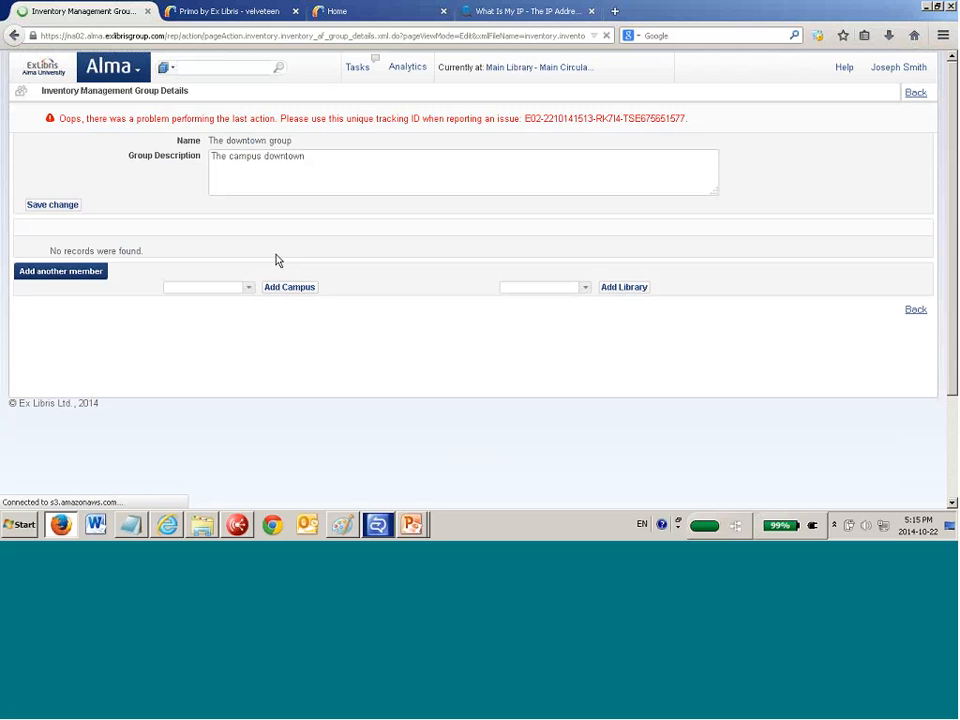
Add The Downtown Campus as a campus member of the group and save the change
left_click(248, 287)
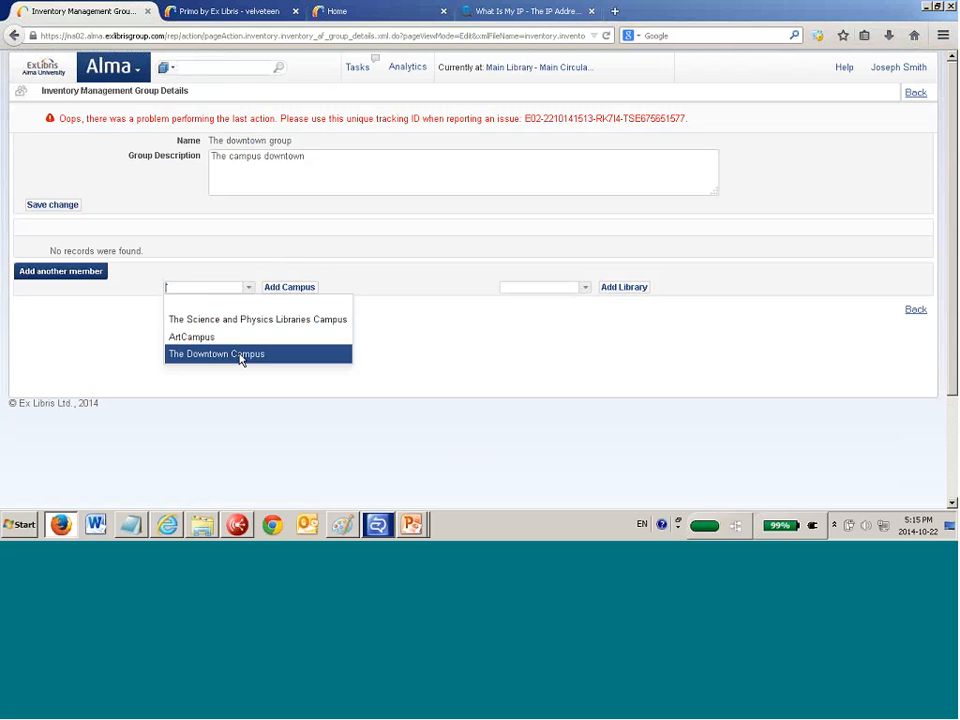
left_click(242, 356)
left_click(280, 290)
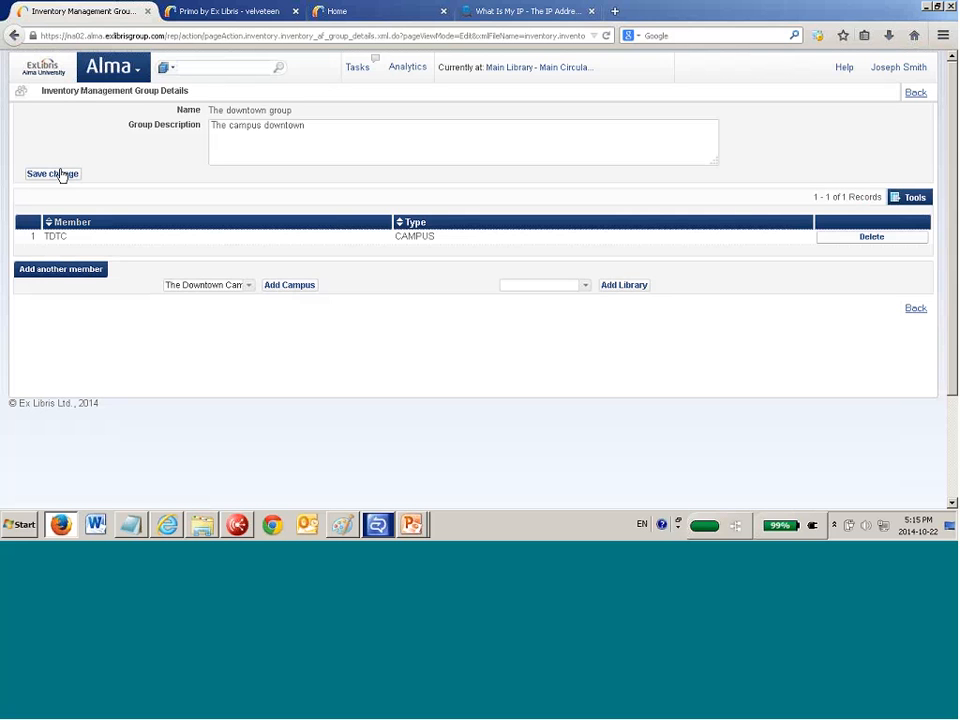
left_click(61, 175)
left_click(62, 175)
Reopen The downtown group from the Inventory Network Groups list to check its members
left_click(110, 66)
left_click(222, 424)
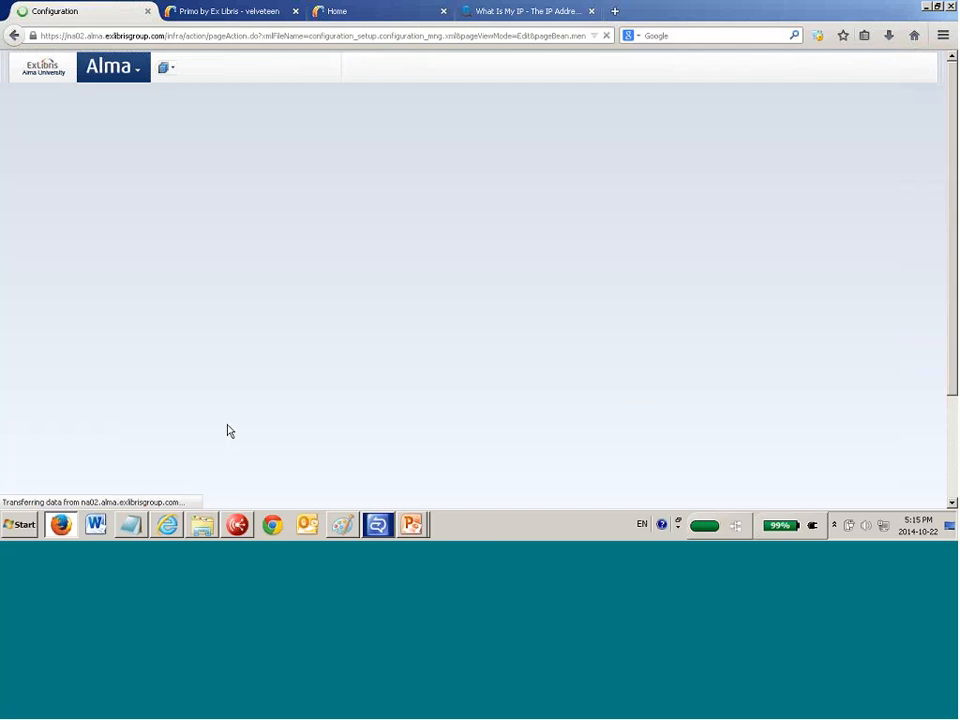
left_click(227, 397)
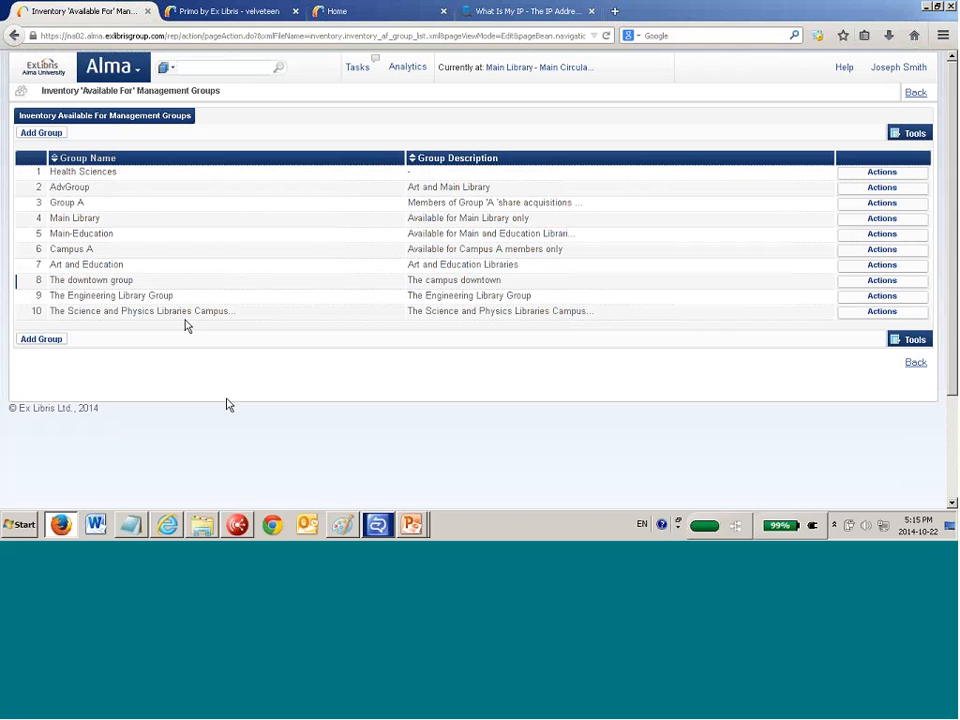
left_click(884, 281)
left_click(852, 296)
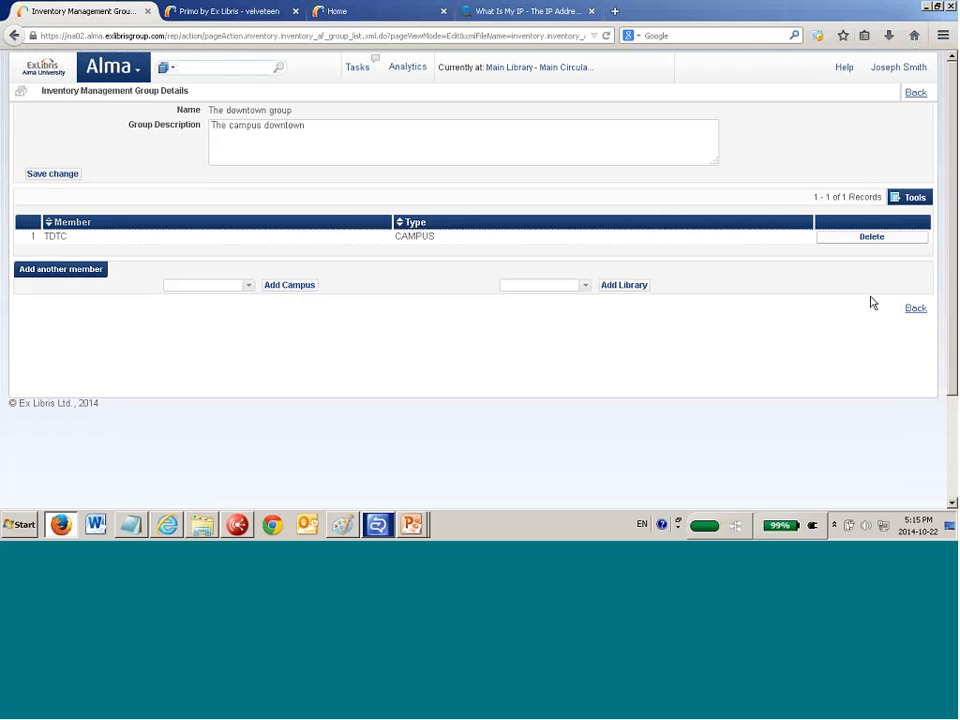
Switch to Primo and examine the View It services listed for The Velveteen Rabbit
left_click(244, 13)
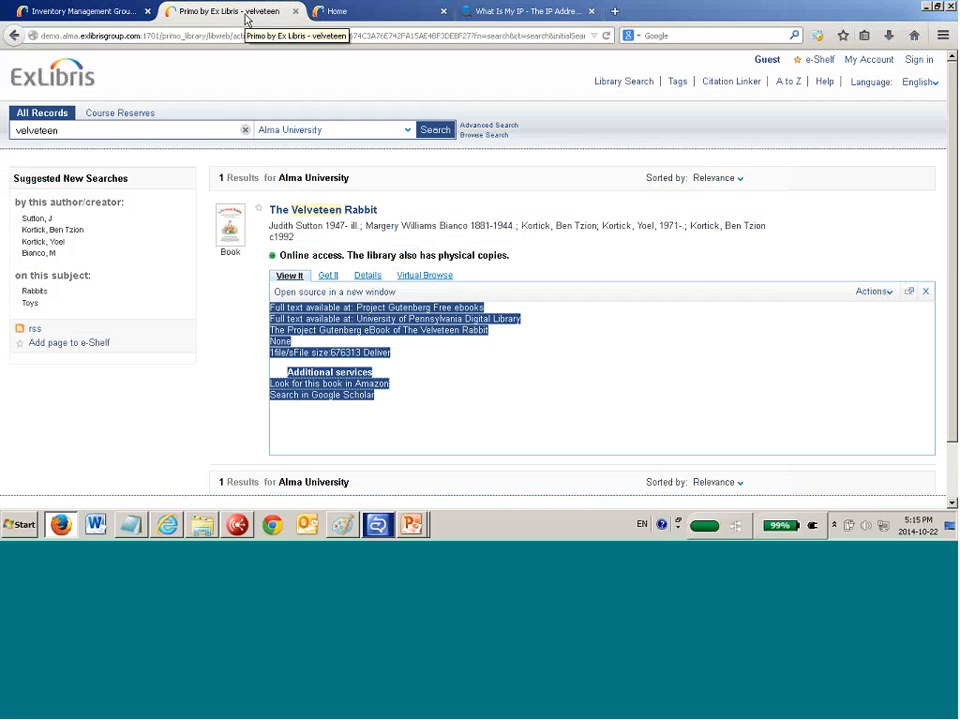
left_click(555, 49)
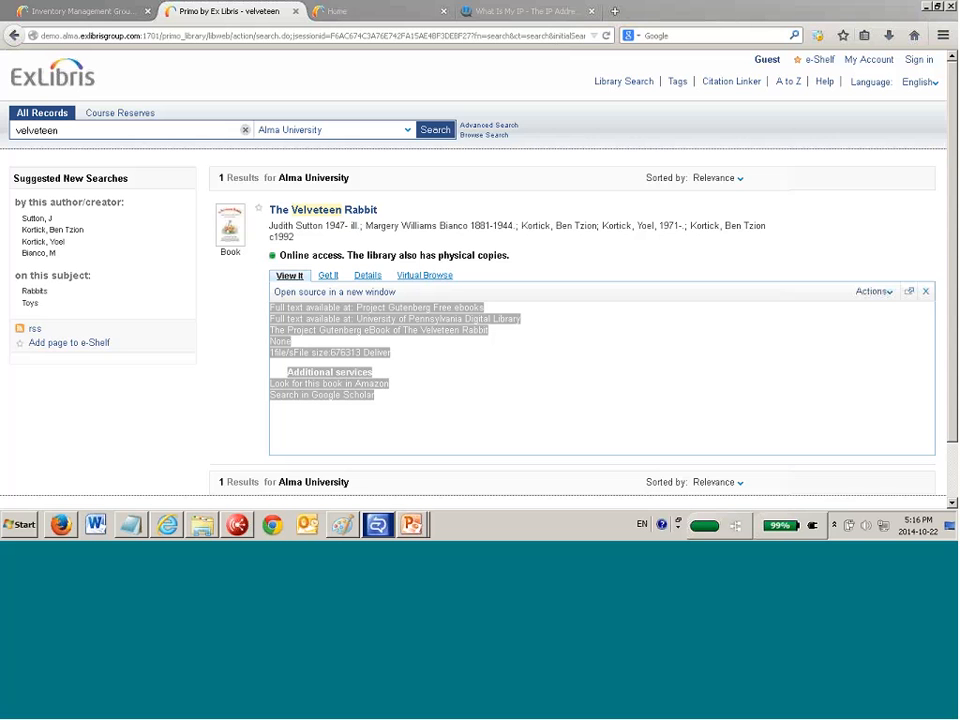
left_click(61, 525)
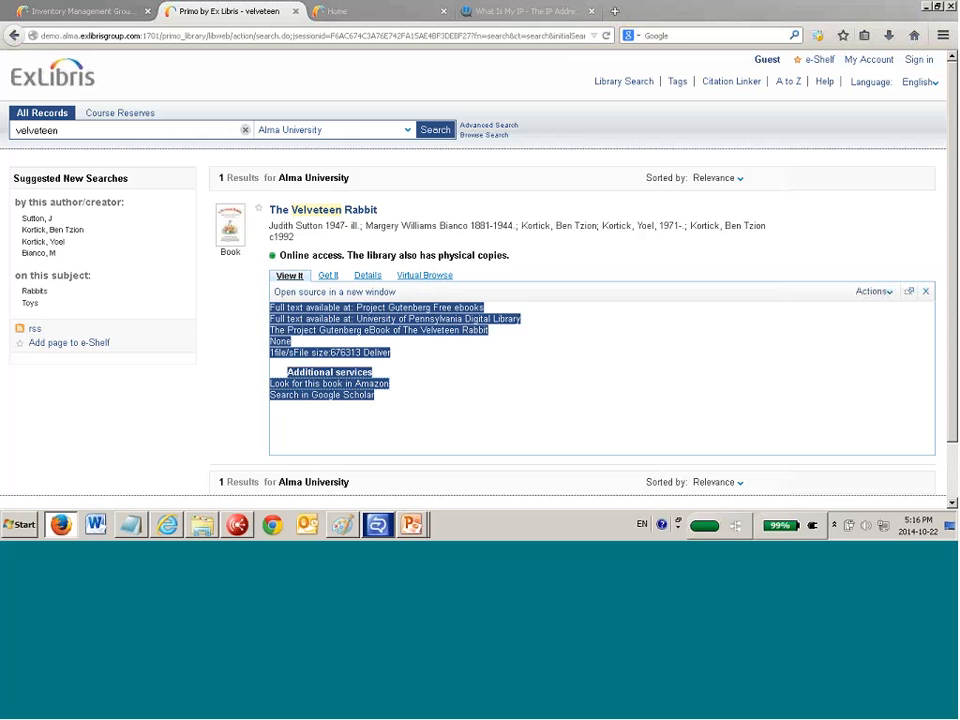
In Notepad, leave a gap below the separator and add a line noting a question that came in at 17:16 local time
left_click(131, 526)
key("Return")
key("Return")
type("q")
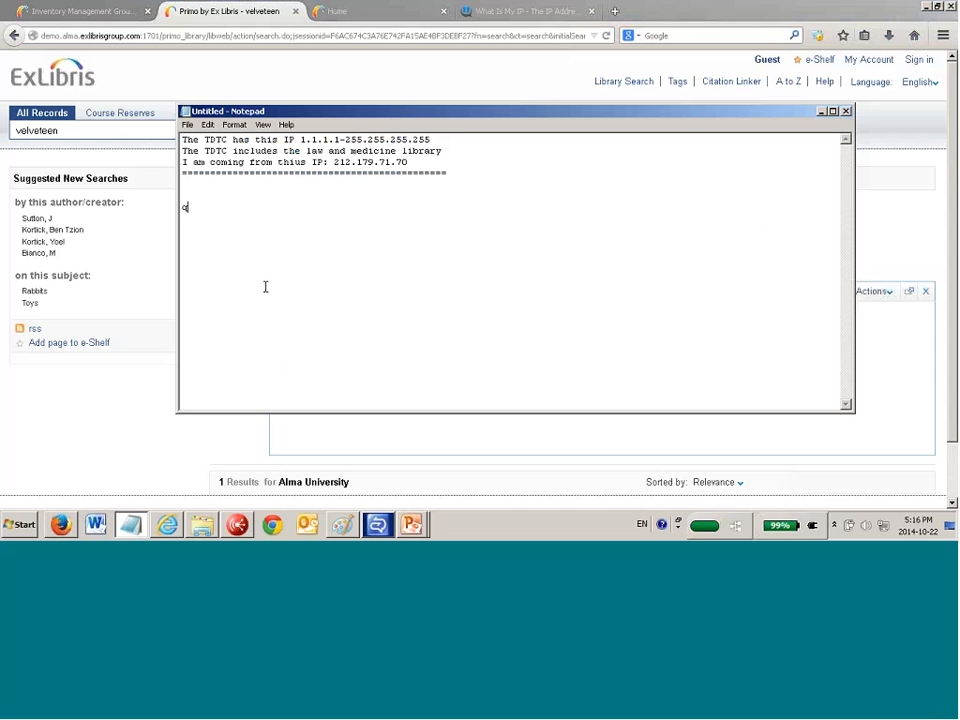
type("uestion thnat came in a: 17:16 ")
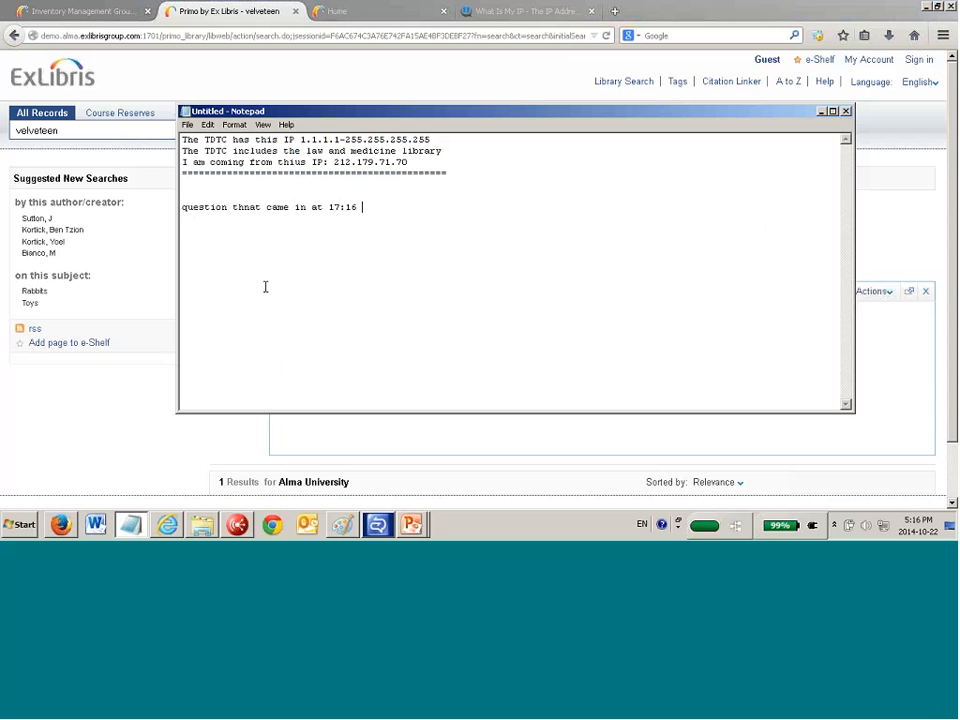
type("local time")
Add the question "But this would limit access to people who are only physically in that location correct?" and a separator line of equals signs below it
key("Return")
type("But this would limit access to people who are only physically in that location correct?")
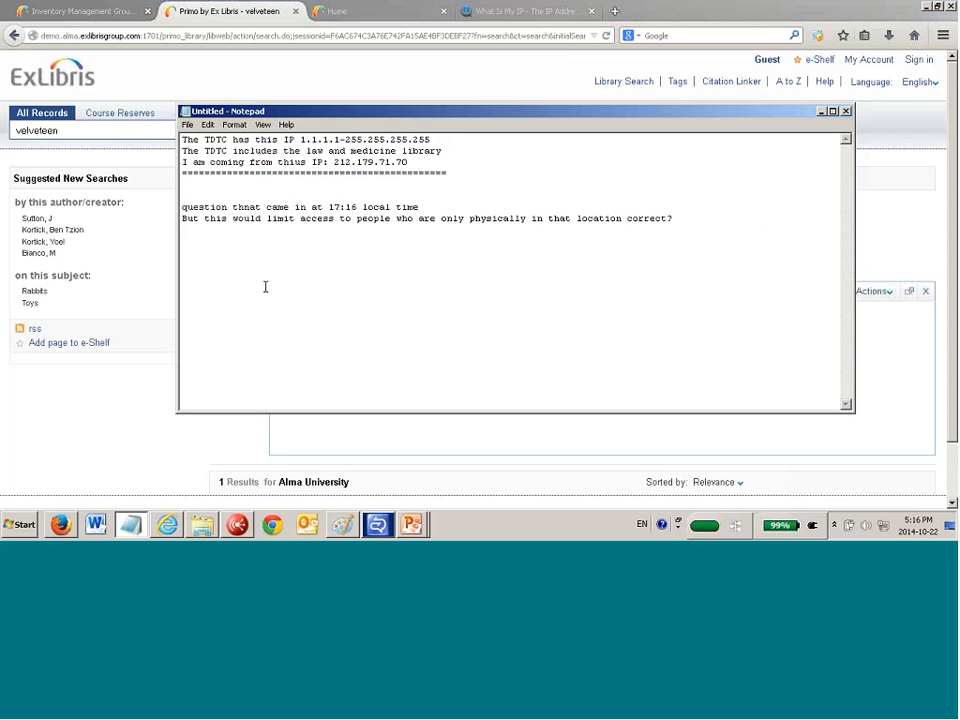
key("Return")
type("================================================")
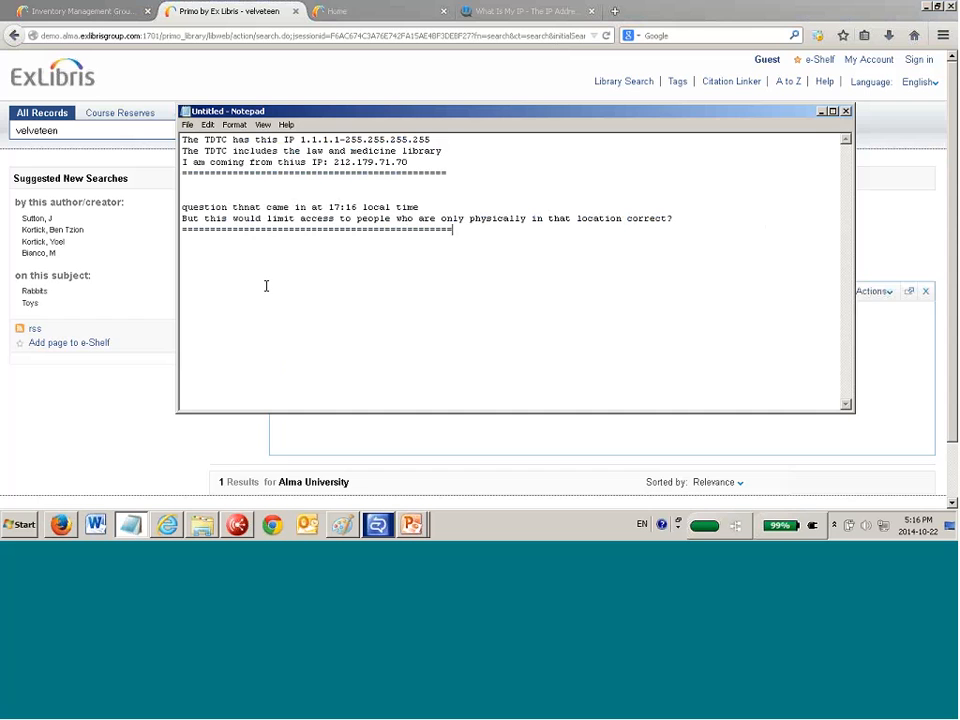
Back in Alma, search the electronic portfolios for "velveteen rabbit" and examine which collection each result belongs to
left_click(70, 447)
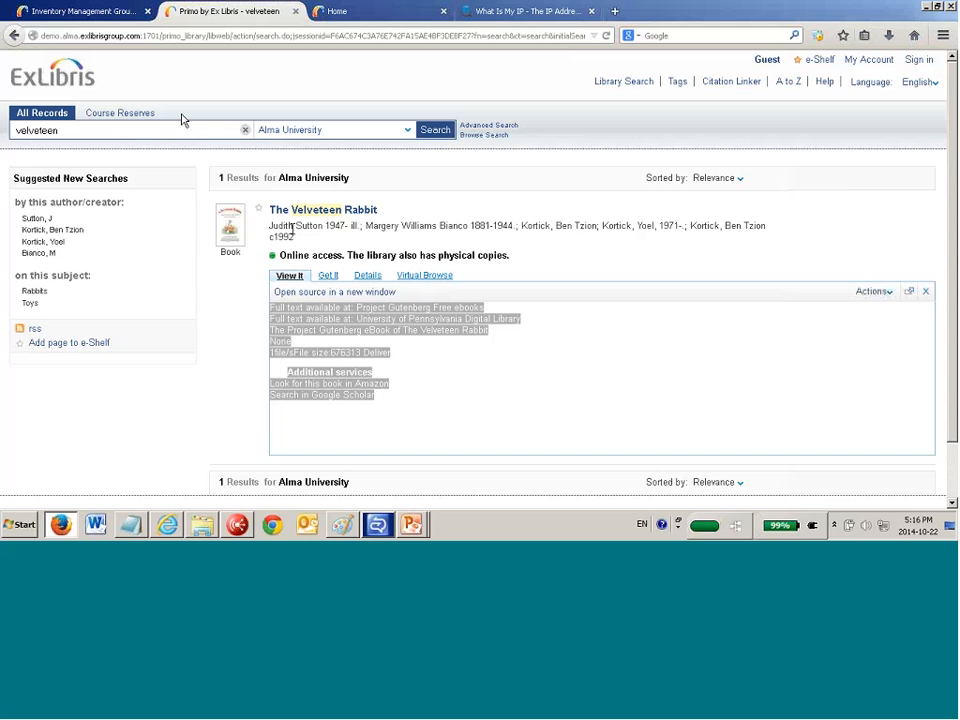
left_click(80, 11)
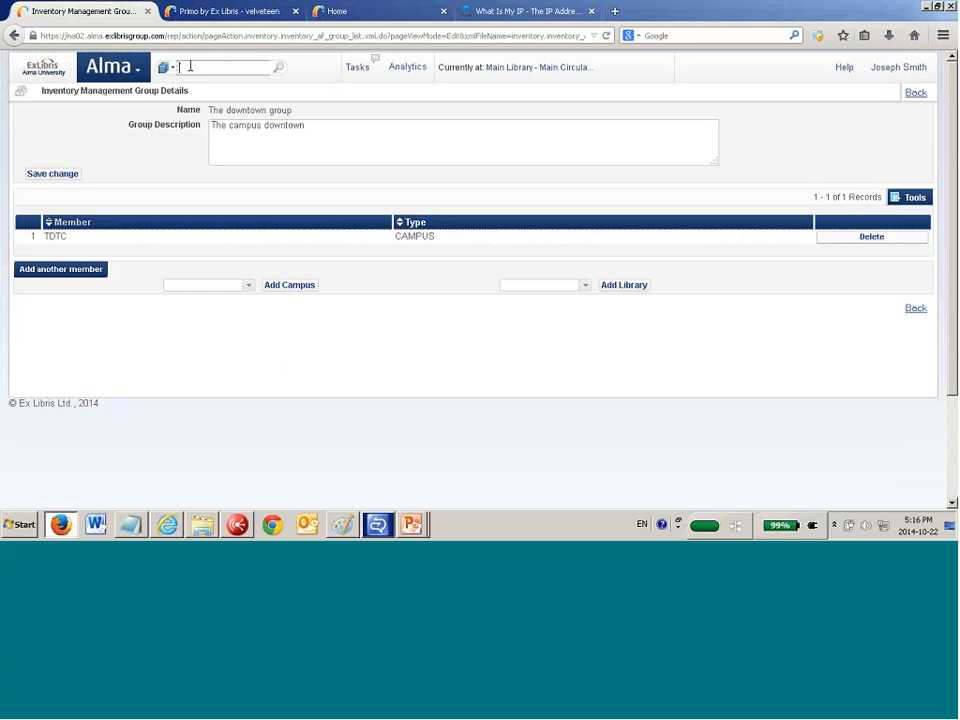
left_click(172, 68)
left_click(193, 111)
type("vel")
left_click(204, 84)
key("Return")
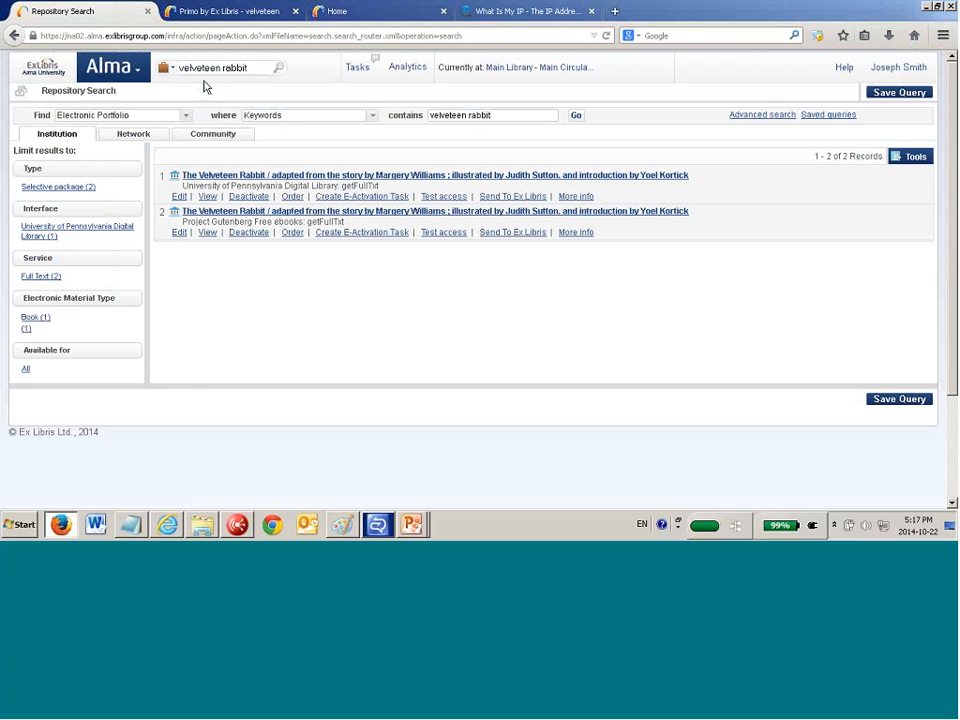
left_click_drag(205, 186, 267, 187)
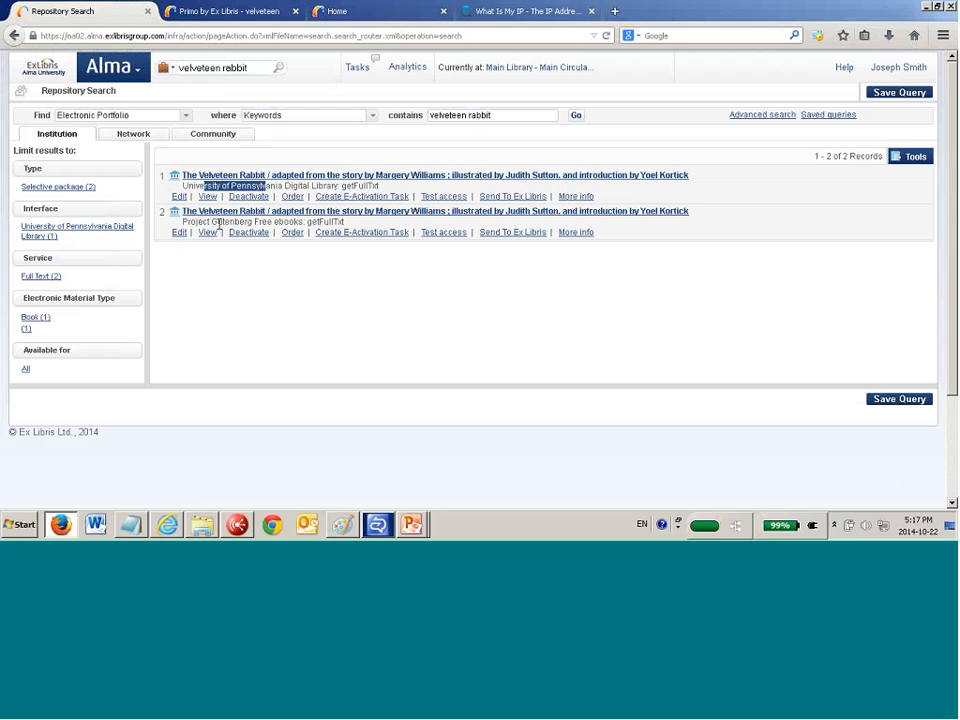
left_click_drag(216, 221, 270, 232)
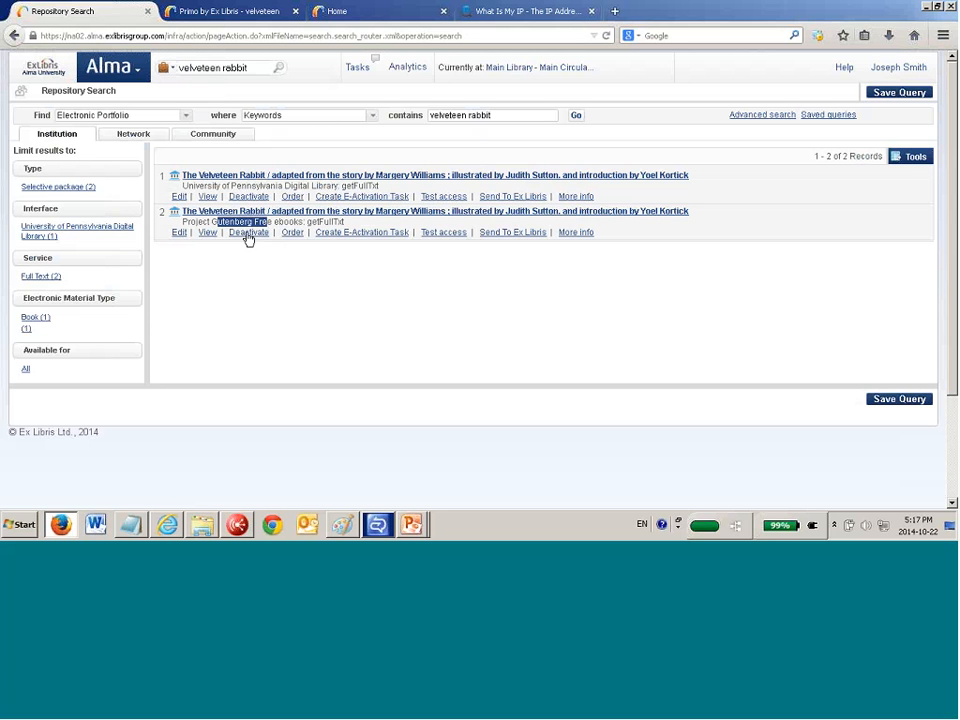
Restrict the Project Gutenberg Free ebooks portfolio of The Velveteen Rabbit to The downtown group in its group settings and save the portfolio
left_click(181, 234)
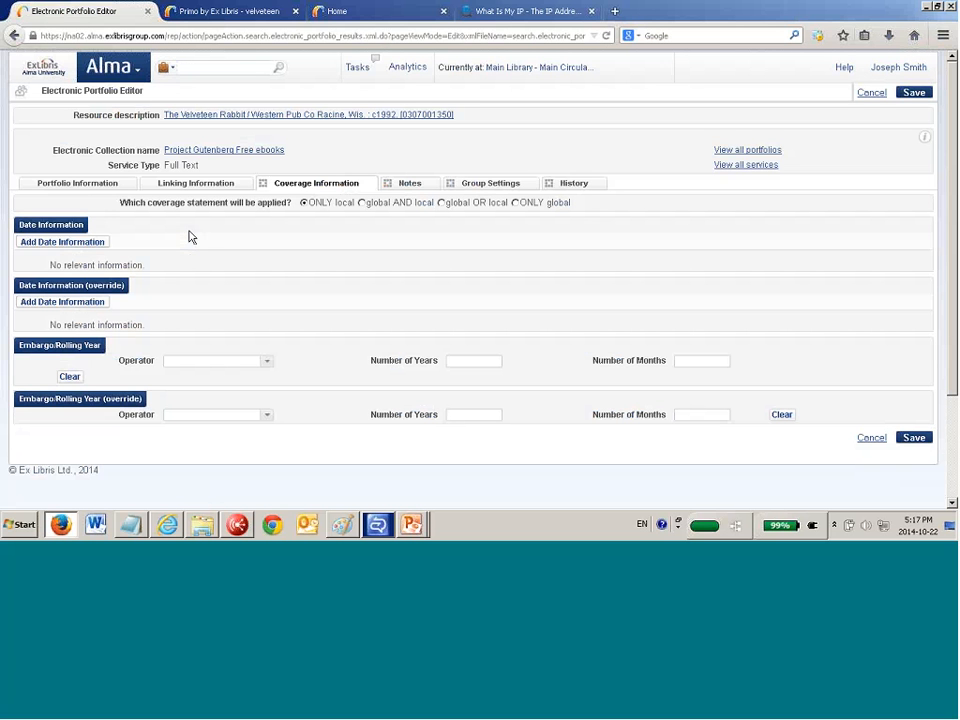
left_click(455, 182)
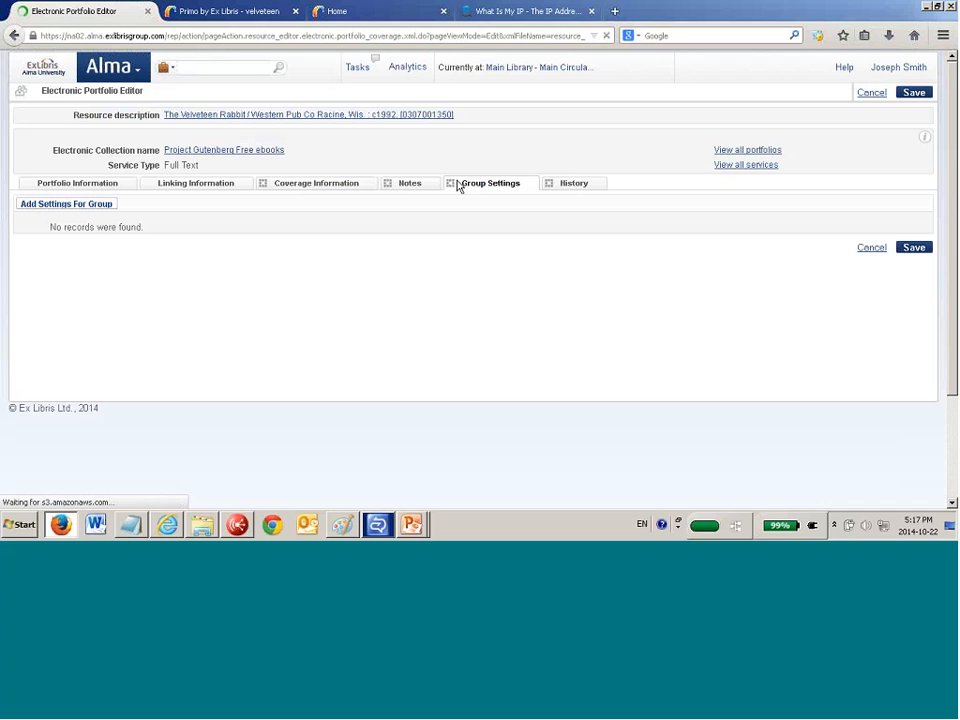
left_click(44, 206)
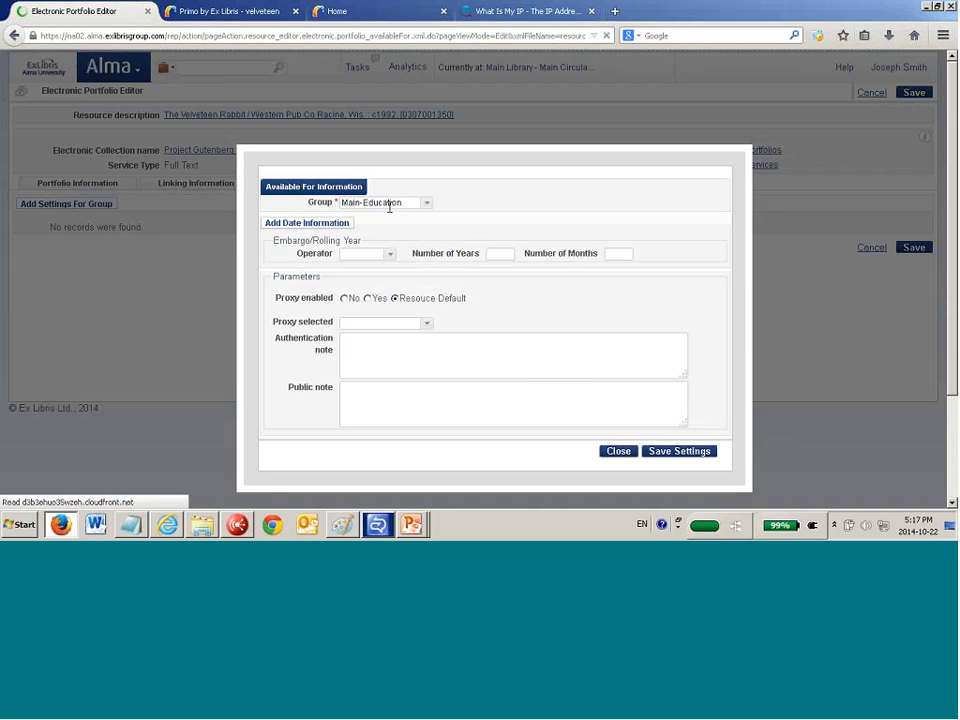
left_click(386, 204)
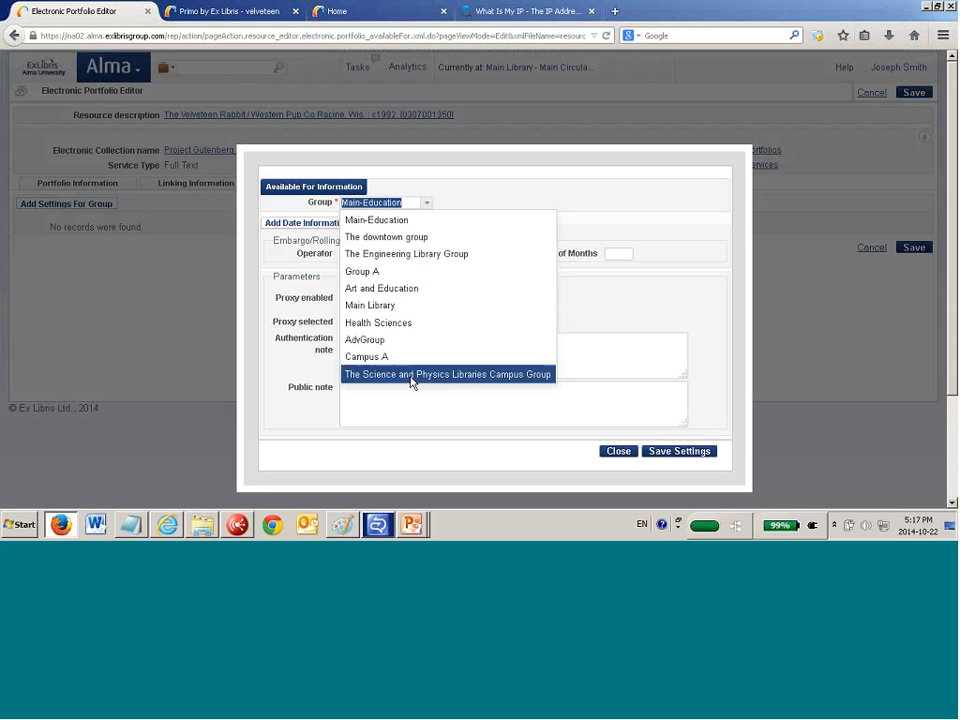
left_click(402, 245)
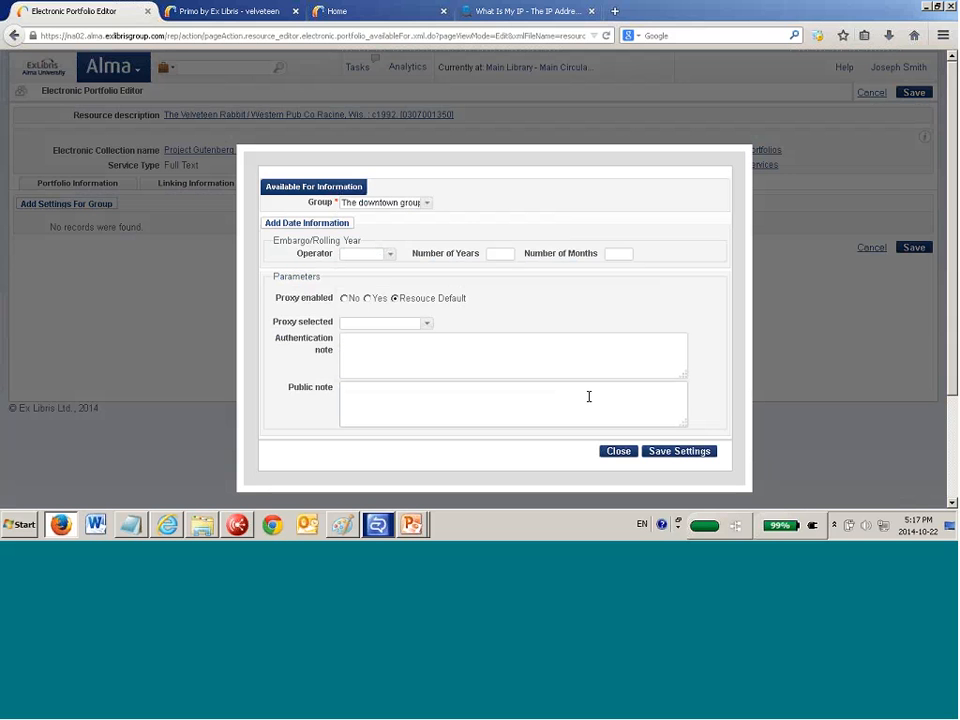
left_click(684, 452)
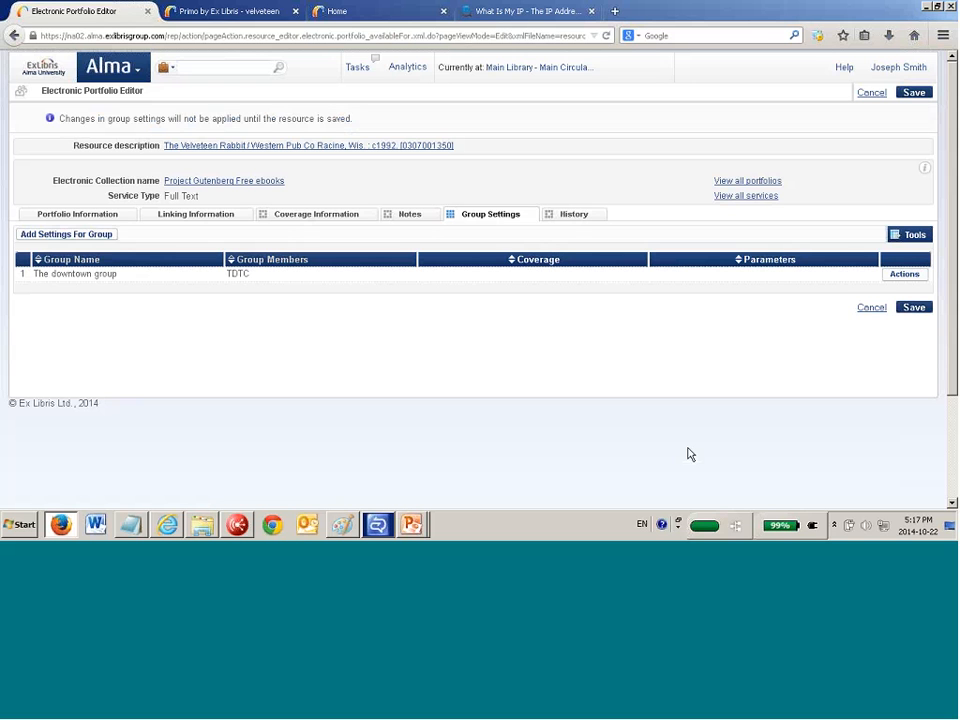
left_click(913, 309)
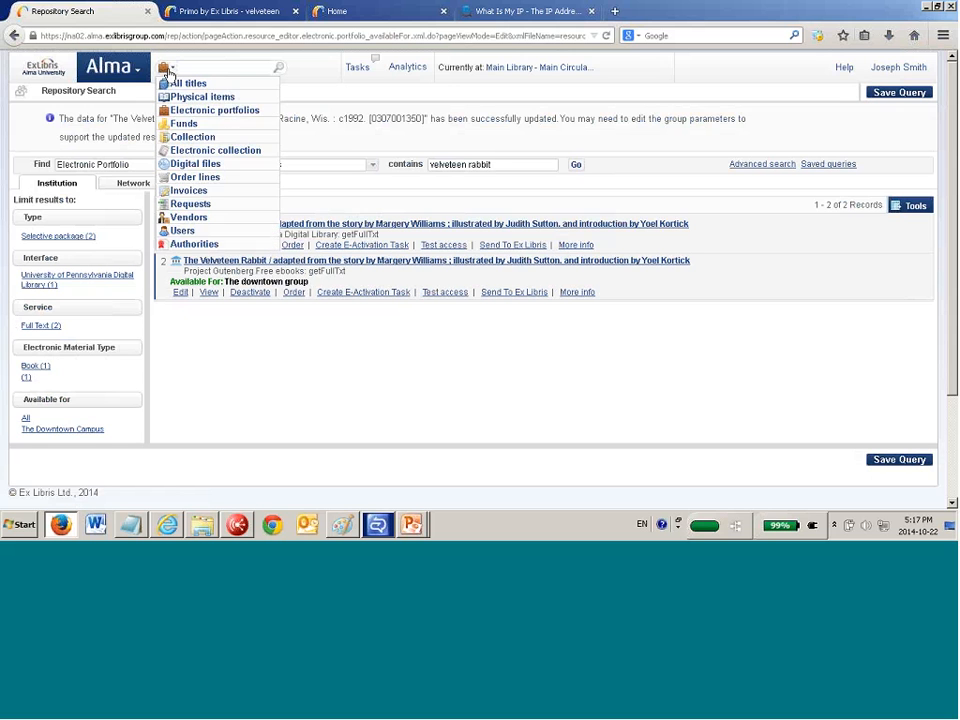
Search all titles for "velveteen" and examine the availability listed for The Velveteen Rabbit
left_click(191, 68)
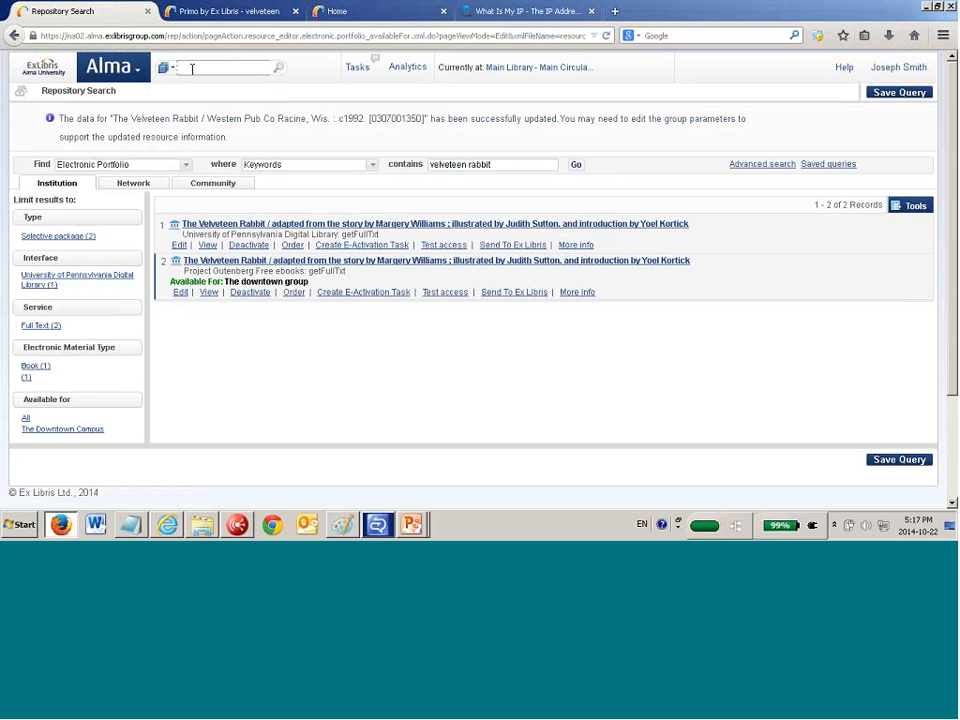
type("velveteen")
key("Return")
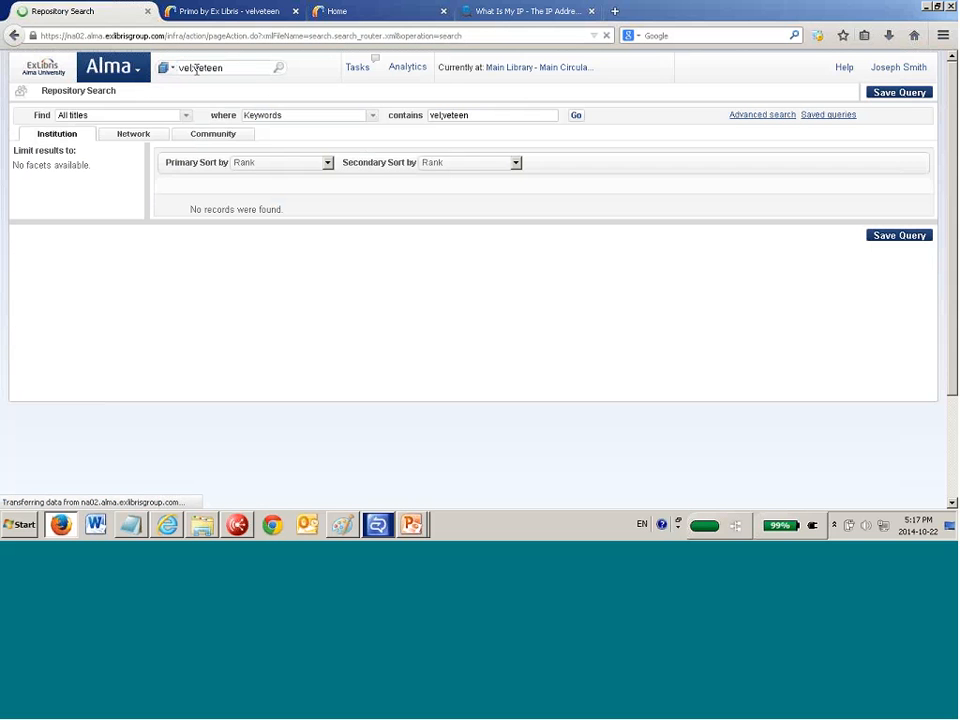
left_click(196, 69)
key("BackSpace")
key("Return")
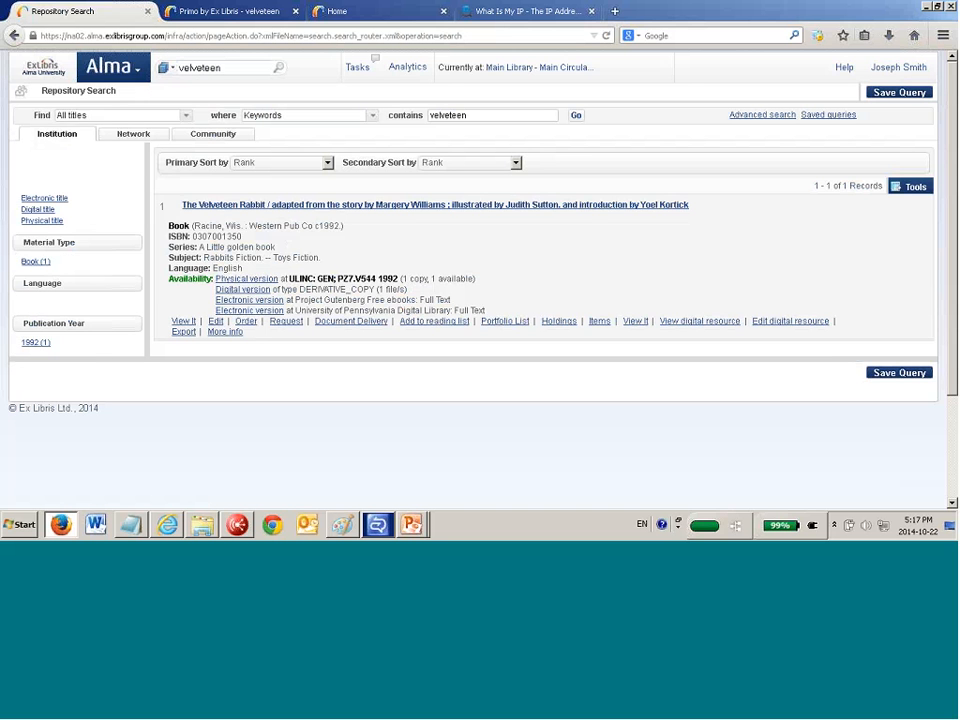
Repeat the "velveteen" search for electronic portfolios and examine which group each portfolio is available for
left_click(113, 117)
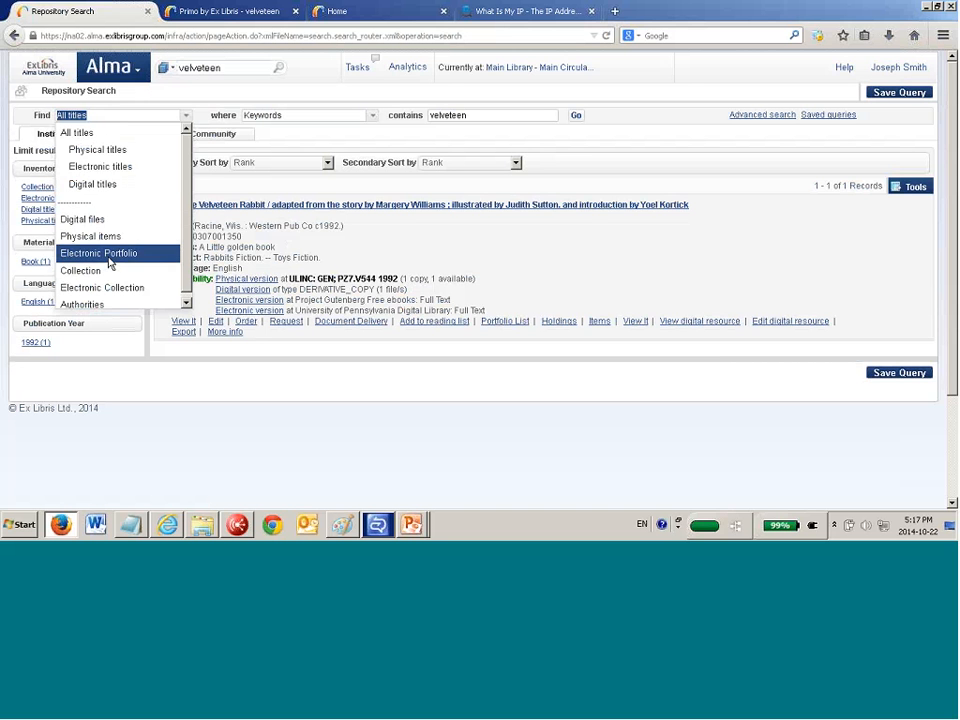
left_click(107, 253)
left_click(576, 117)
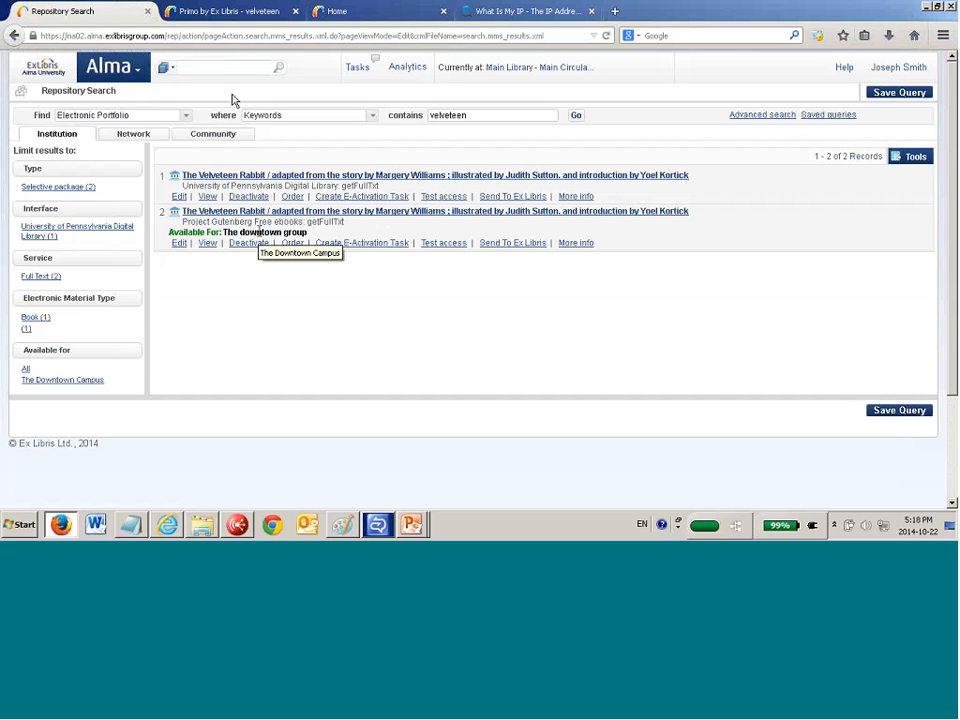
In Primo, rerun the "velveteen" search and examine the View It services, and reload the link resolver page for the same title
left_click(214, 17)
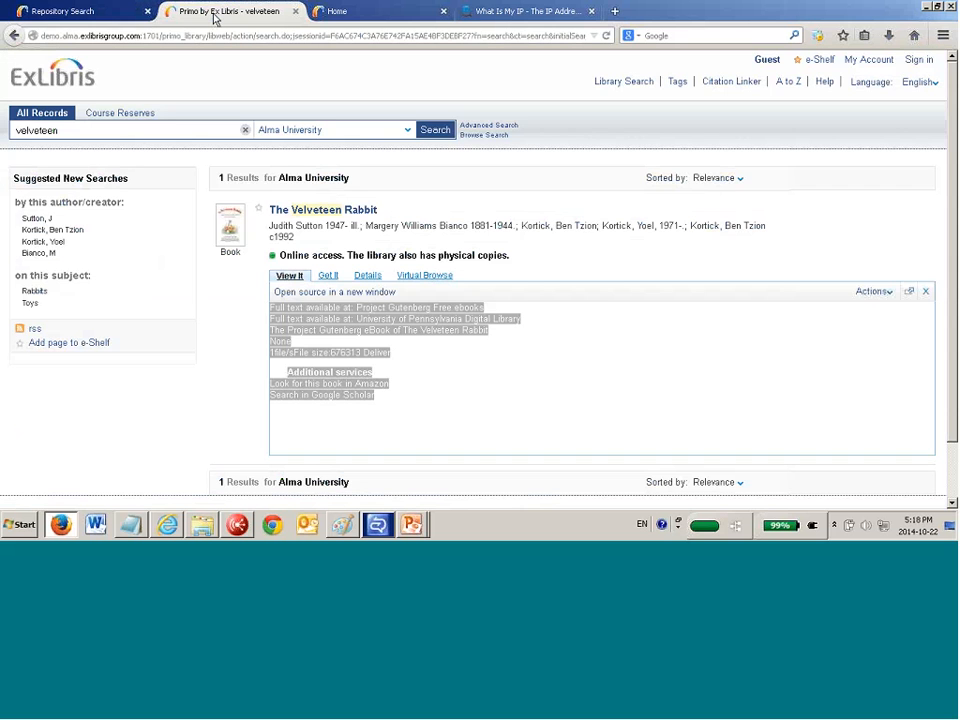
left_click(436, 132)
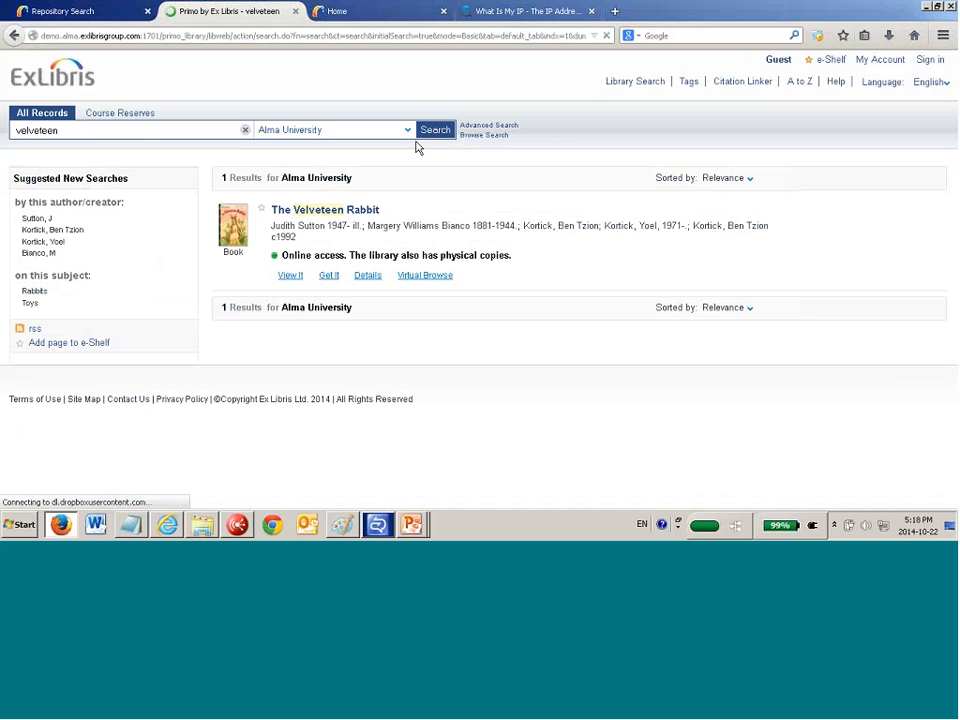
left_click(289, 277)
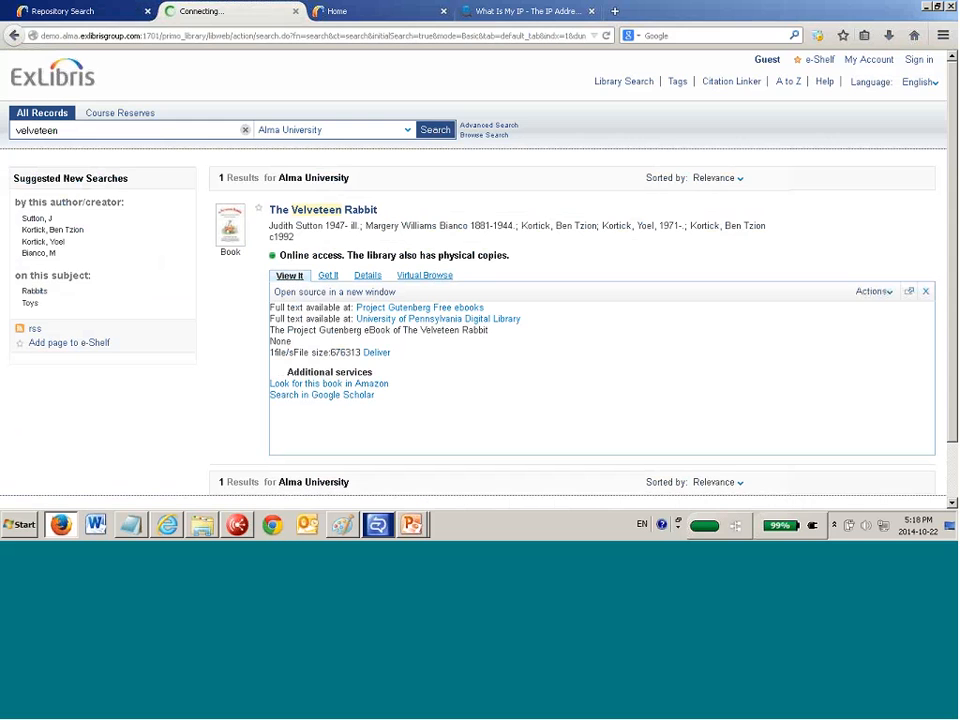
left_click(351, 17)
left_click(399, 36)
key("Return")
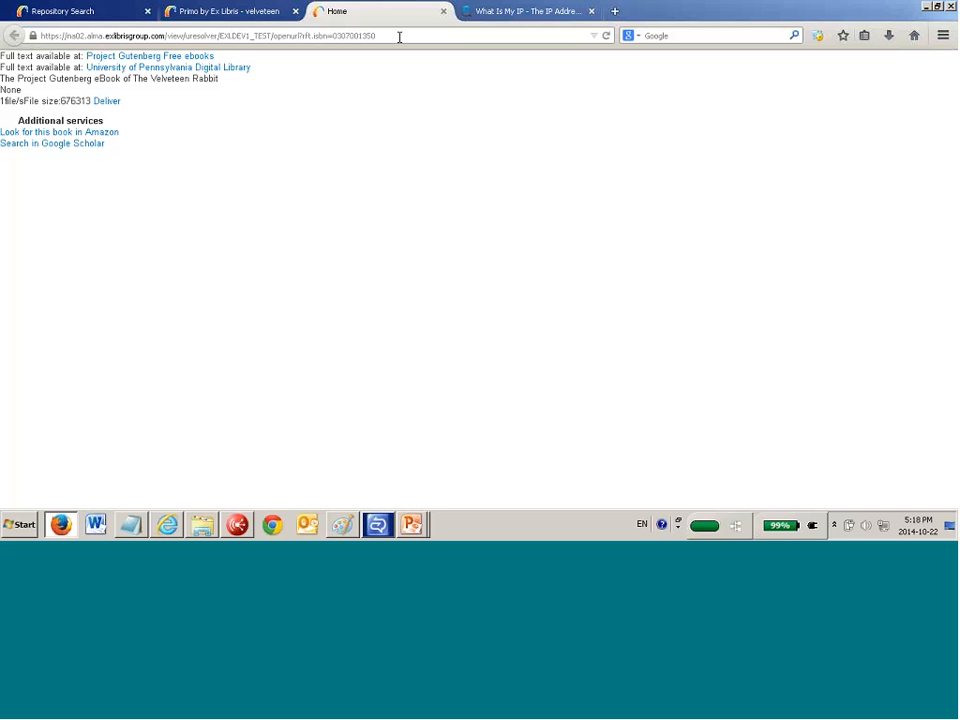
Return to the portfolio results in Alma and review the campus IP notes in Notepad
left_click(242, 12)
left_click(109, 14)
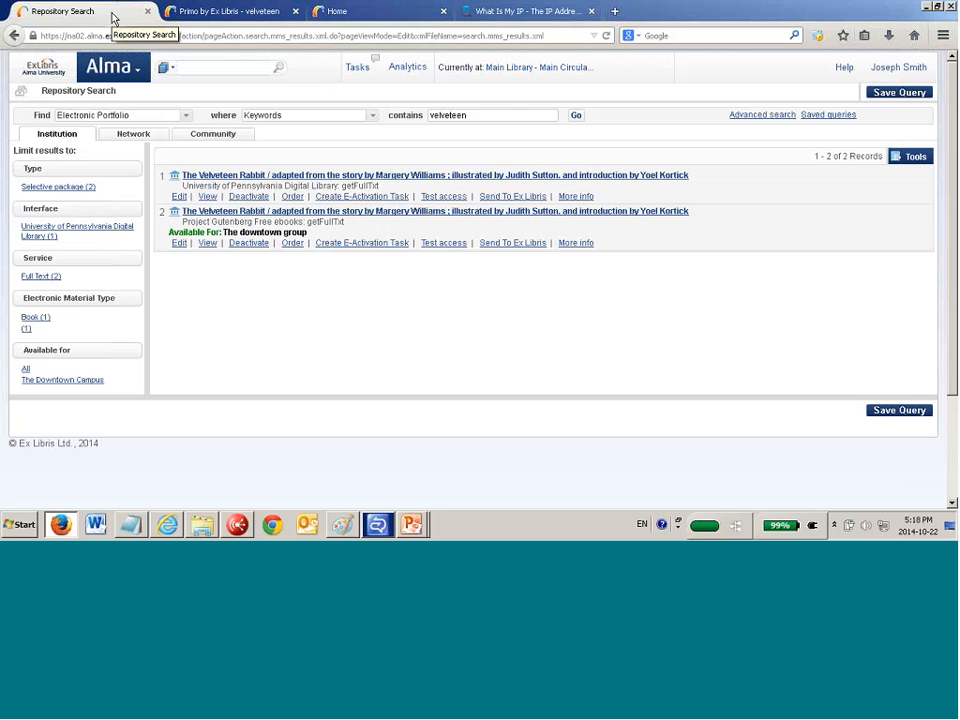
left_click(131, 524)
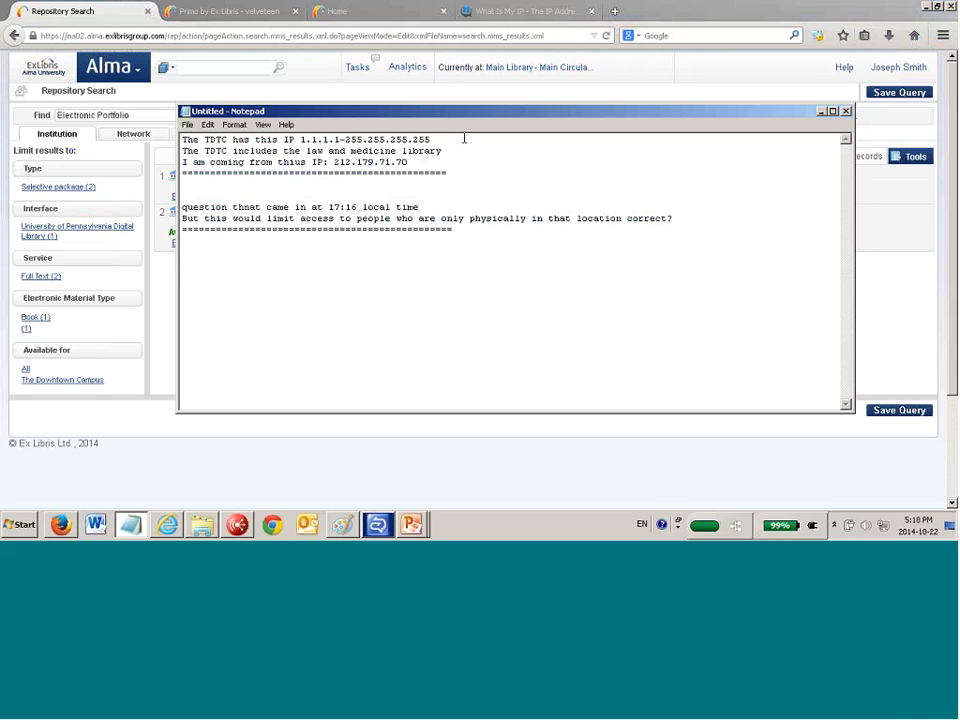
left_click(75, 58)
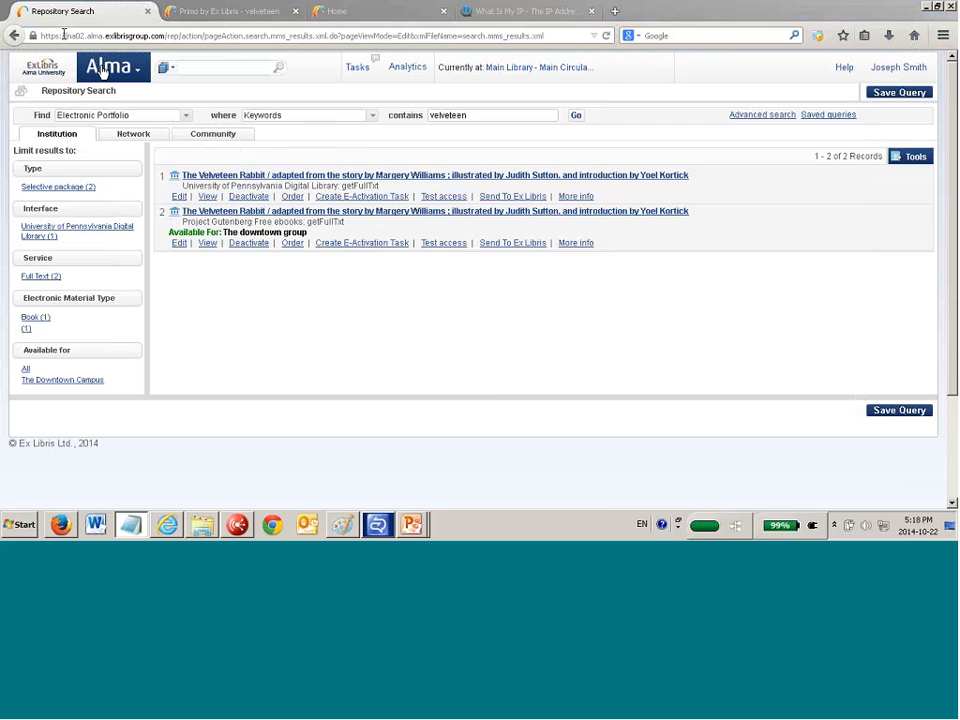
In Alma's general configuration, open The Downtown Campus for editing and display its IP definitions
left_click(100, 68)
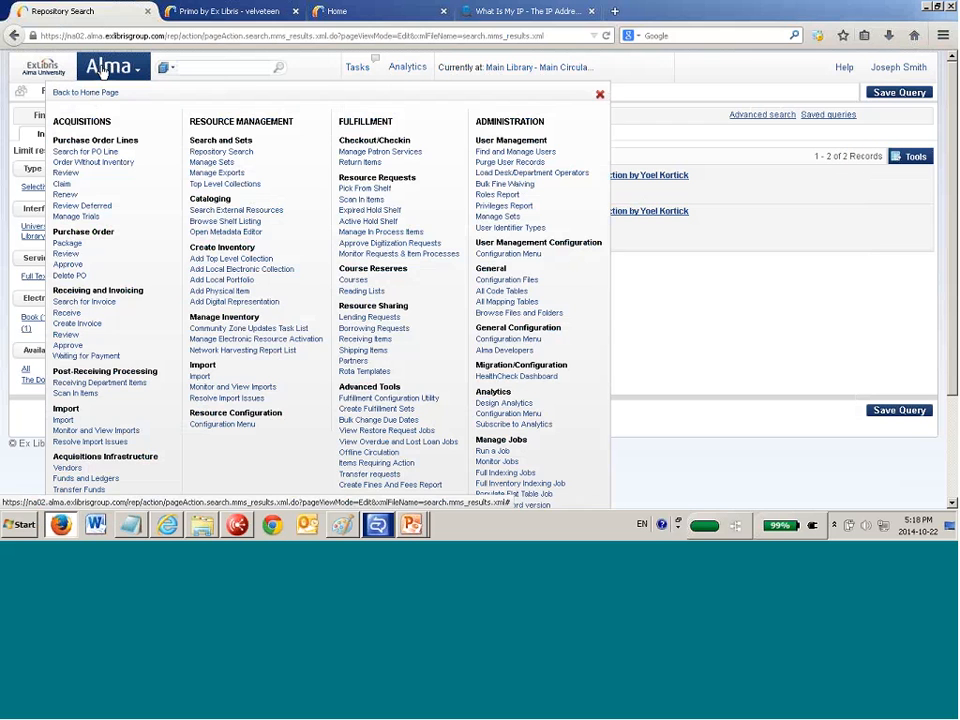
left_click(516, 341)
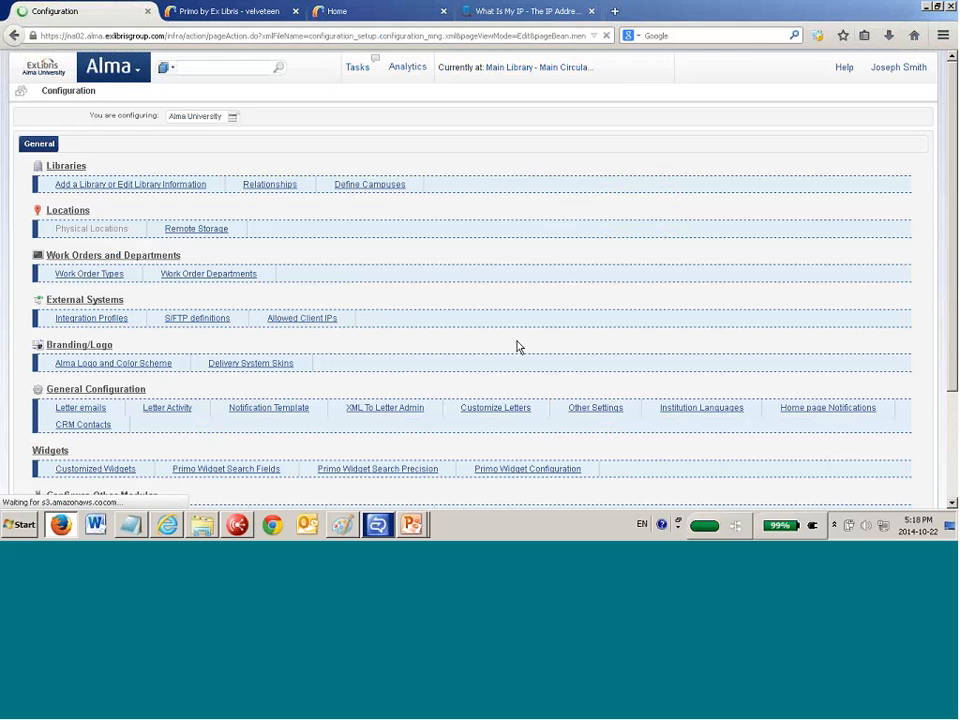
left_click(377, 187)
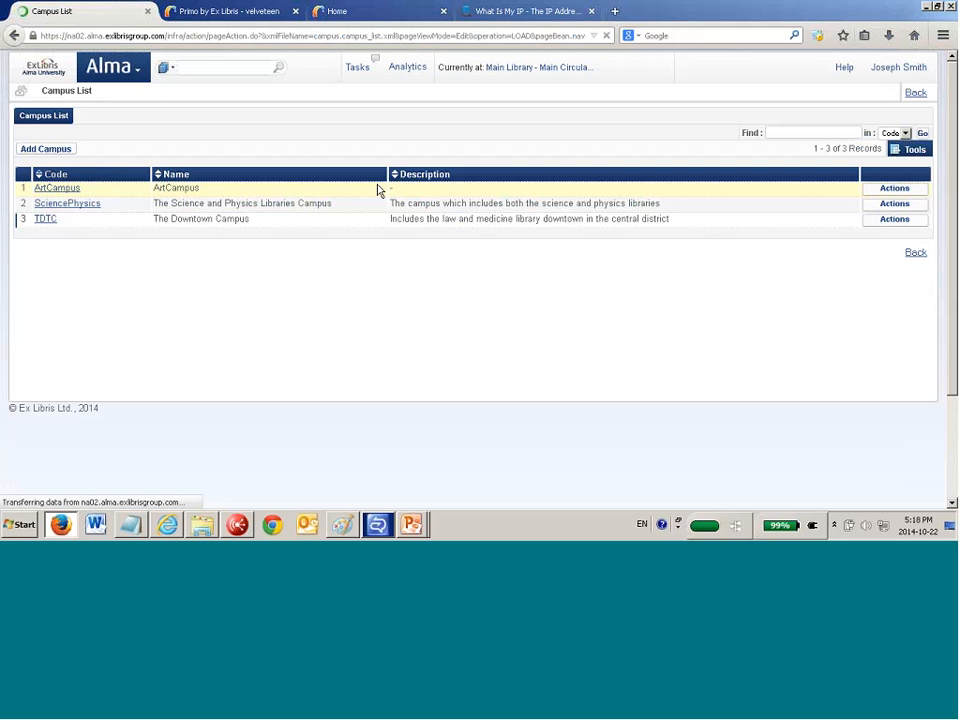
left_click(894, 219)
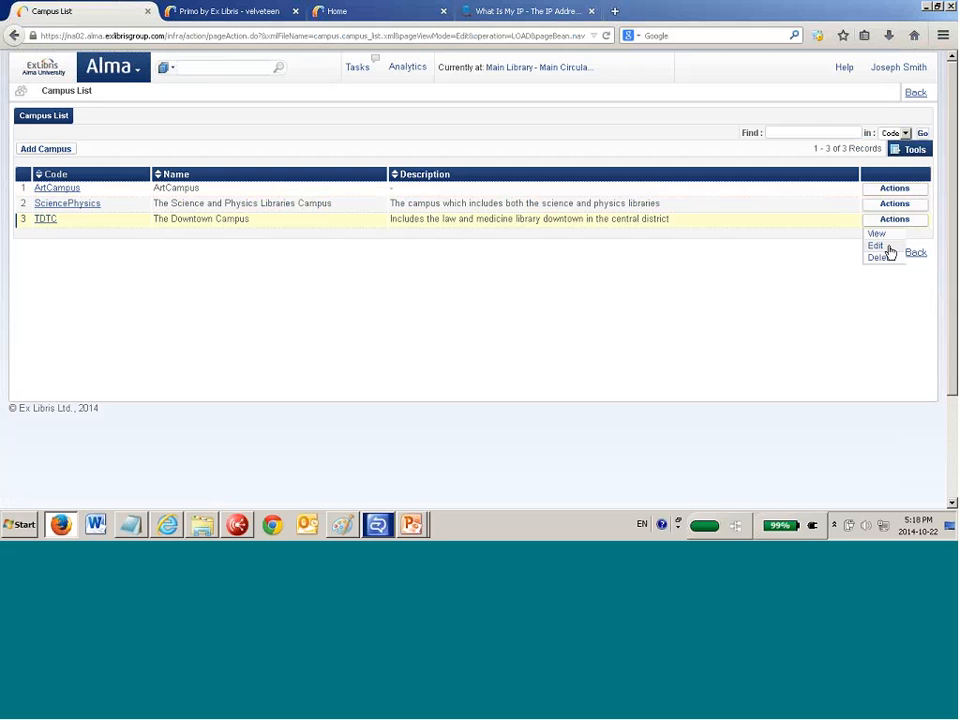
left_click(887, 247)
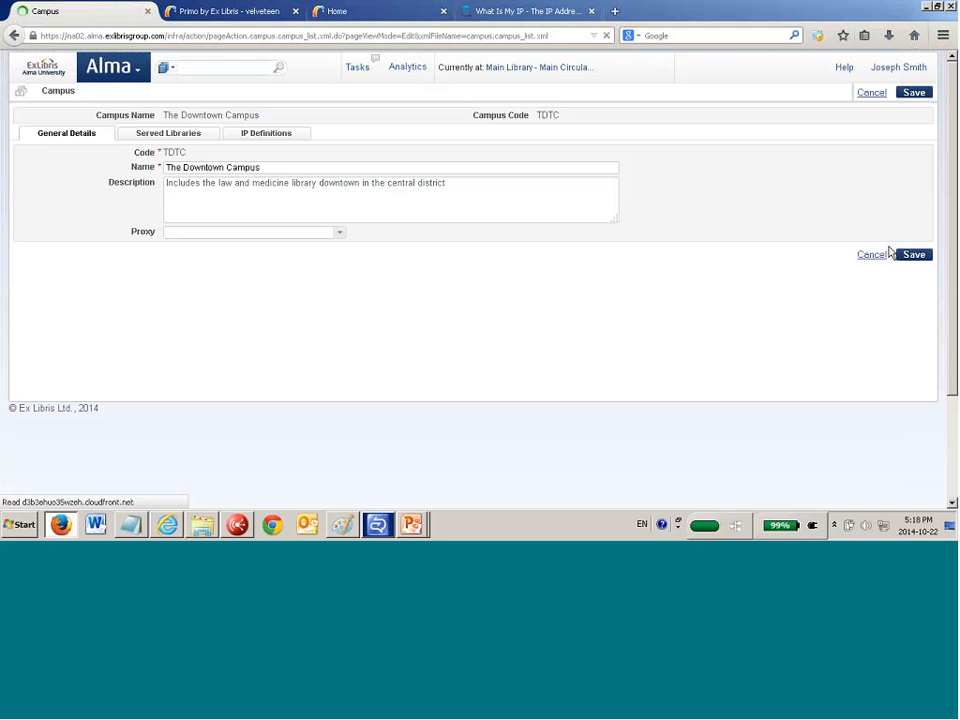
left_click(243, 138)
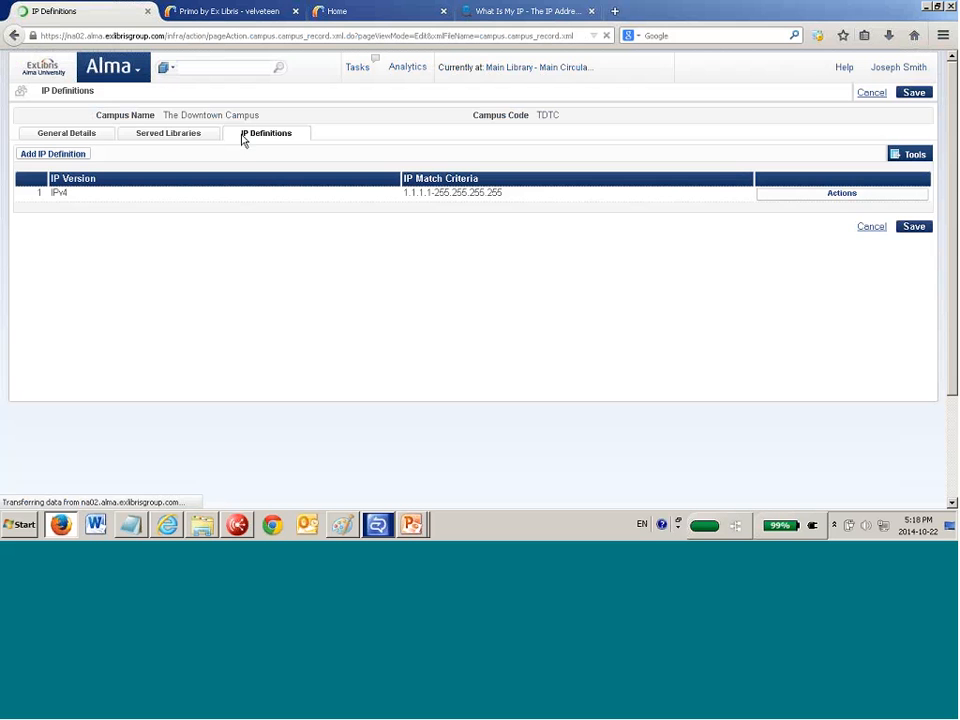
Check the current IP address on WhatIsMyIP and set the campus's IPv4 match criteria to 213.1.1.1-255.255.255.255
left_click(828, 193)
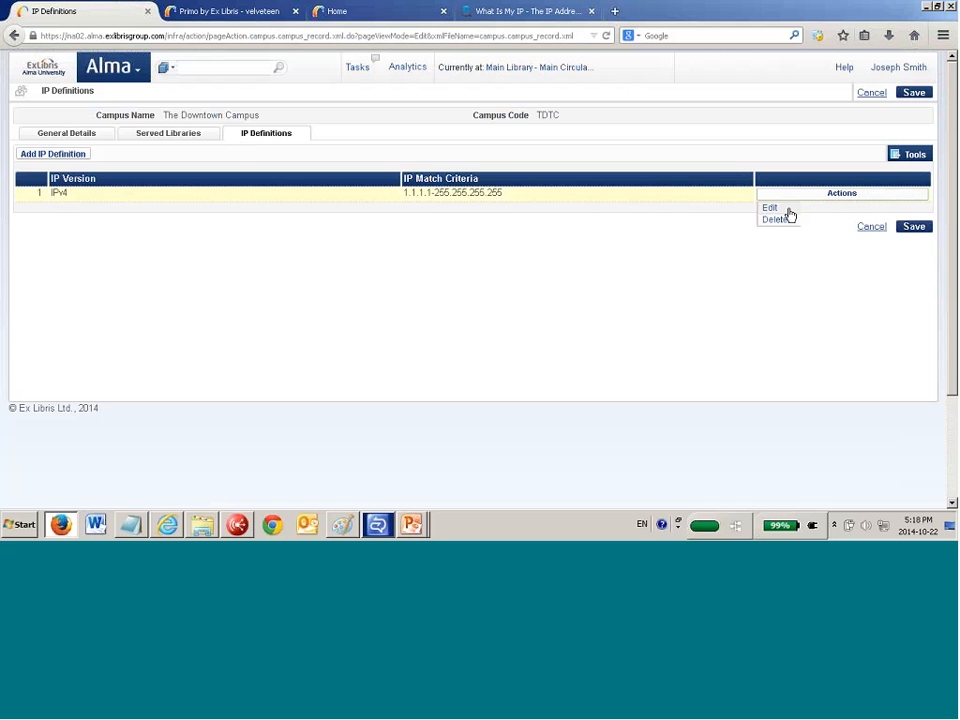
left_click(789, 210)
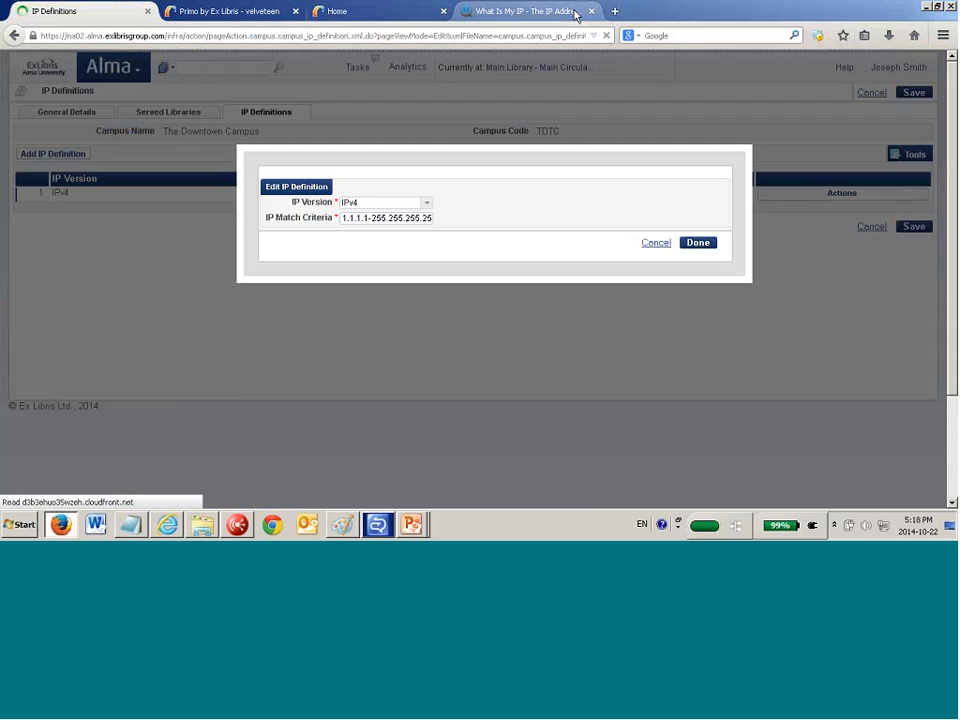
left_click(528, 11)
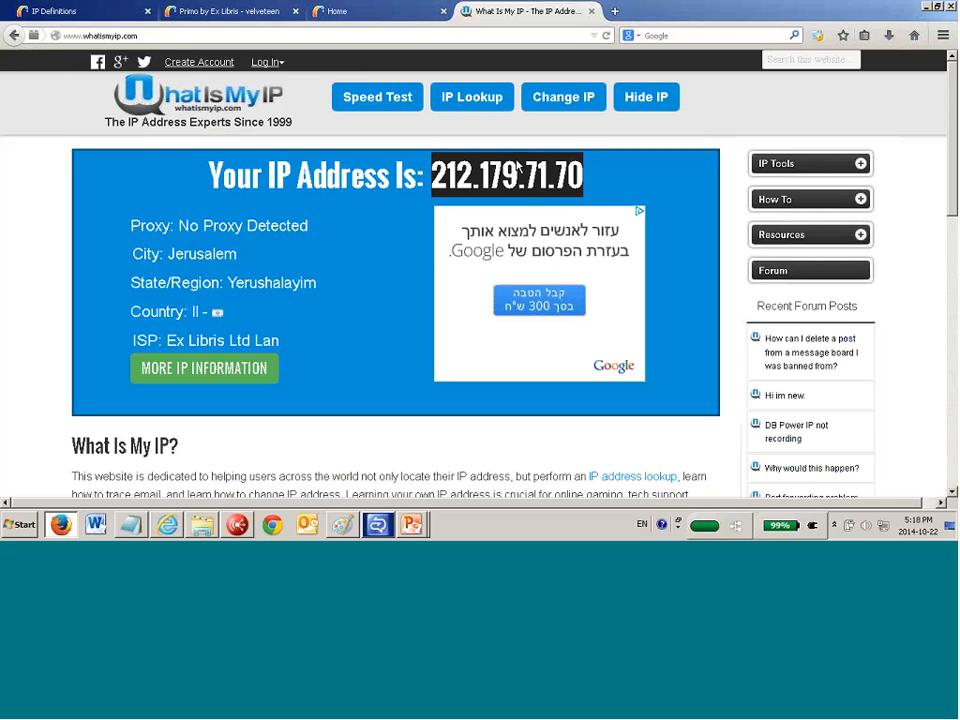
left_click(86, 14)
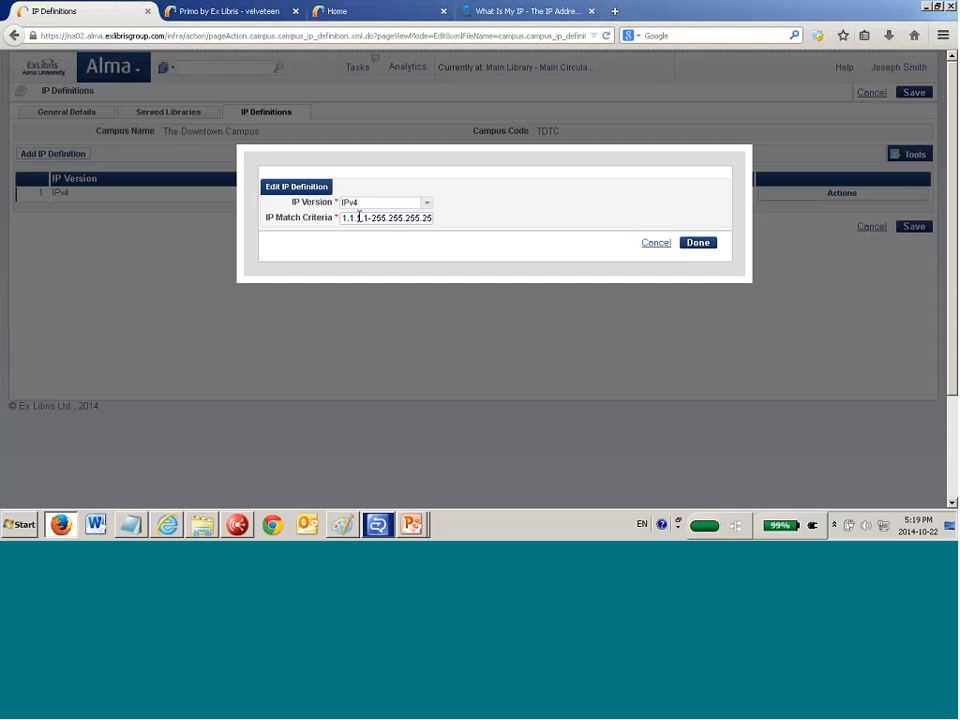
left_click_drag(348, 217, 329, 216)
type("2")
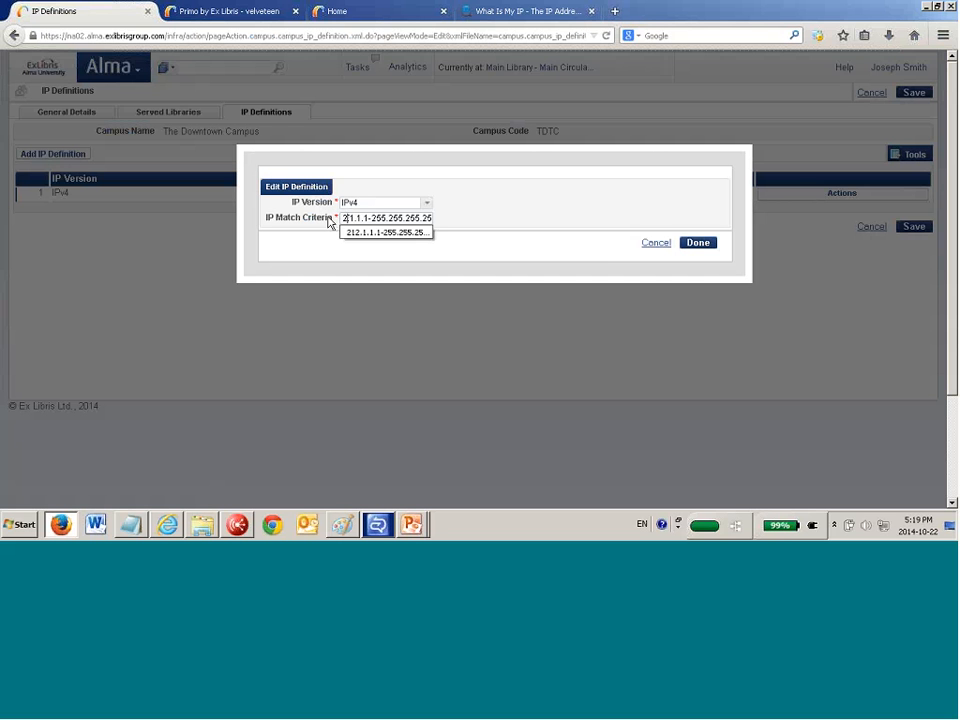
type("13")
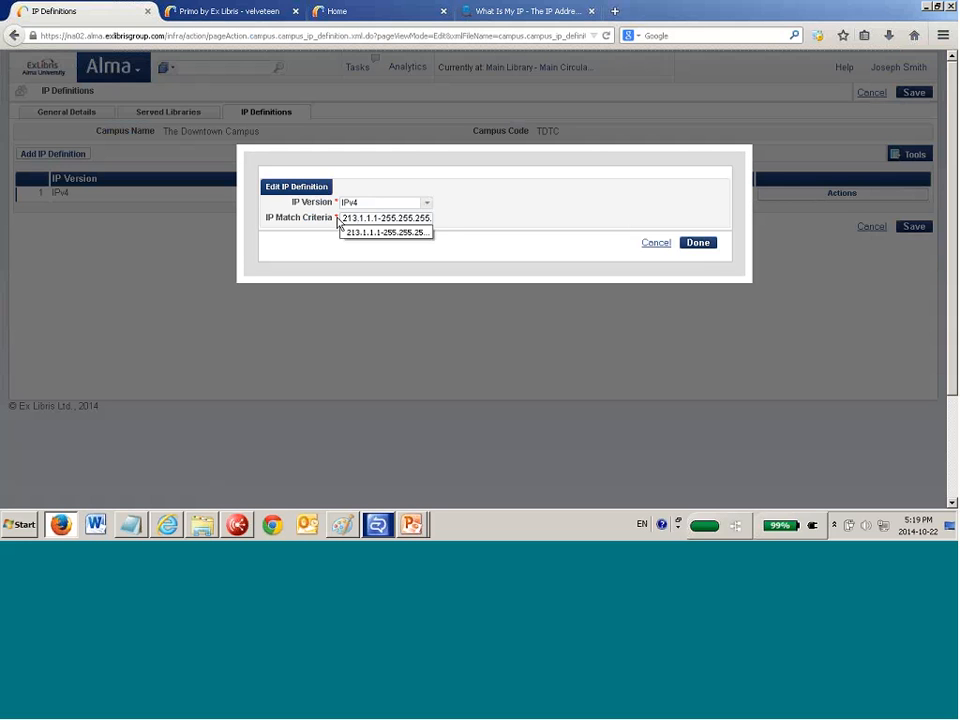
double_click(348, 218)
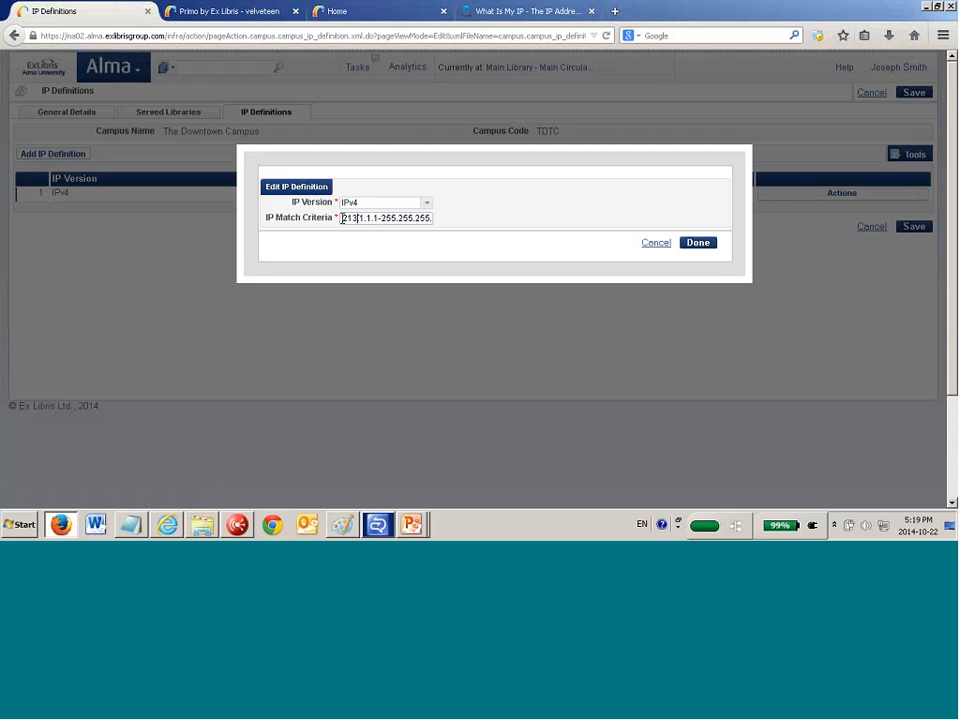
left_click_drag(354, 218, 469, 218)
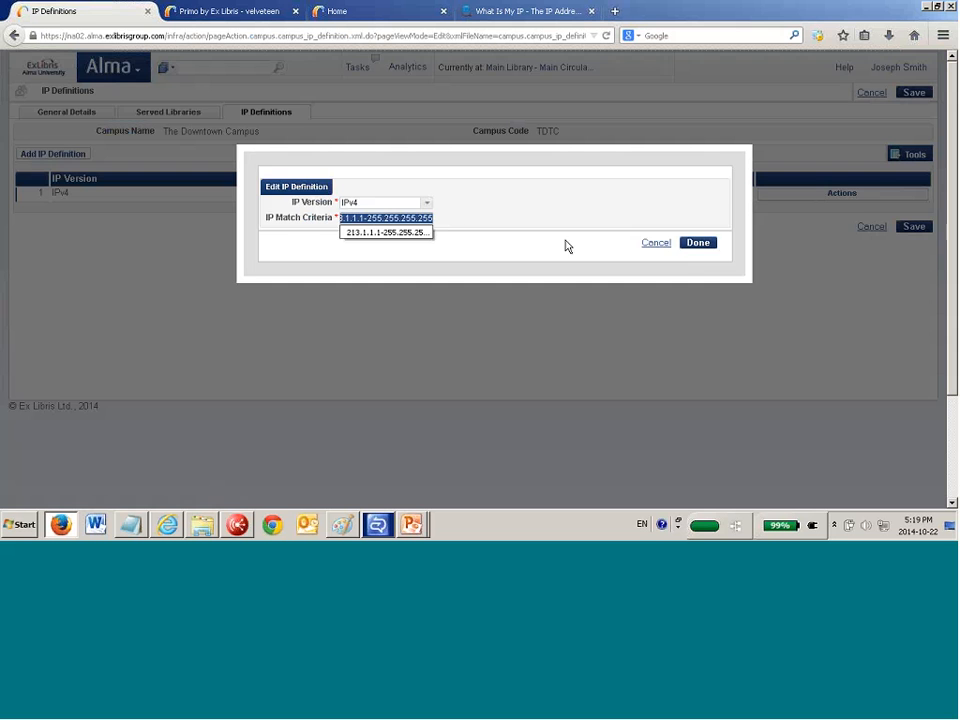
left_click(695, 245)
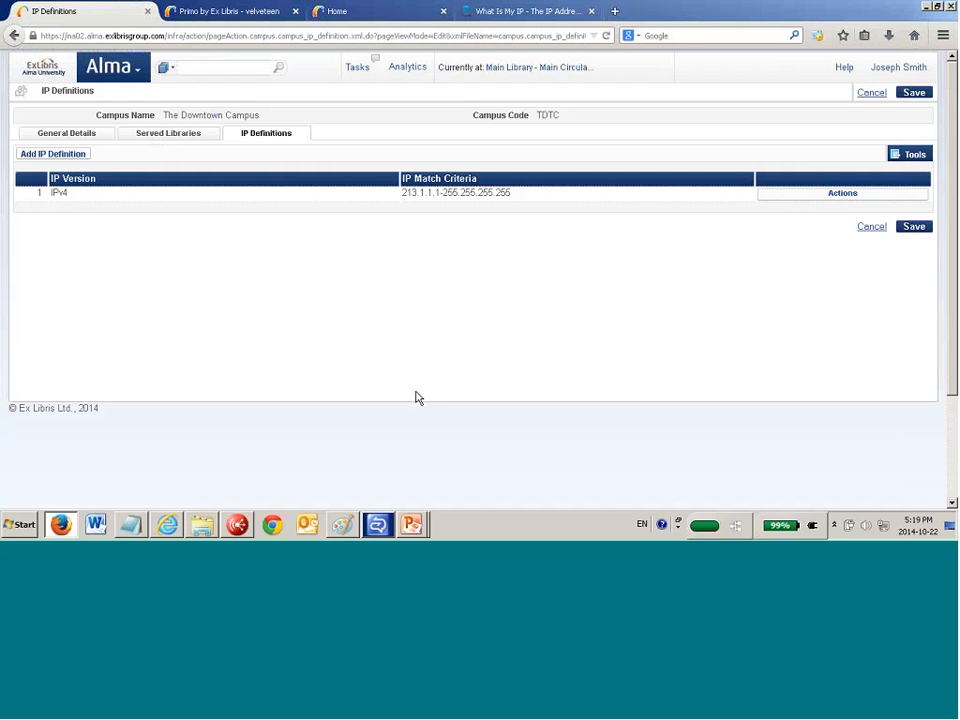
Below the last divider in the Notepad notes, record being a guest with the campus IP now 213.1.1.1-255.255.255.255
left_click(130, 524)
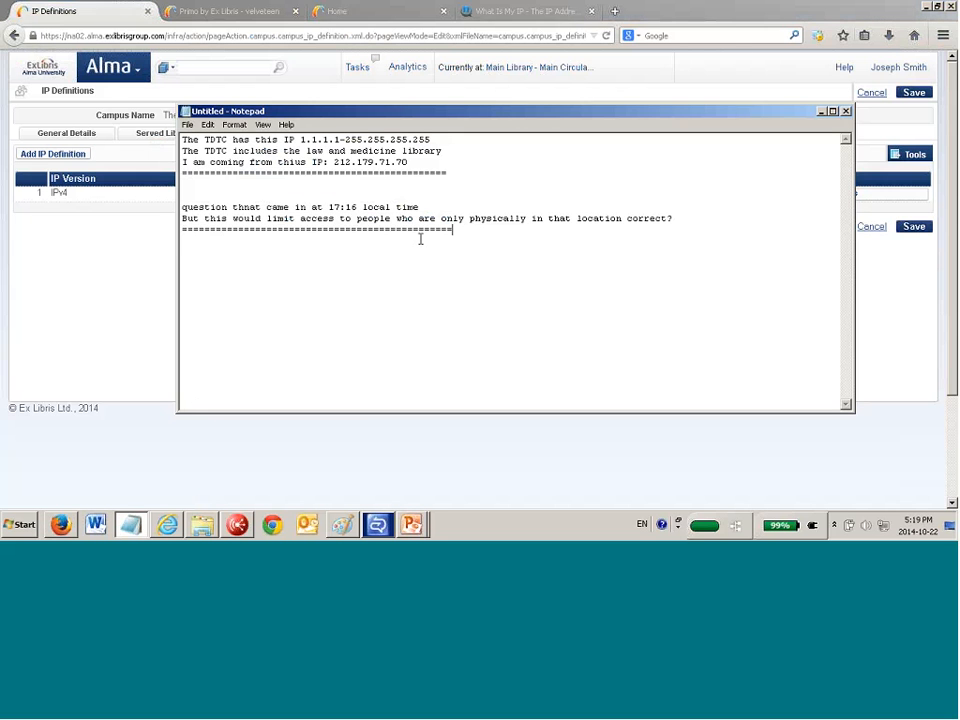
key("Return")
key("Return")
type("I am guest a")
key("Caps_Lock")
type("NBD NOW TYHE")
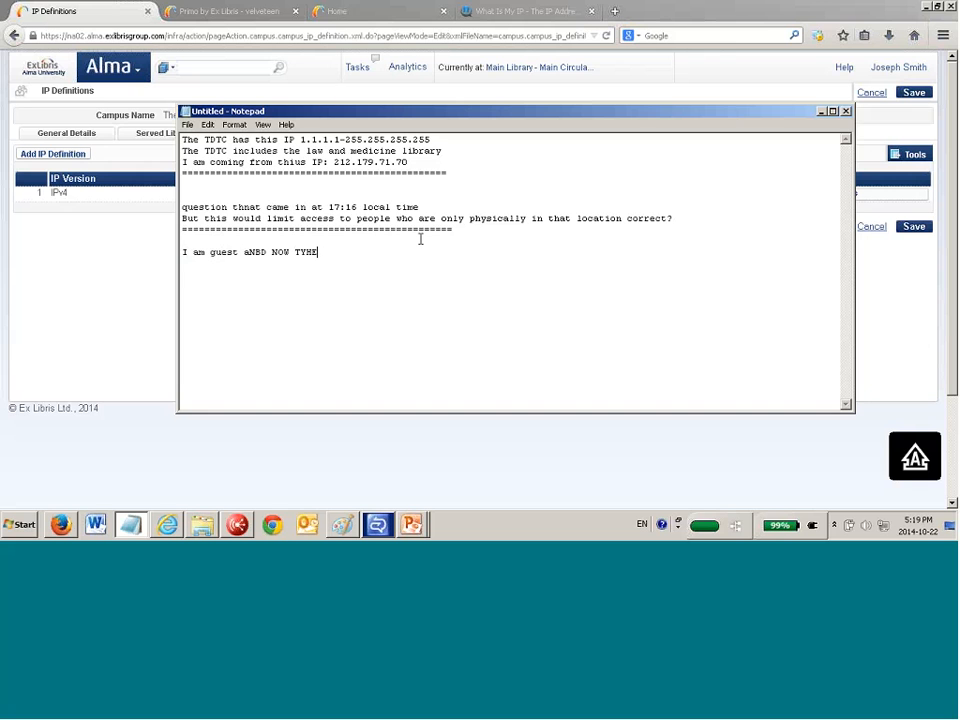
key("Caps_Lock")
type("campuys is IP 213.1.1.1-255.255.255.255")
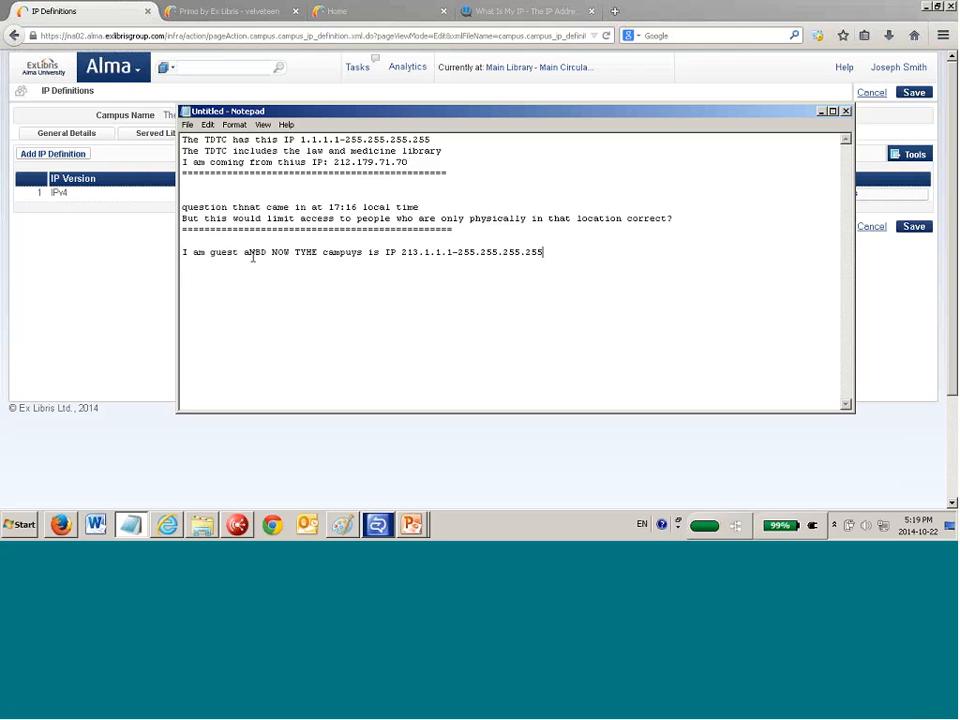
Correct the typos in "aNBD" and "TYHE" in the new note and add a divider line of equals signs below it
left_click_drag(259, 252, 267, 252)
key("BackSpace")
left_click(301, 253)
key("BackSpace")
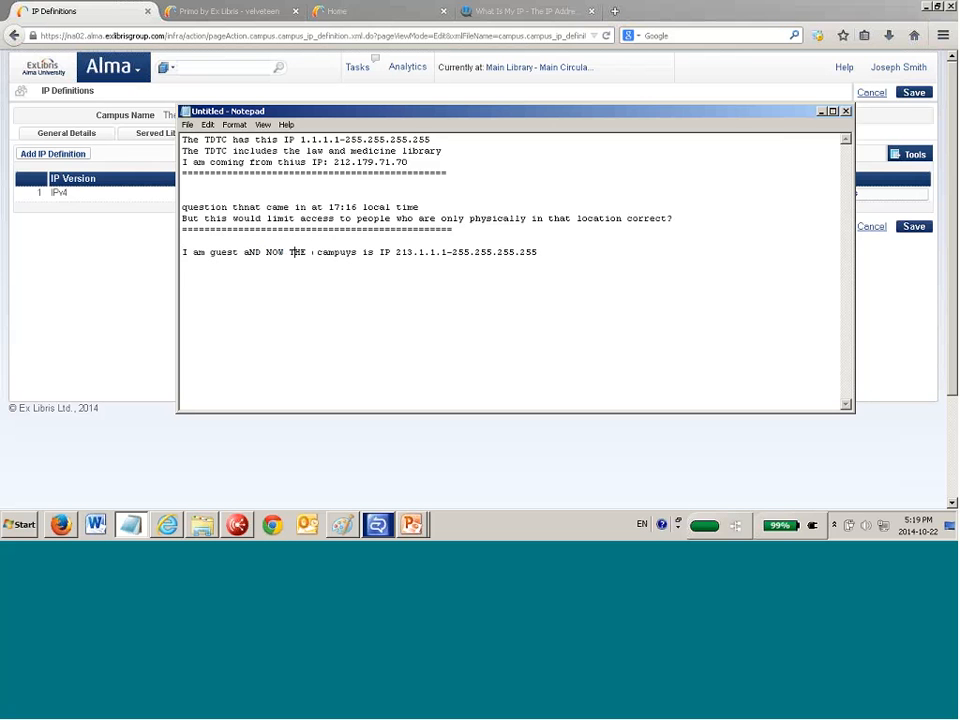
left_click(567, 249)
key("Return")
key("Return")
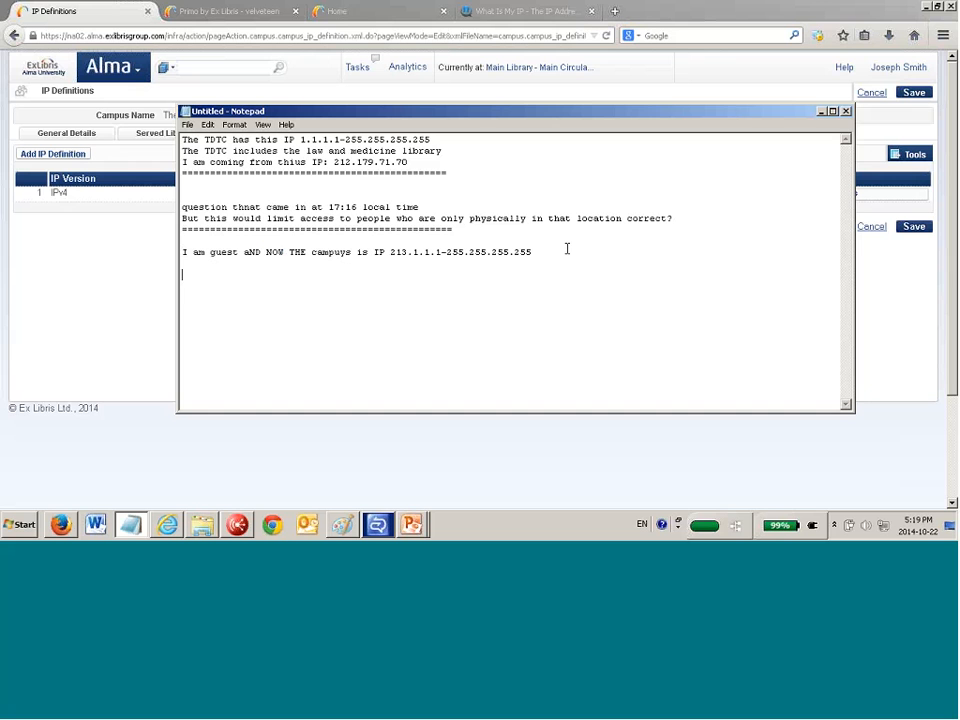
type("===================================")
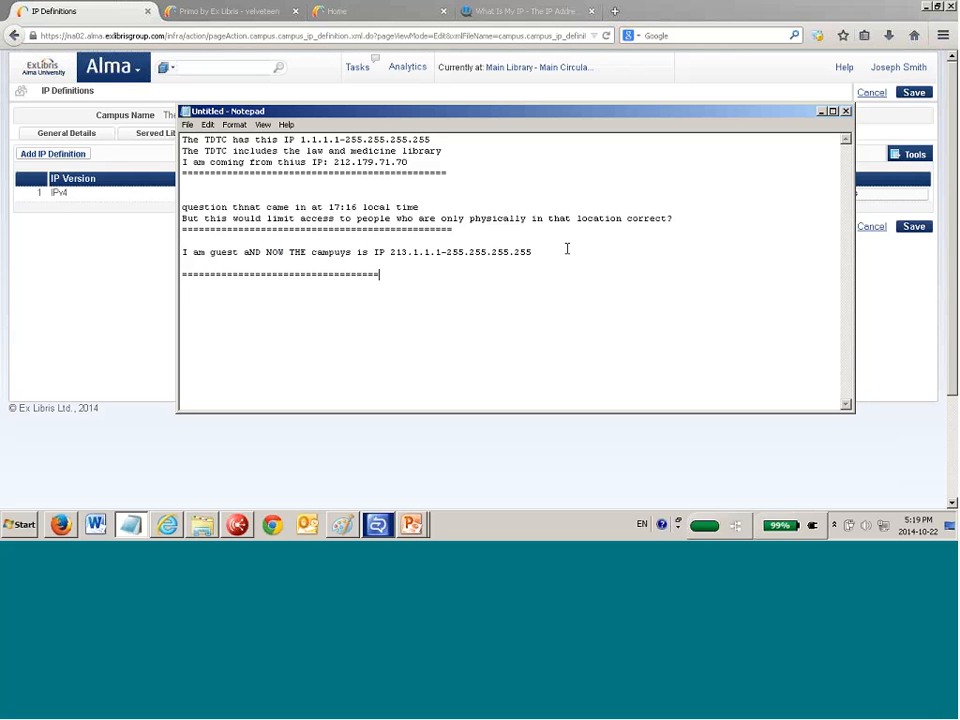
type("==============")
Highlight the question about physical location in the notes, and save The Downtown Campus's IP definitions in Alma
left_click_drag(187, 218, 689, 218)
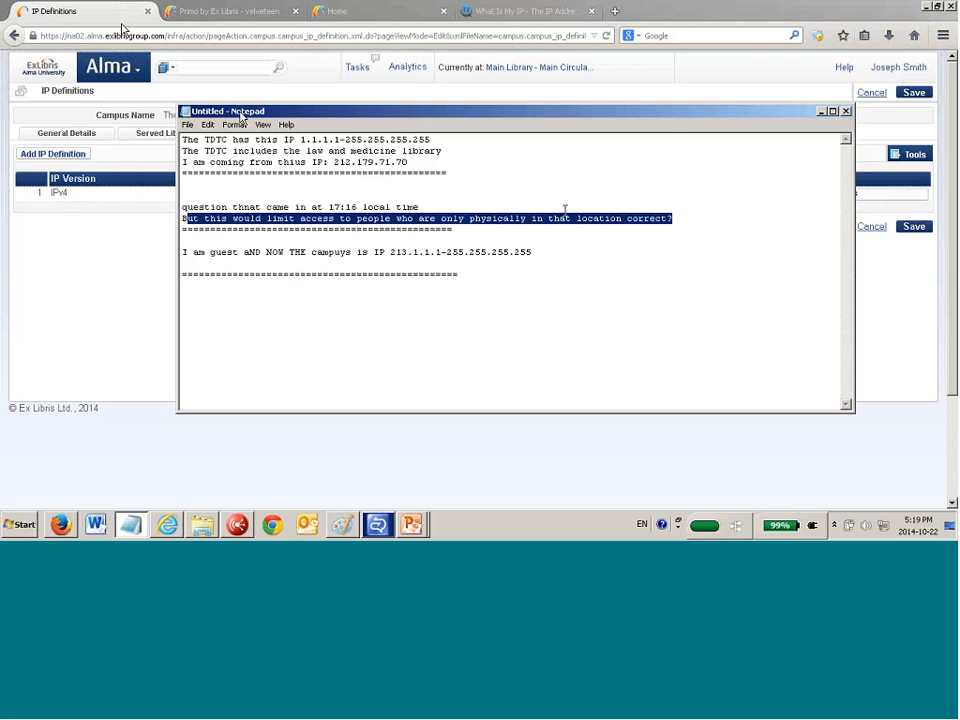
left_click(96, 16)
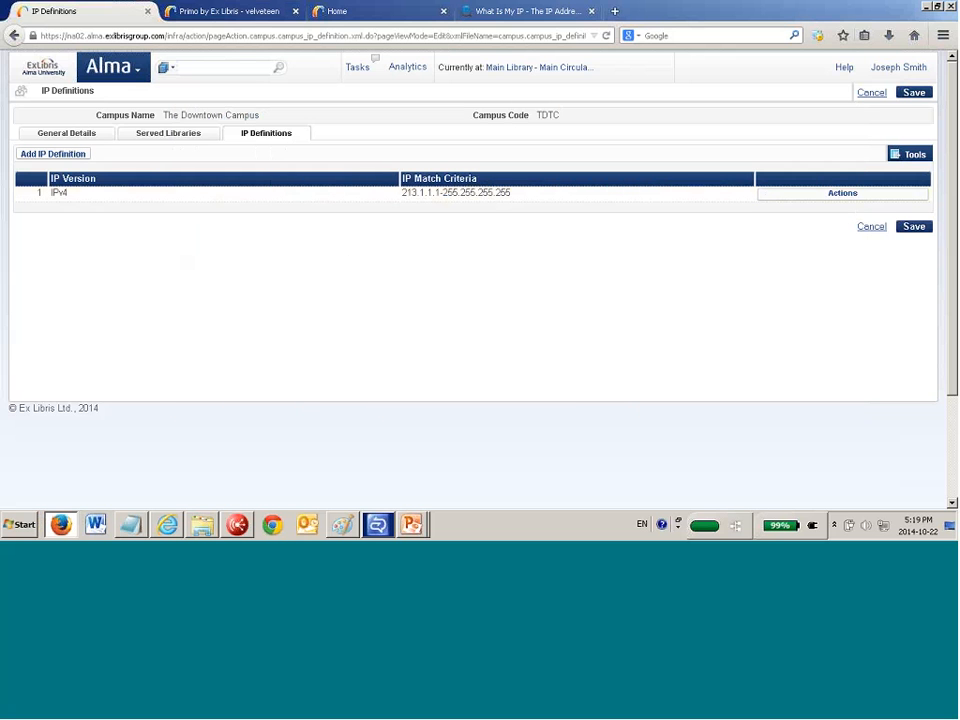
left_click(912, 227)
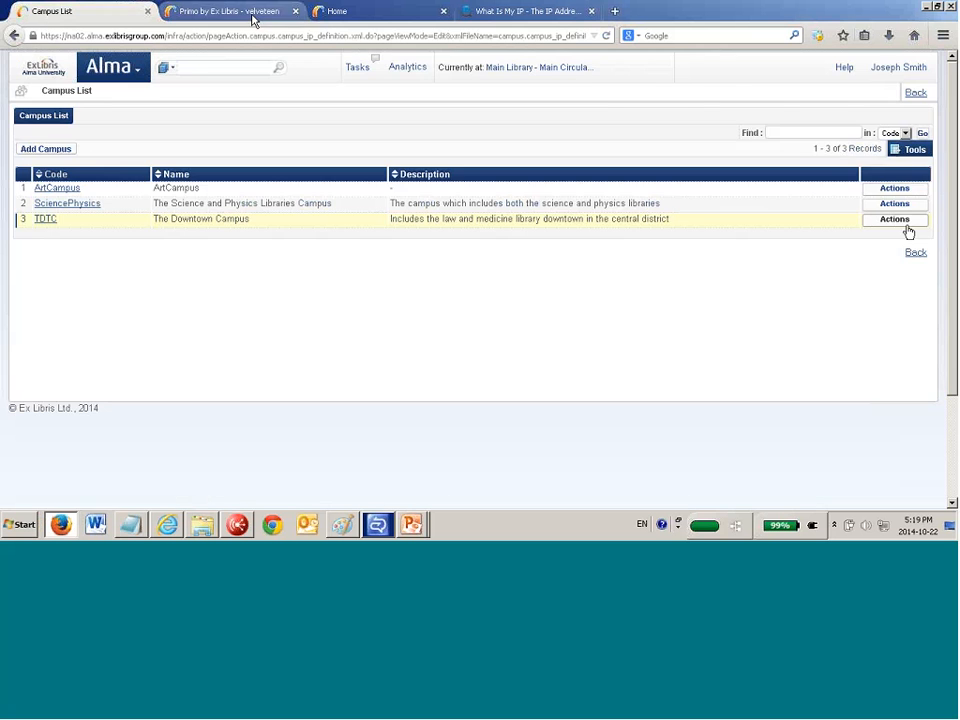
Rerun the "velveteen" search in Primo and show The Velveteen Rabbit's View It services, and reload the ISBN link resolver page
left_click(250, 14)
left_click(435, 131)
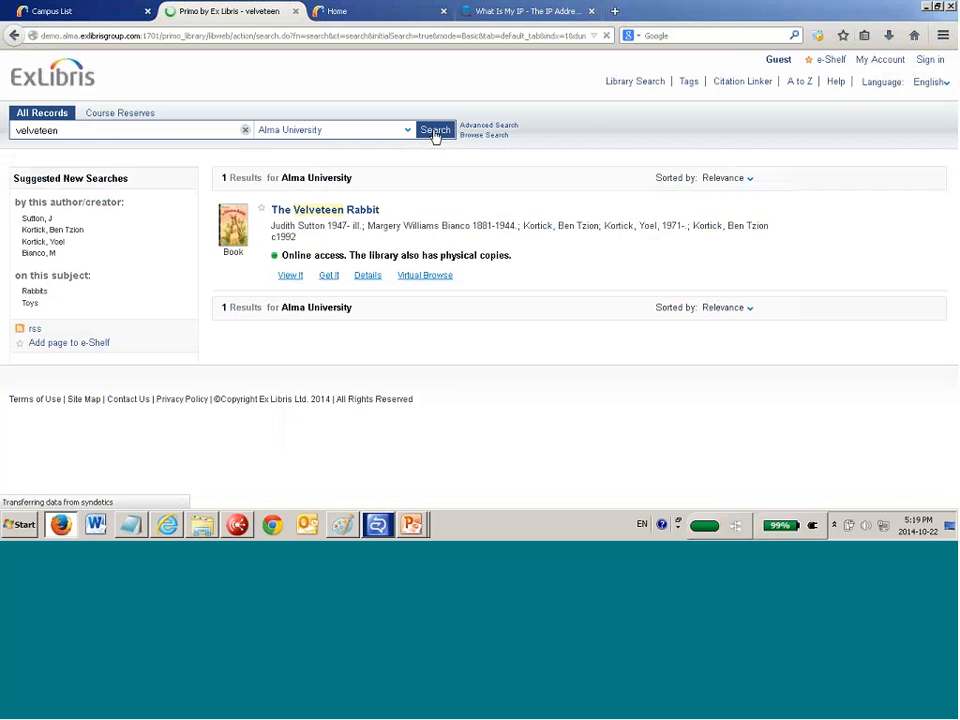
left_click(290, 279)
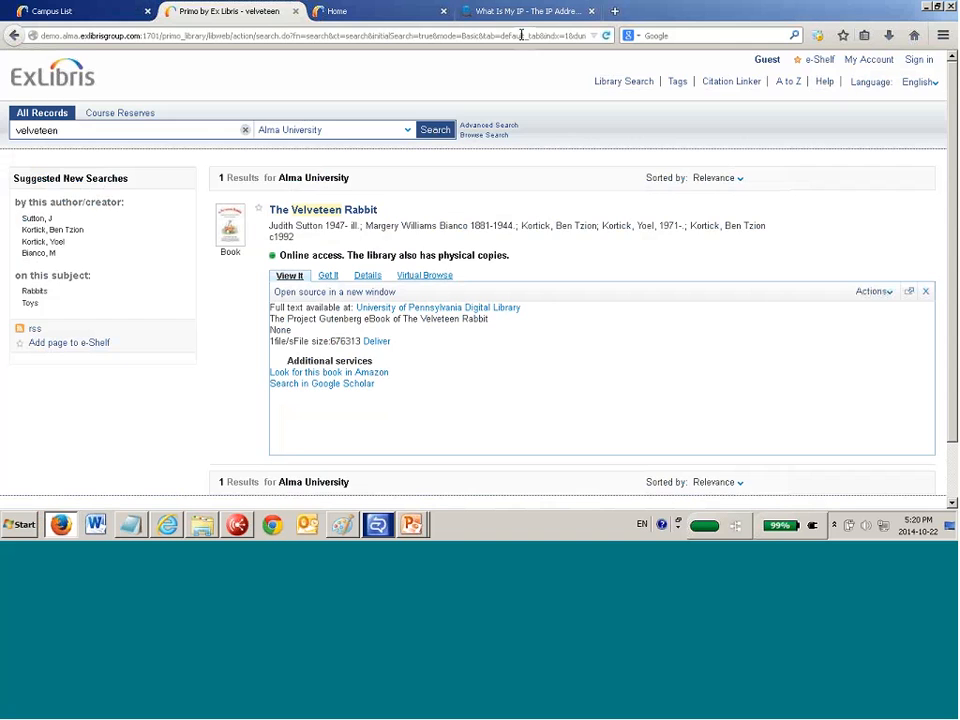
left_click(388, 14)
left_click(403, 37)
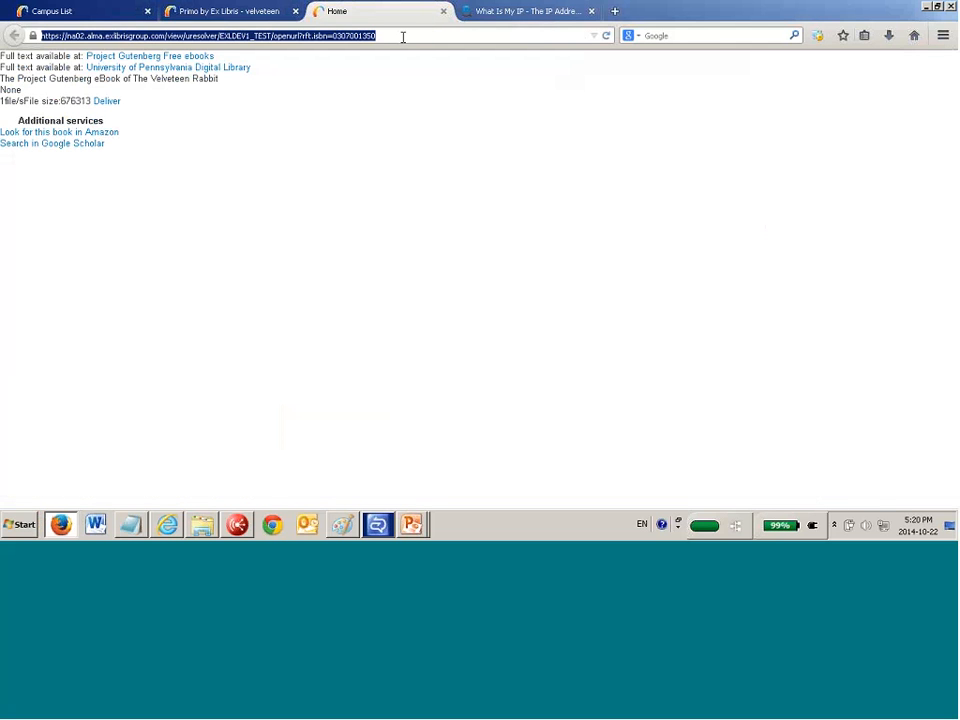
key("Return")
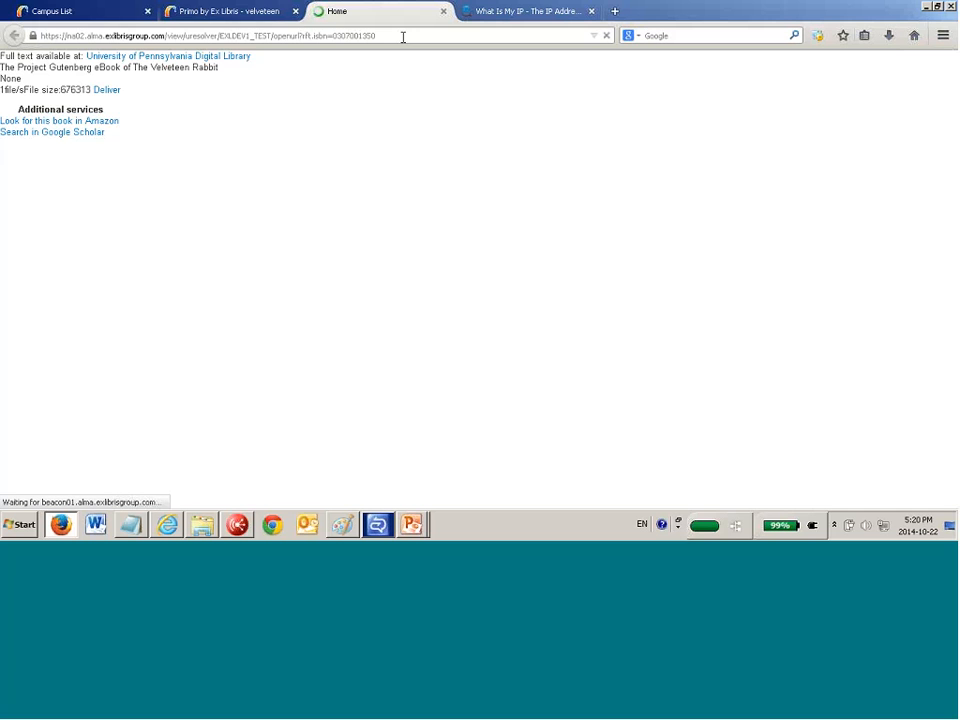
Add the campus code "-TDTC" after "openurl" in the resolver address, load the link, and highlight the code
left_click(300, 36)
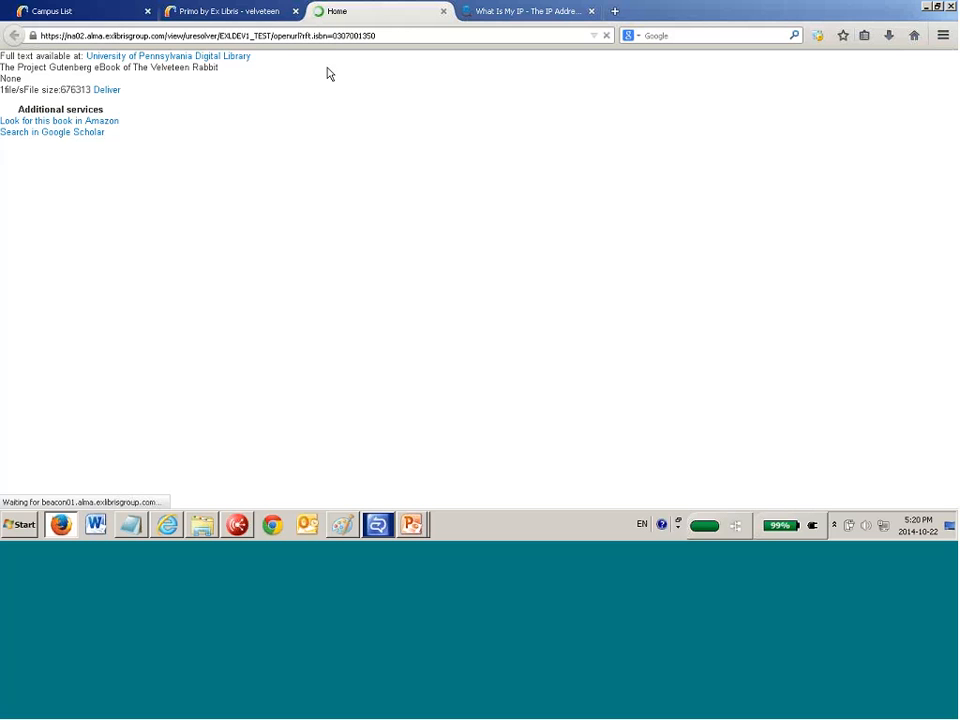
type("-T")
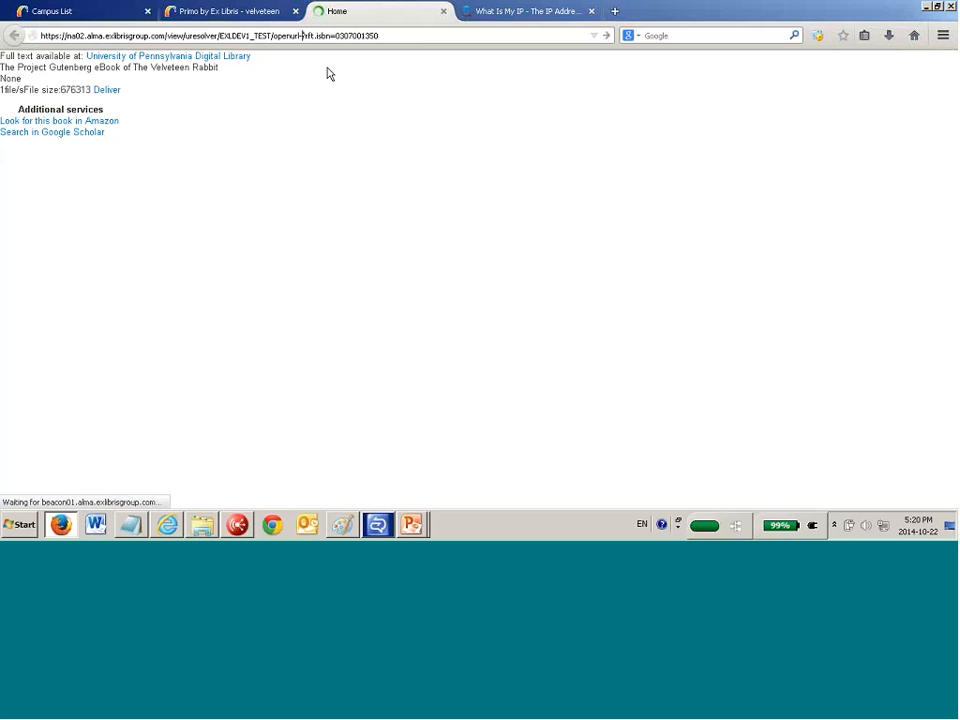
type("DTC")
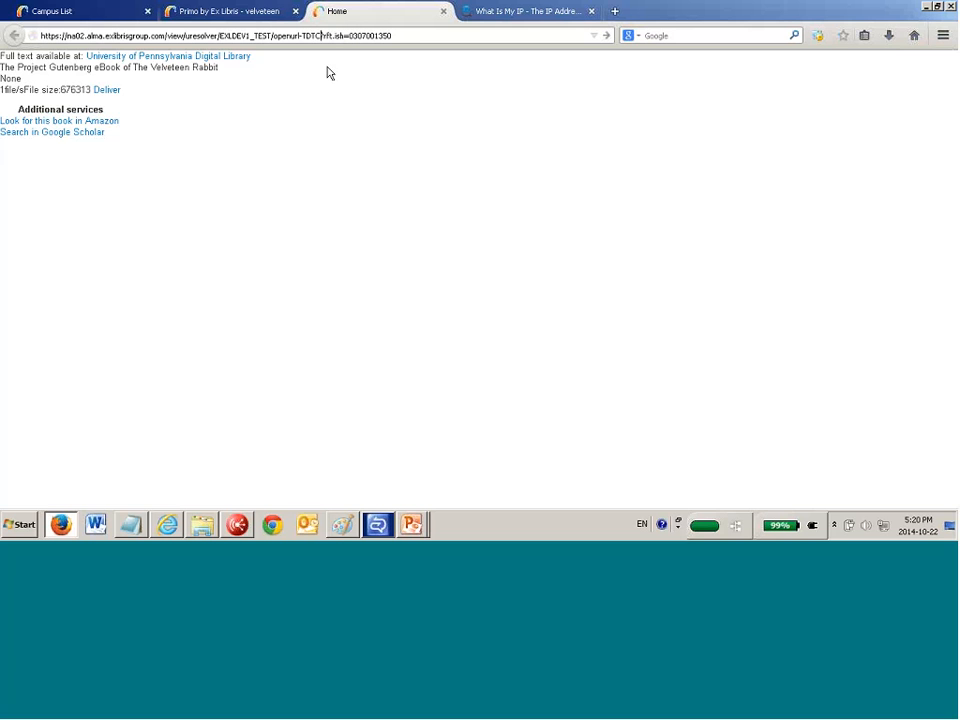
key("Return")
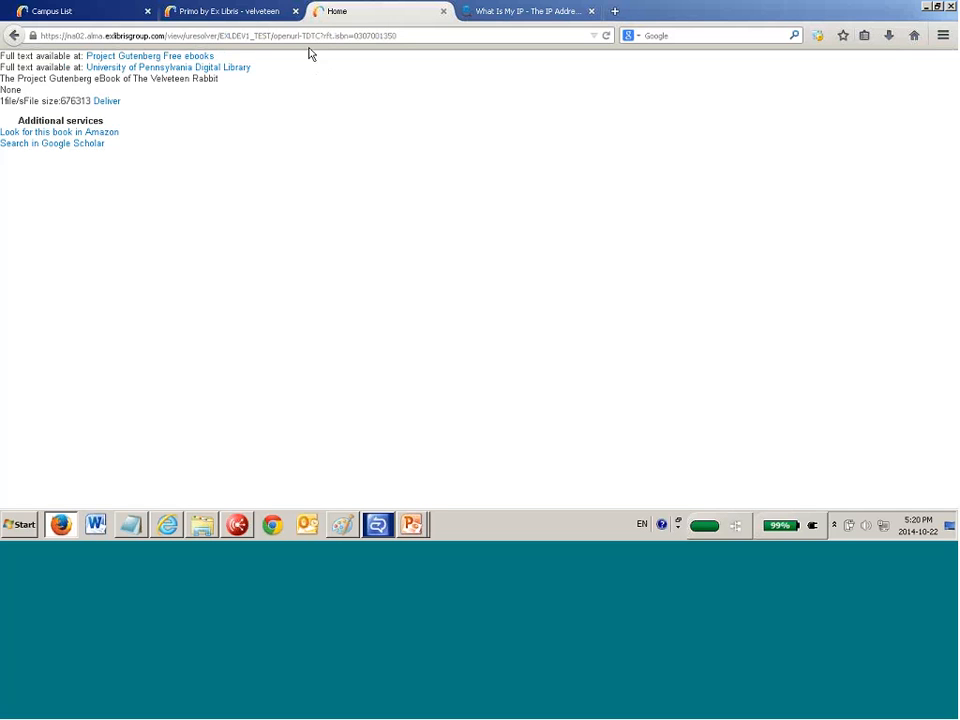
left_click(304, 35)
left_click(304, 35)
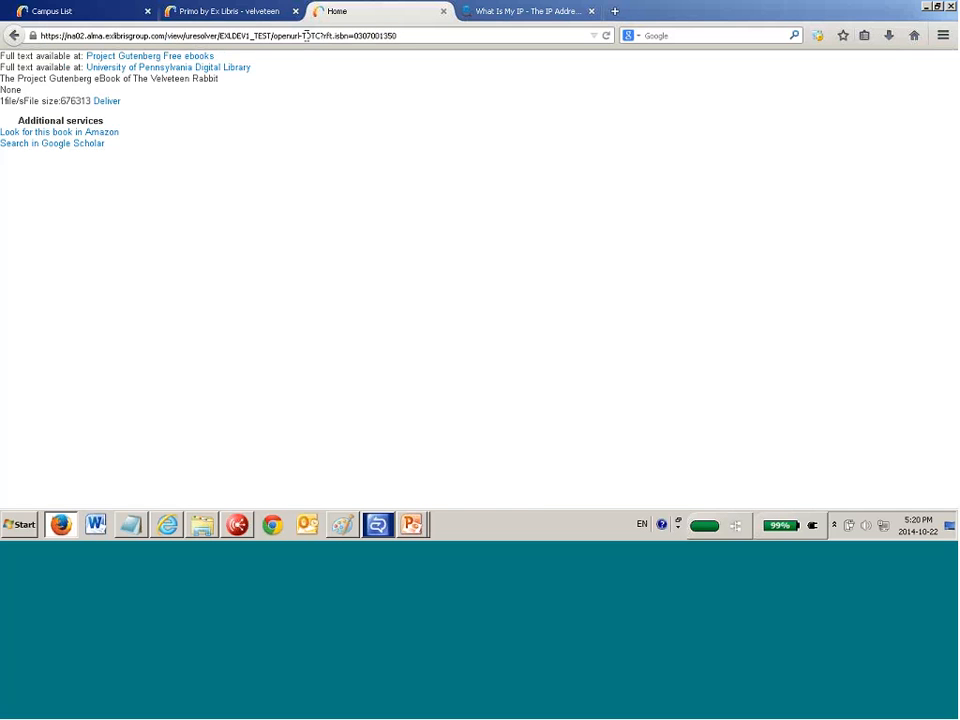
left_click_drag(304, 35, 322, 36)
Switch to the ask_the_expert_Managing_Group_Settings_for_E-Resources.pptx presentation and review slide 6's question on defining the campus from outside Primo
left_click(412, 524)
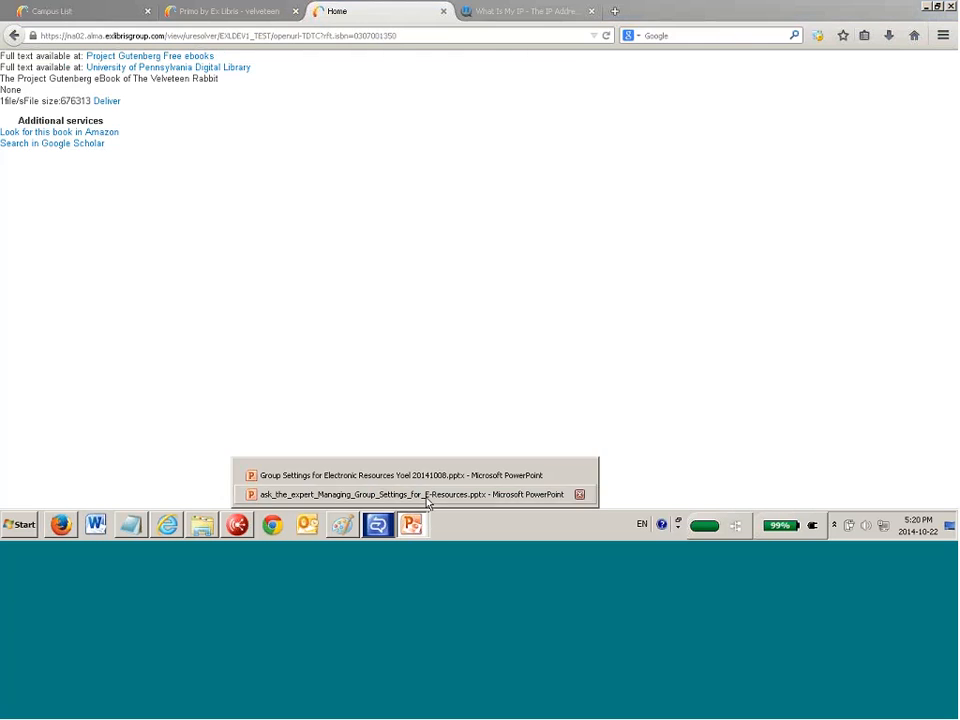
left_click(426, 497)
scroll(450, 370, "down", 3)
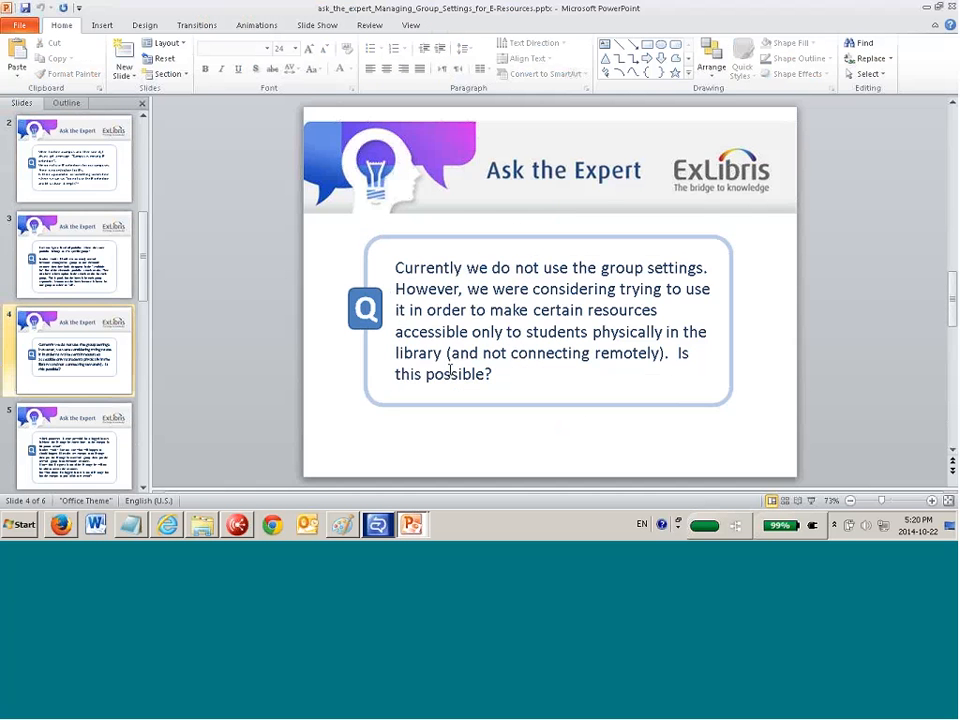
scroll(451, 367, "down", 1)
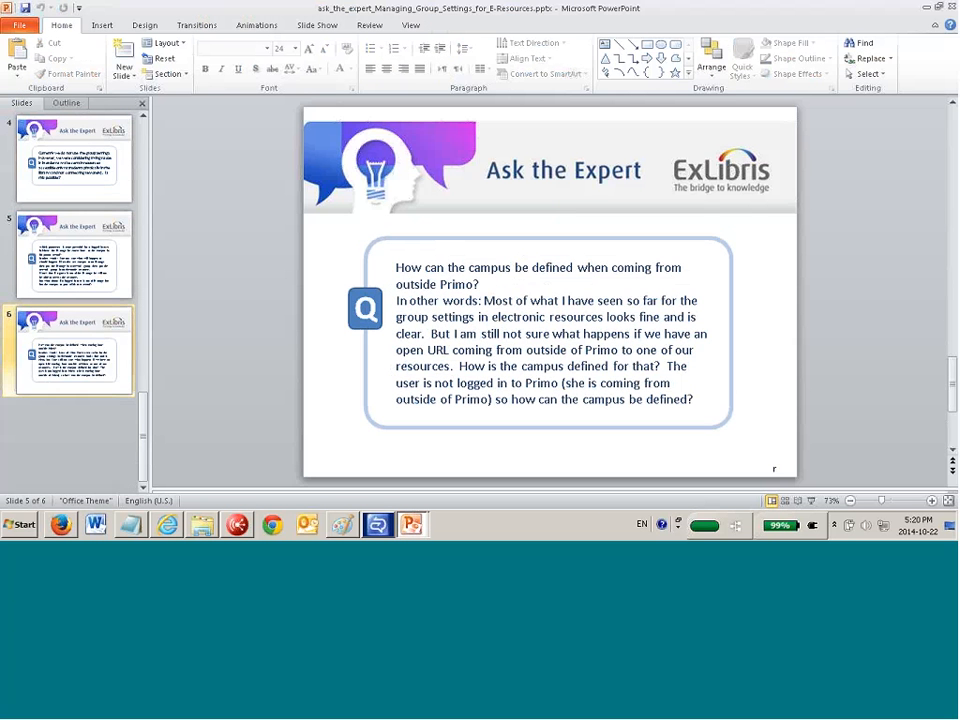
left_click(438, 270)
left_click_drag(438, 270, 482, 288)
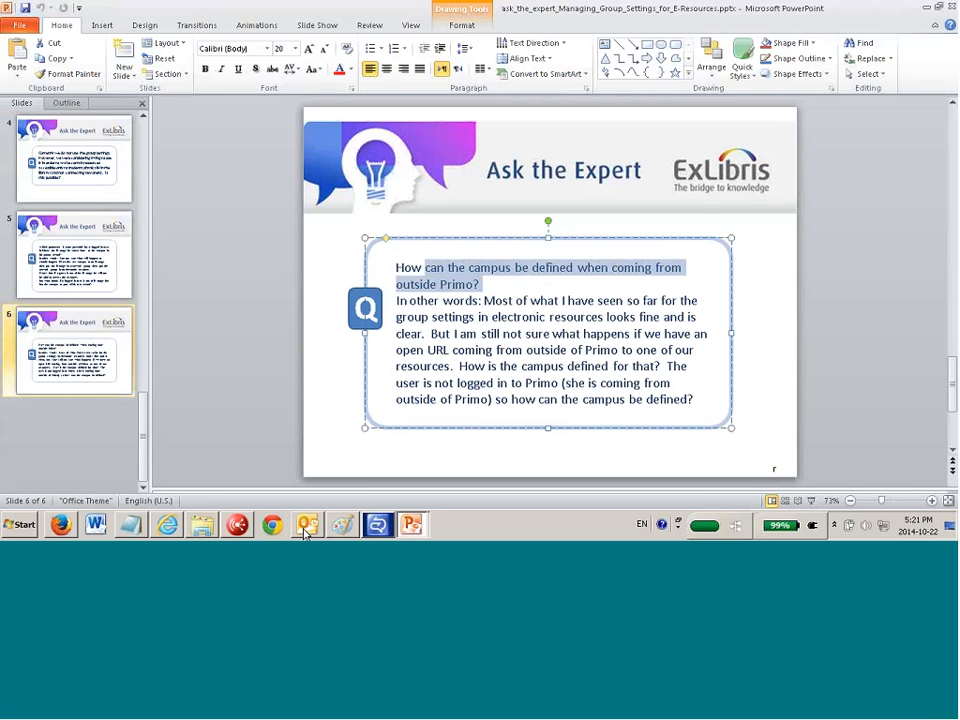
Return to Firefox and try to load the resolver link without the "-TDTC" campus code
left_click(64, 530)
left_click(310, 412)
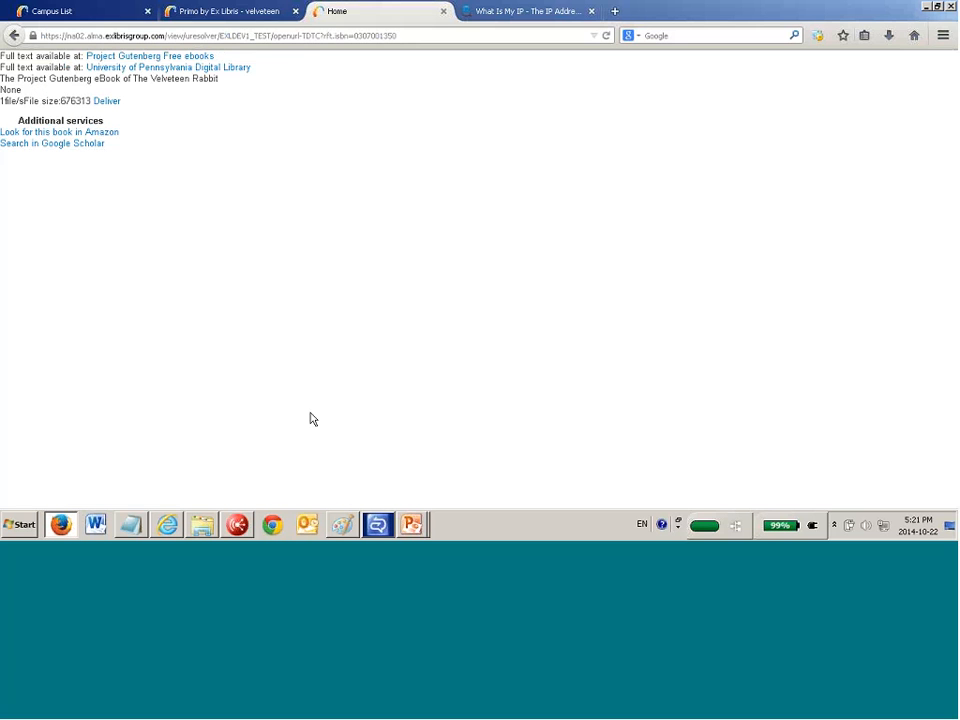
left_click(300, 36)
left_click(301, 37)
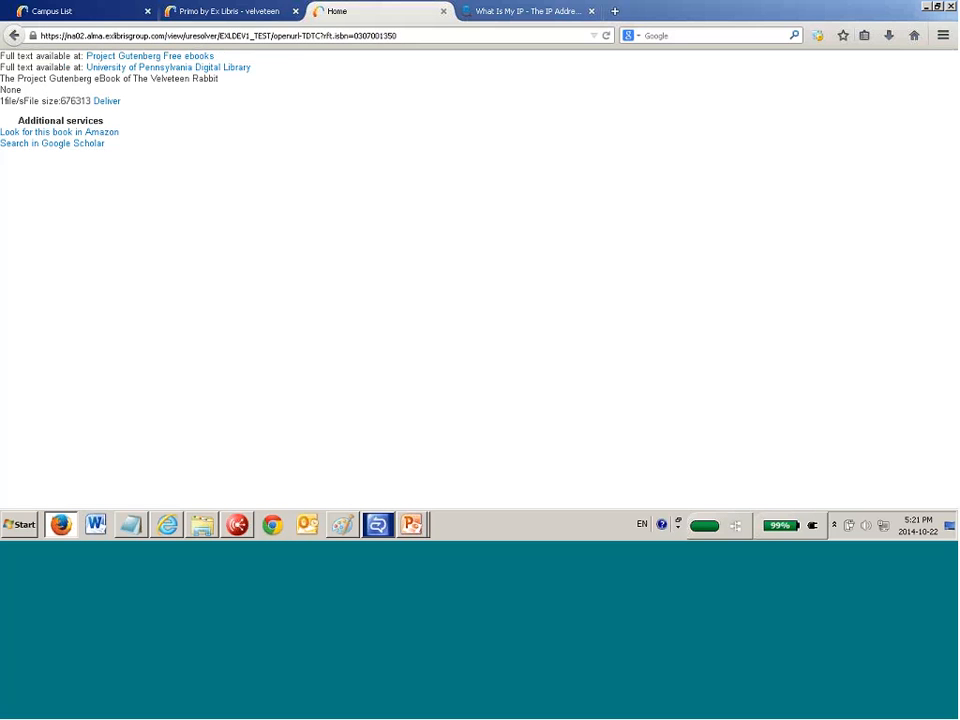
key("Delete")
key("Delete")
key("Delete")
key("Delete")
key("Delete")
key("Delete")
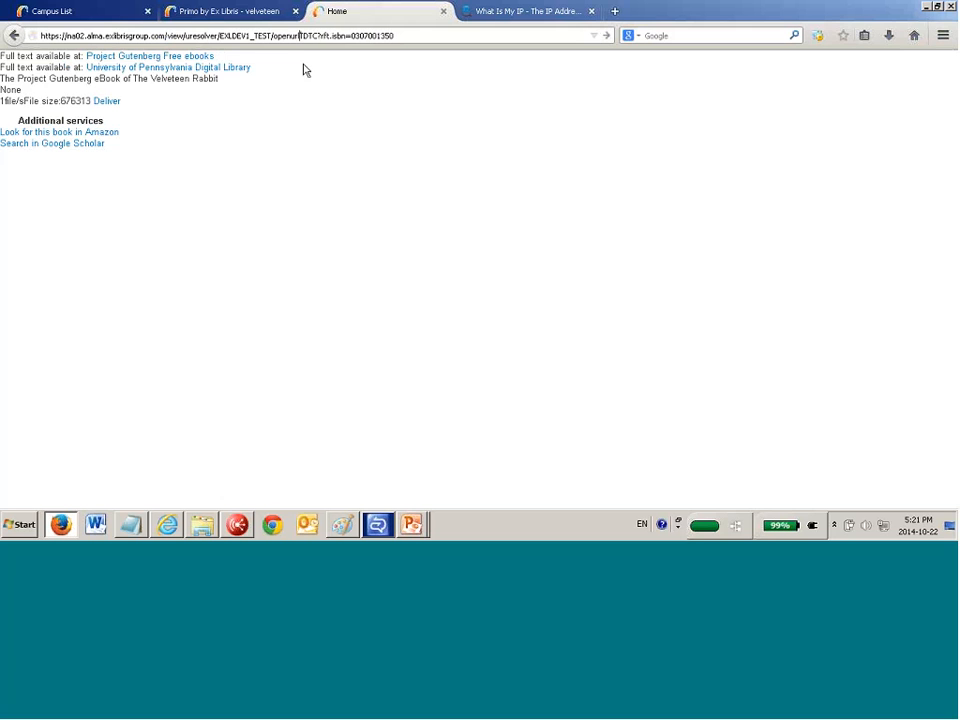
key("Return")
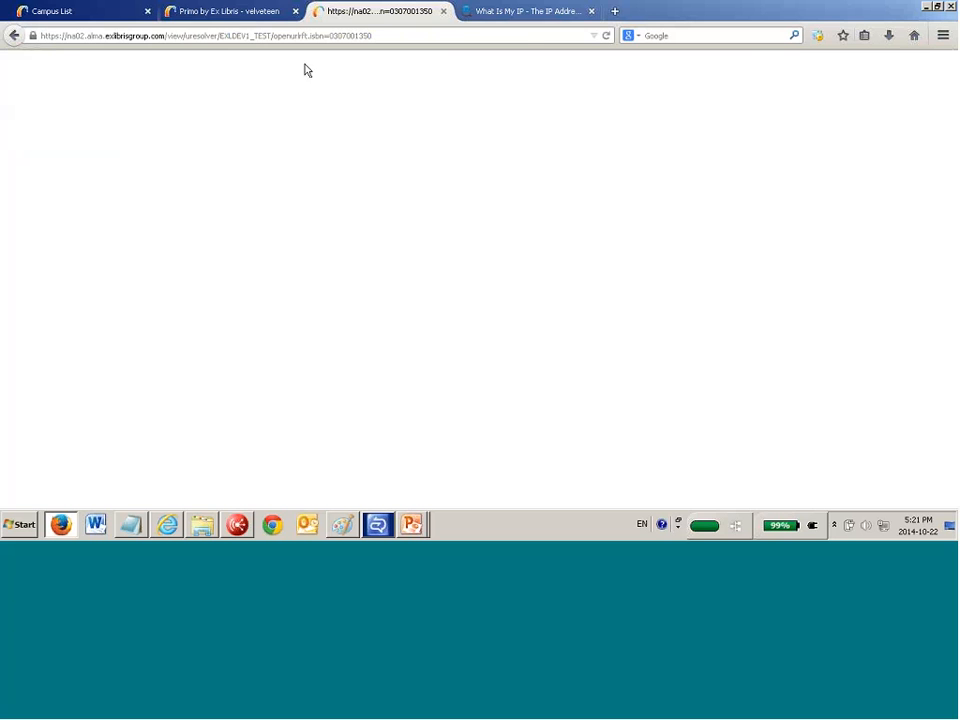
Repeat the "velveteen" search in Primo, examine the title's View It services, and try reloading the edited resolver link
left_click(190, 11)
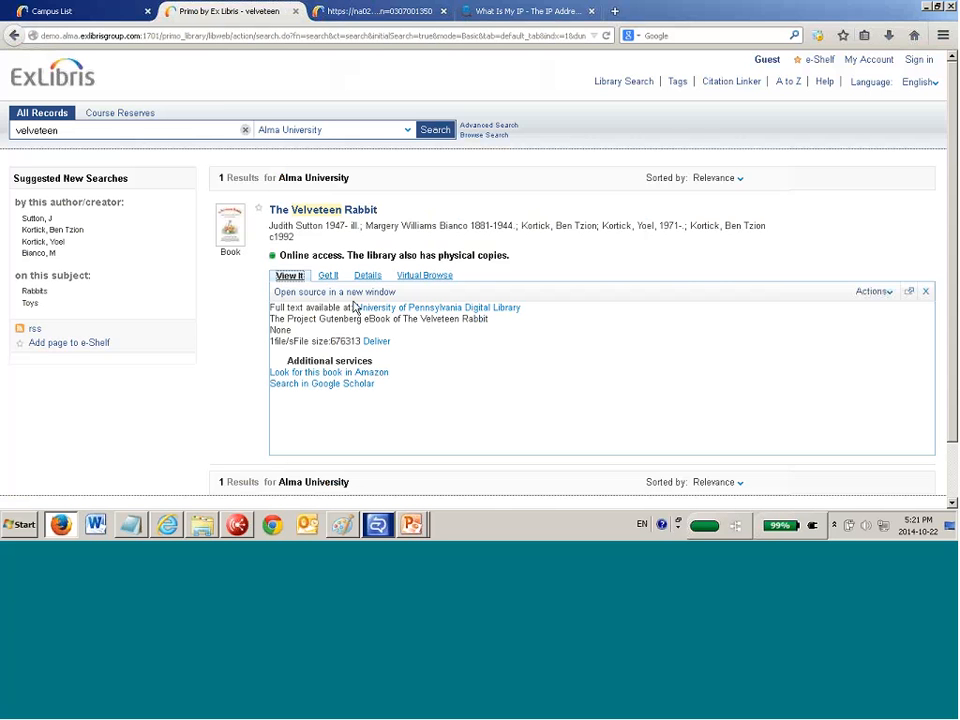
left_click(424, 133)
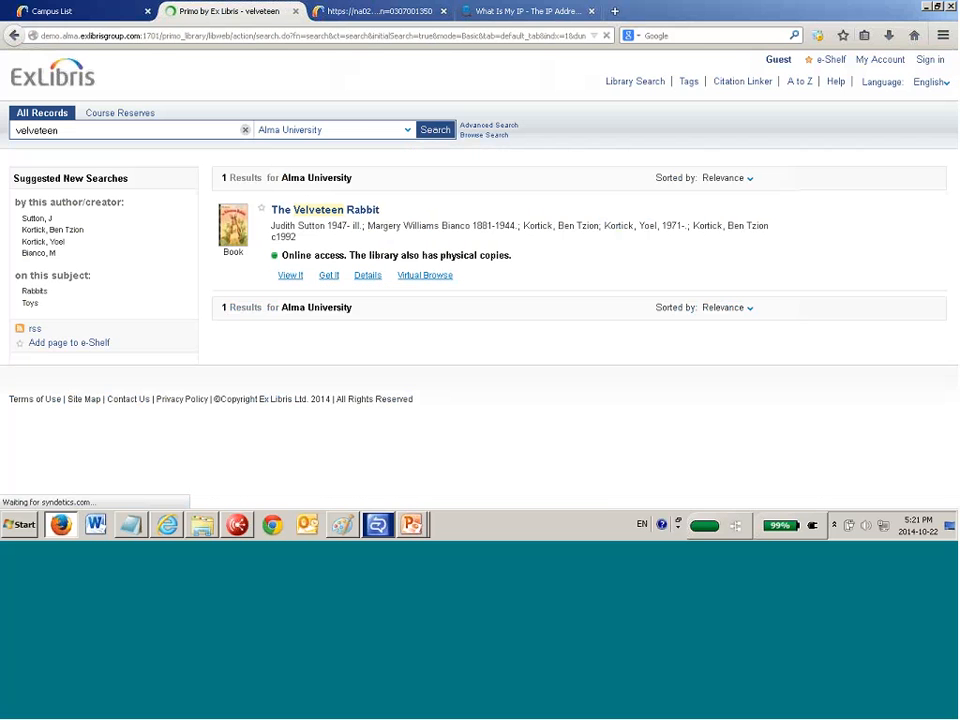
left_click(288, 277)
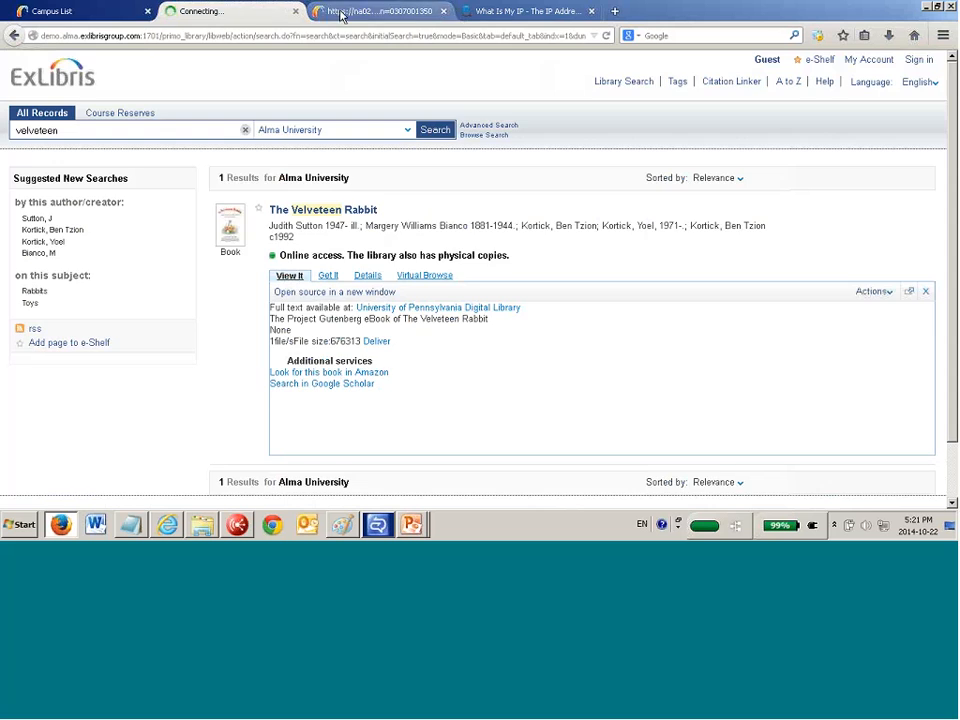
left_click(380, 11)
left_click(396, 35)
key("Return")
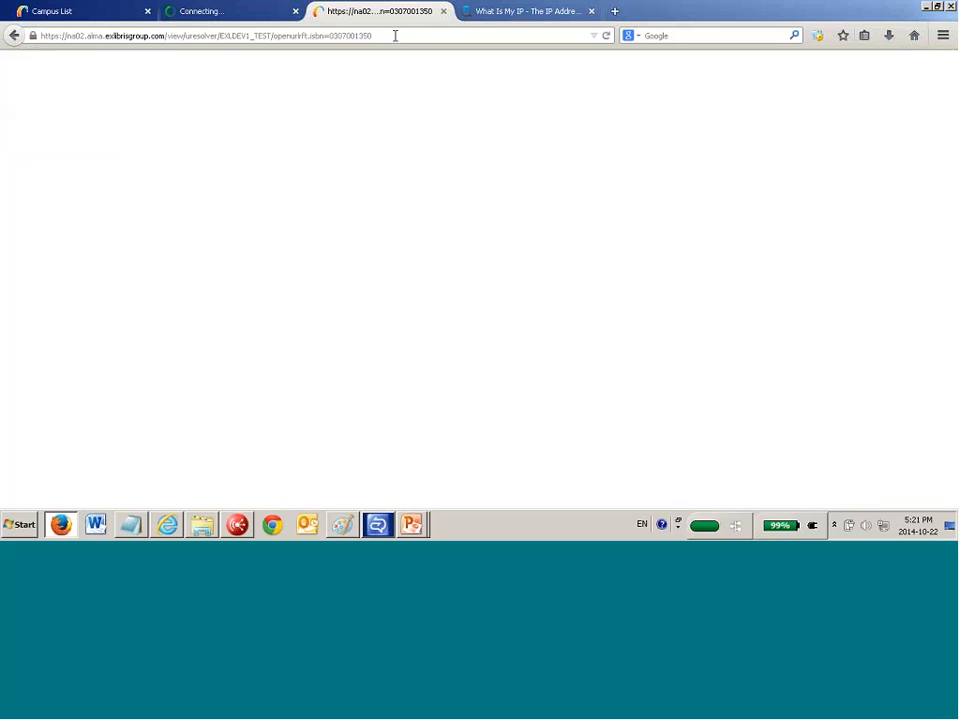
left_click(242, 13)
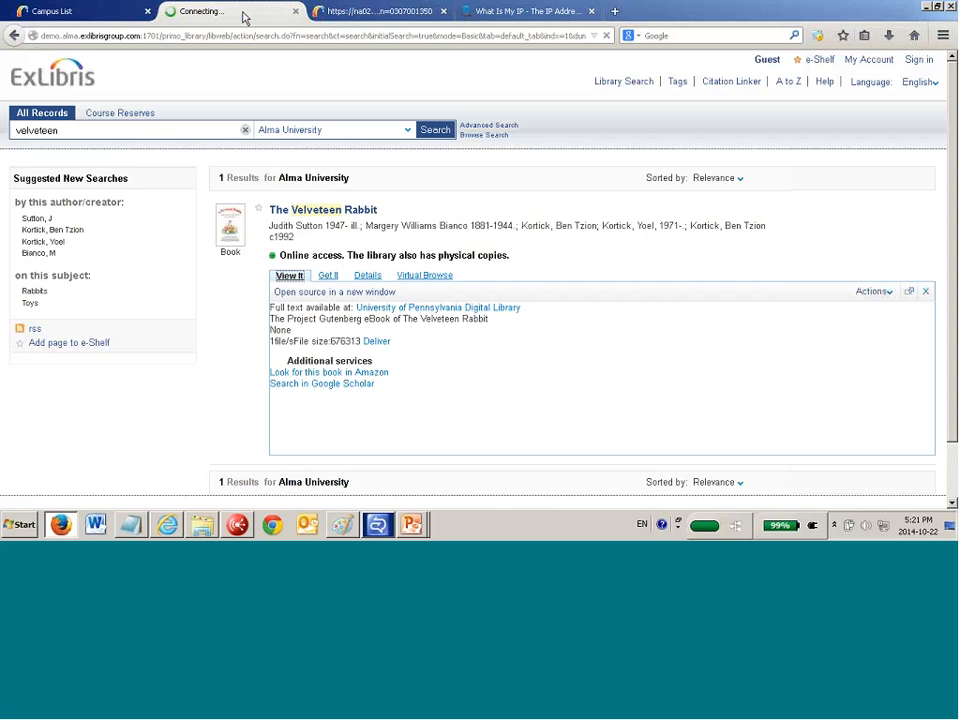
left_click(380, 11)
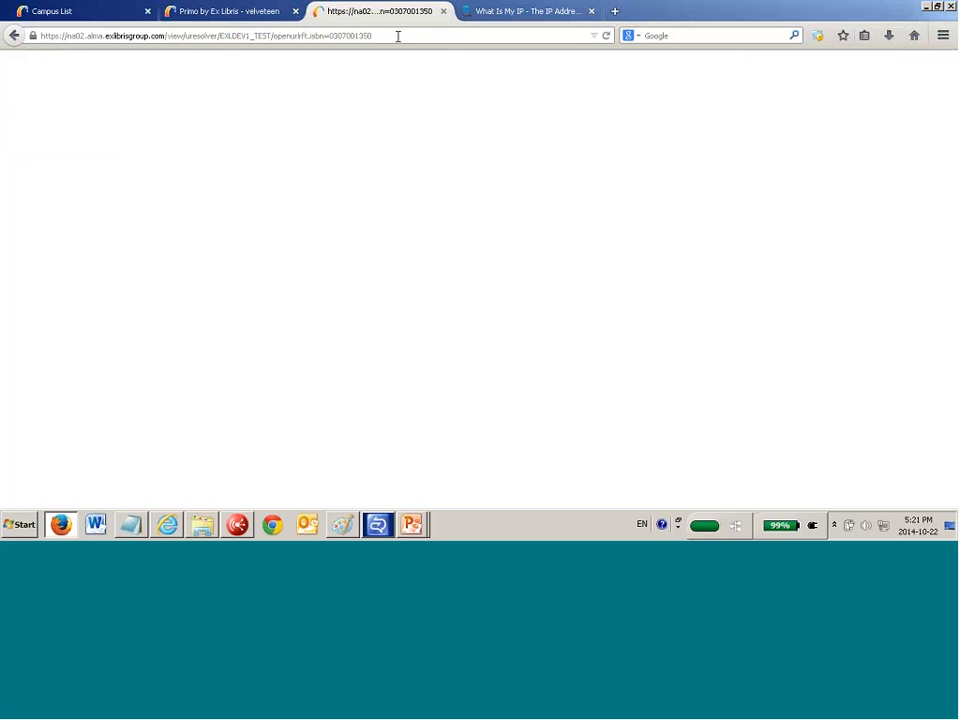
In a new browser tab, run the iMacros macro "Other - Open URL example by ISBN.iim" and close the iMacros sidebar
left_click(615, 15)
left_click(817, 36)
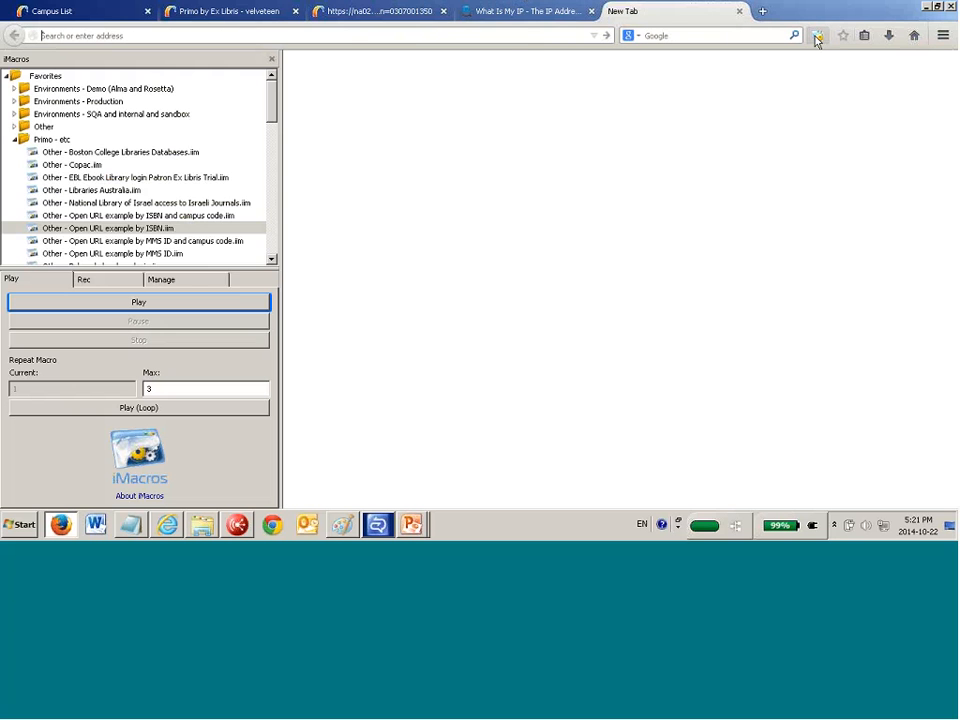
double_click(160, 229)
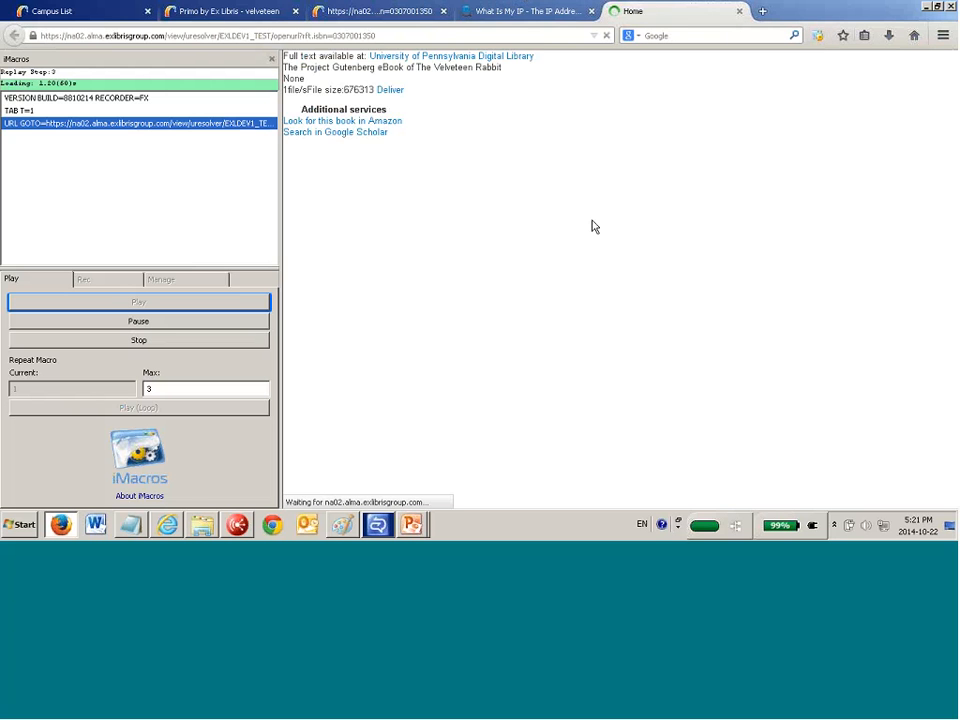
left_click(271, 58)
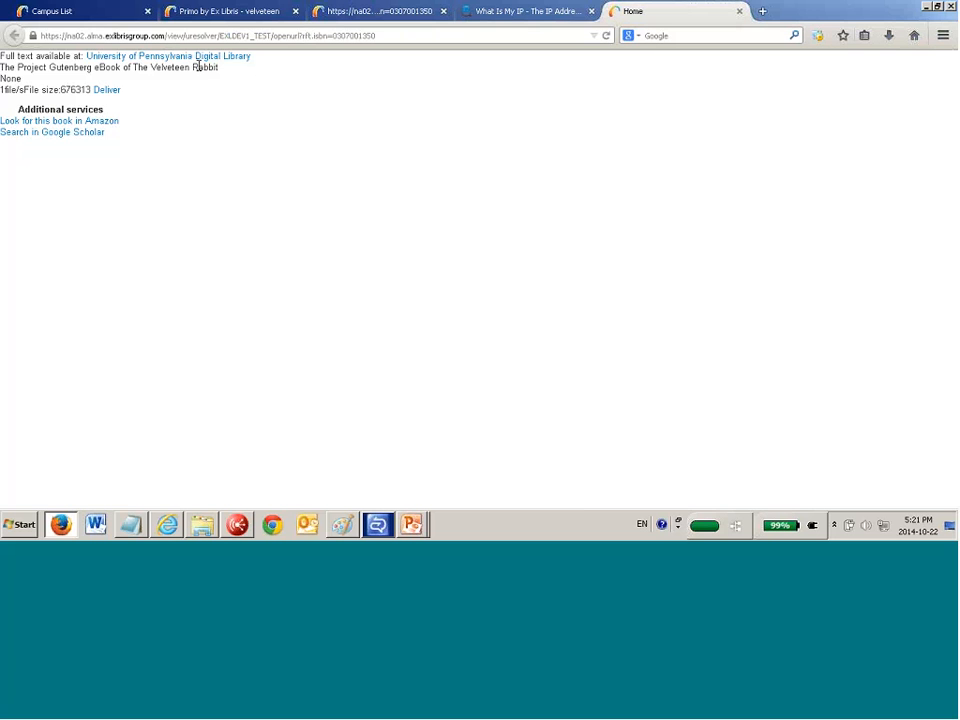
Switch to Notepad and correct the guest line to read "I am guest and now the campus is IP 213.1.1.1-255.255.255.255"
left_click(130, 524)
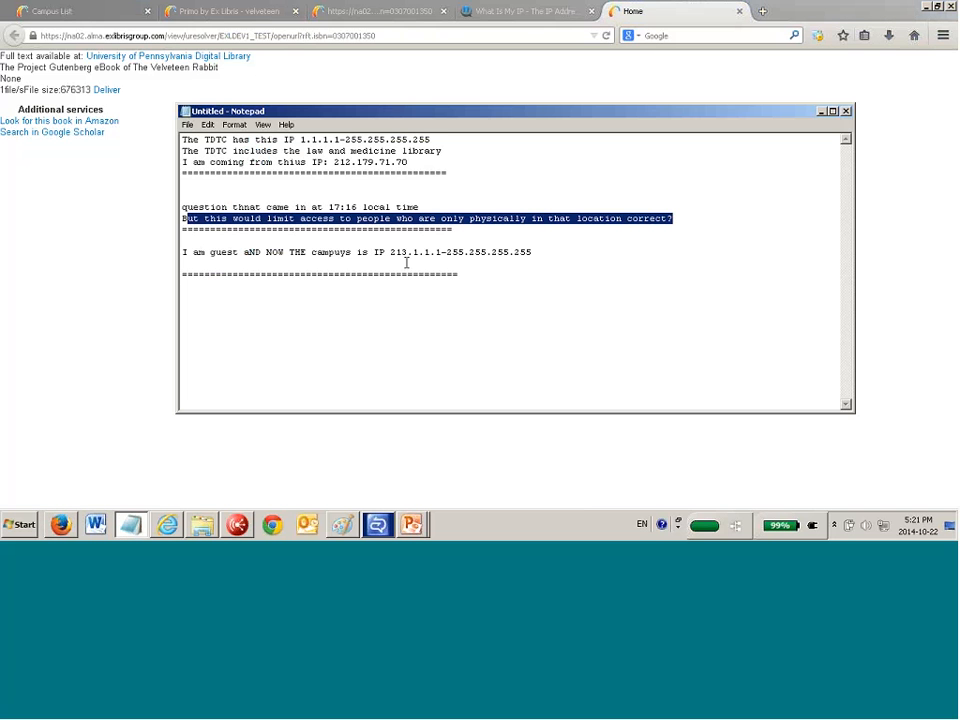
left_click_drag(249, 252, 301, 246)
type("nd n")
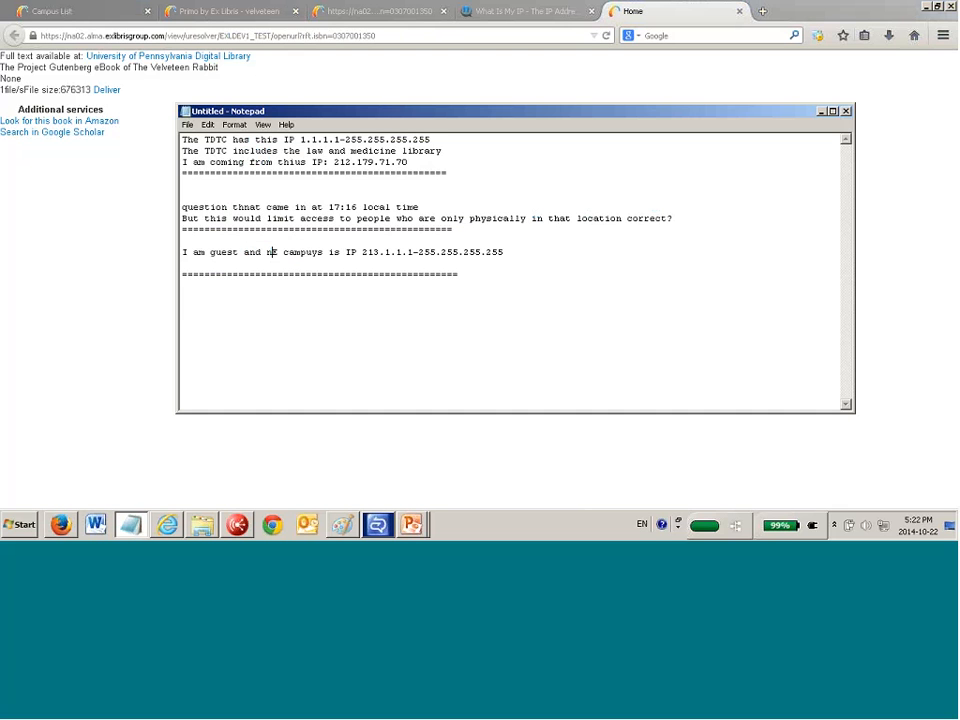
type("ow tghe")
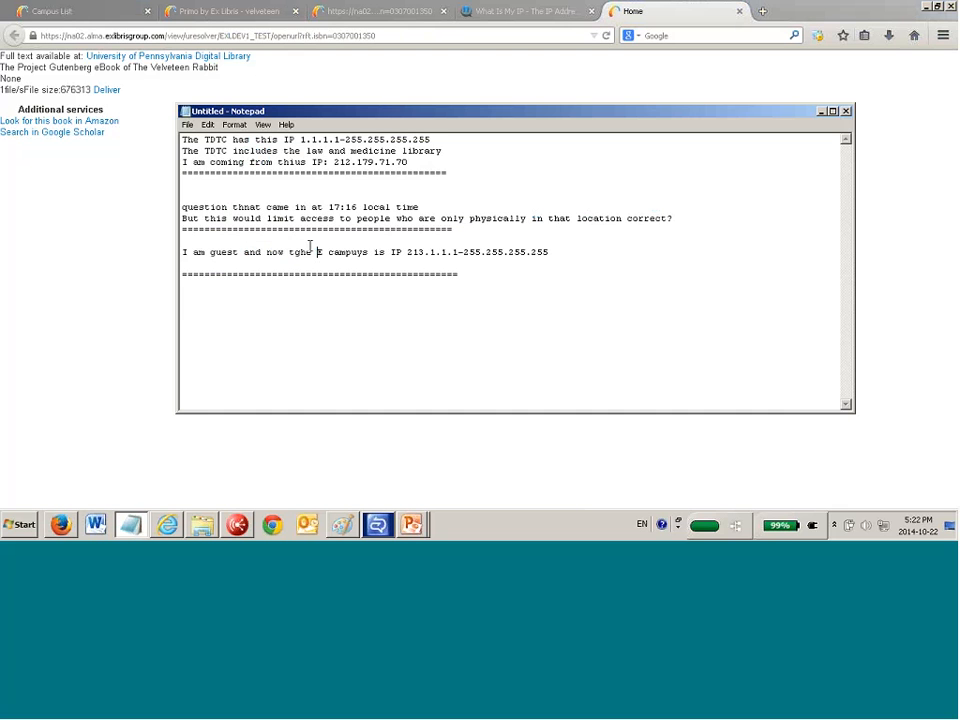
key("Delete")
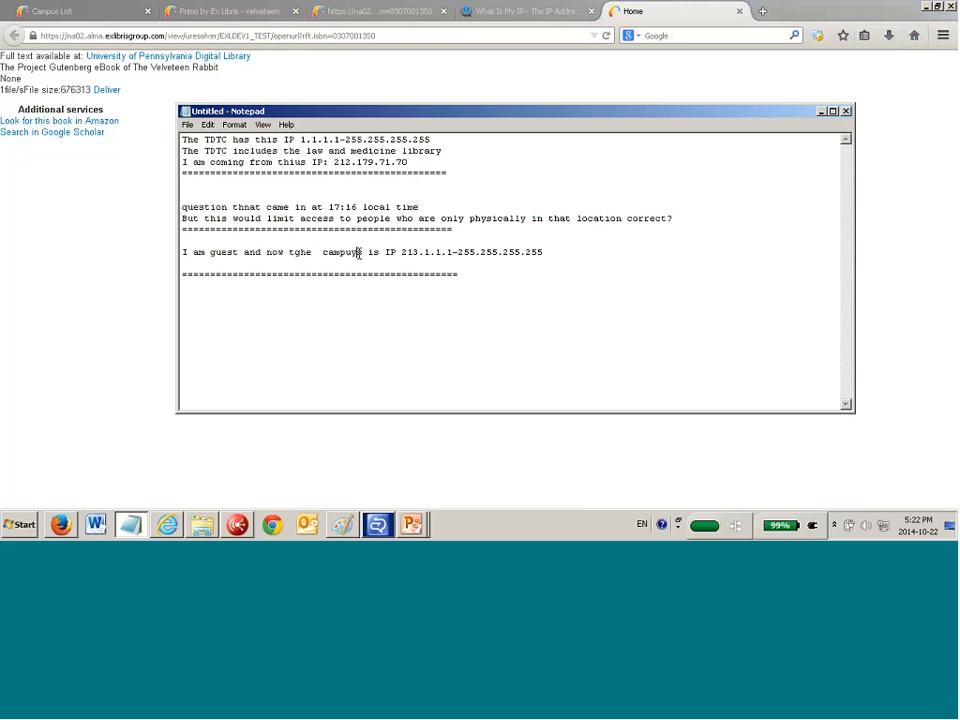
left_click(358, 252)
key("BackSpace")
left_click_drag(294, 252, 300, 252)
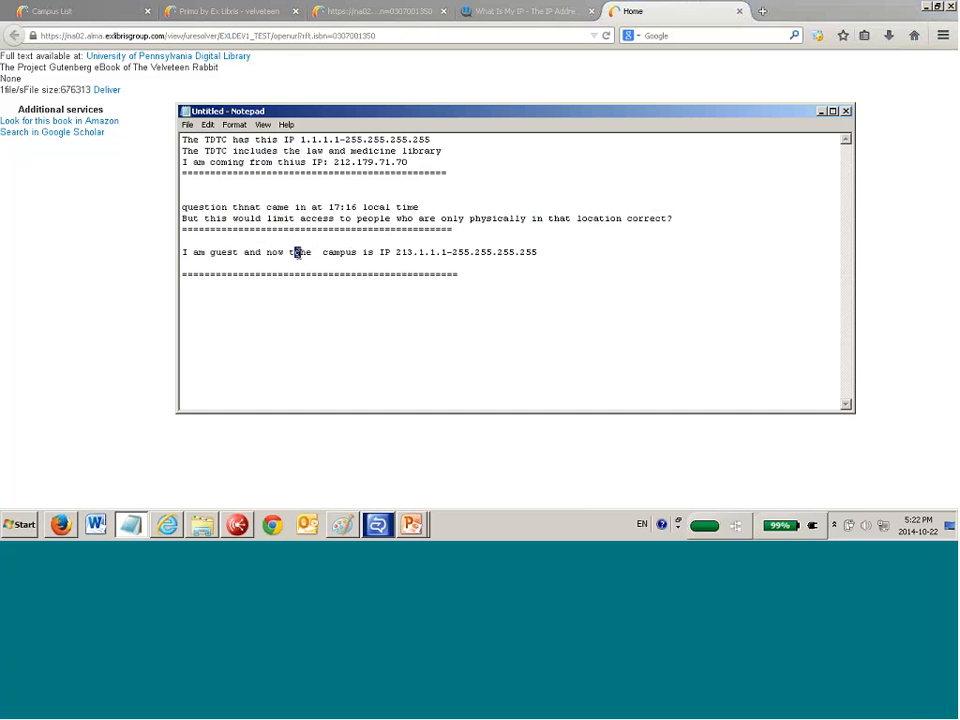
key("Delete")
Return to Alma in Firefox, set the search type to Users and search for the demo patron's full name
left_click(62, 526)
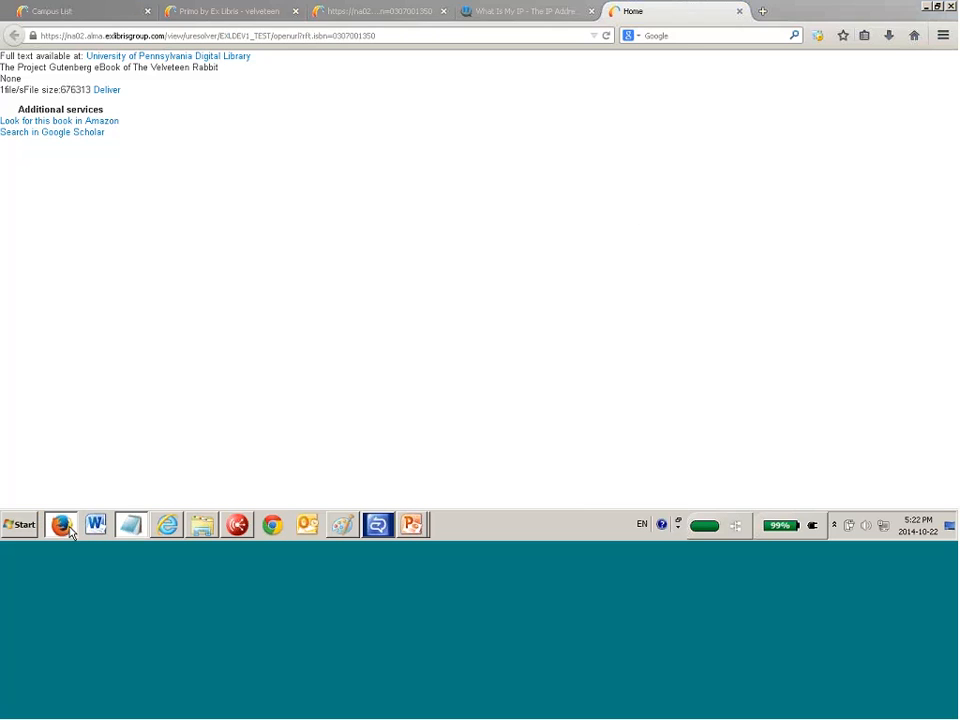
left_click(109, 14)
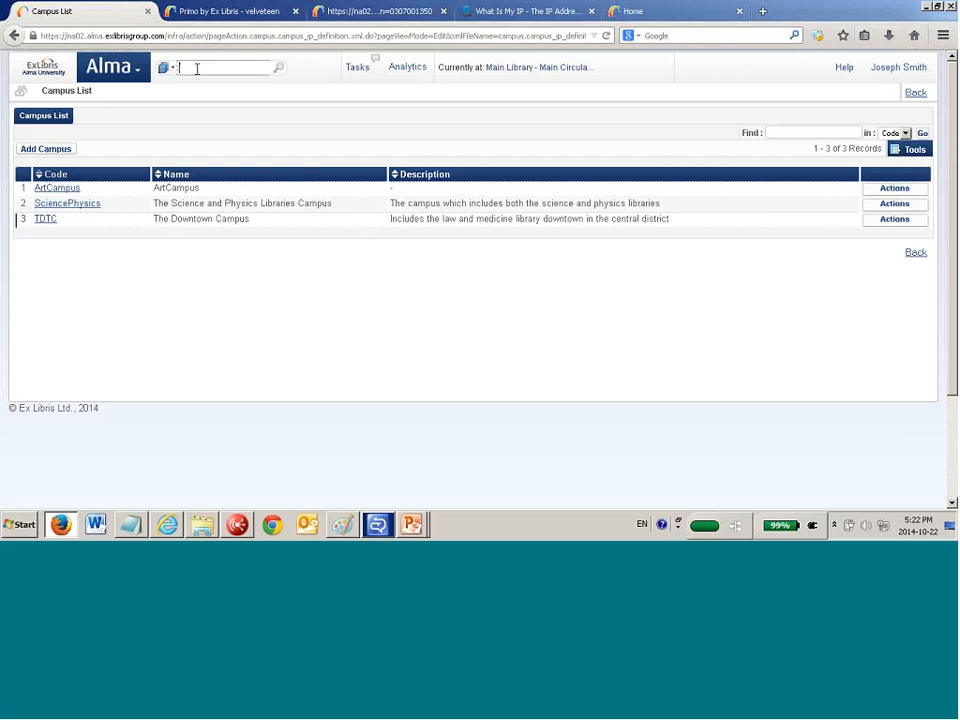
left_click(172, 69)
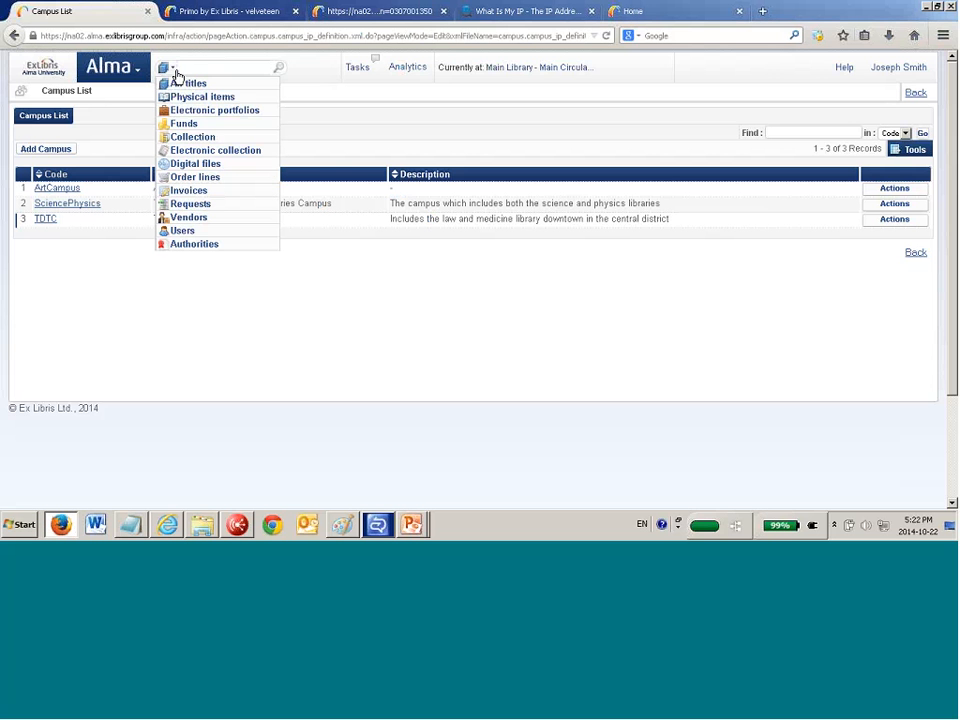
left_click(182, 231)
type("cindy")
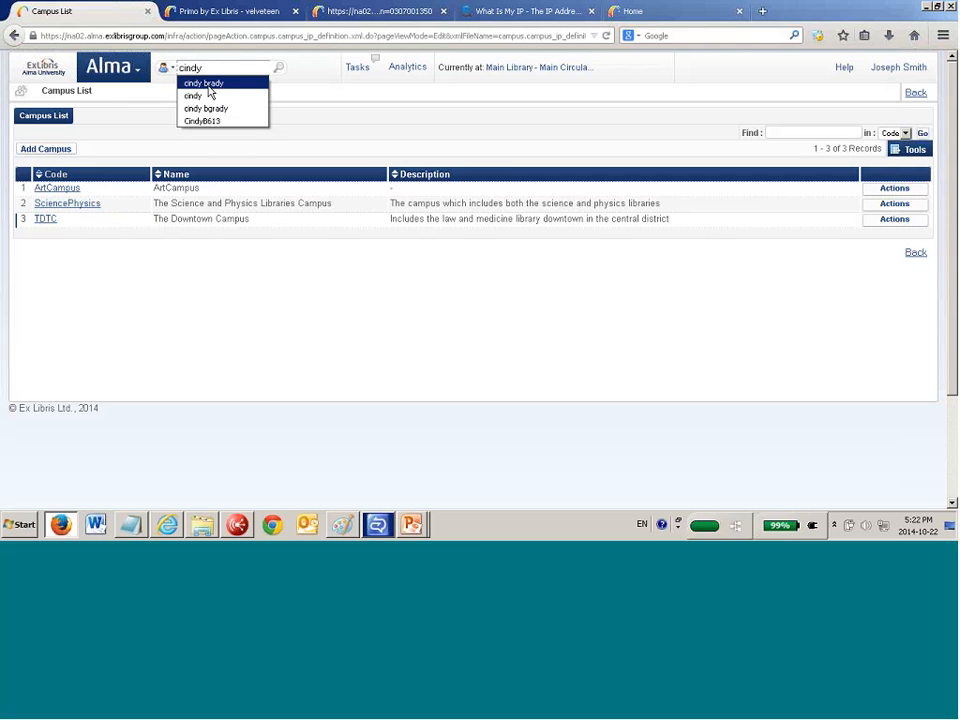
left_click(200, 87)
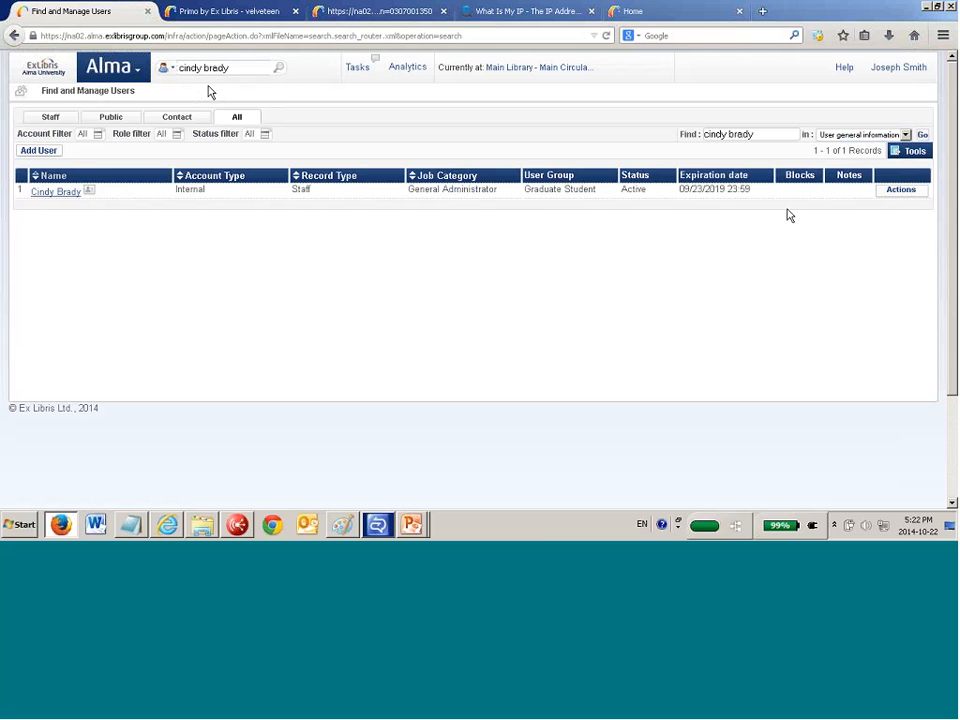
Edit the patron's user record, set Campus to The Downtown Campus and save the record
left_click(901, 189)
left_click(894, 206)
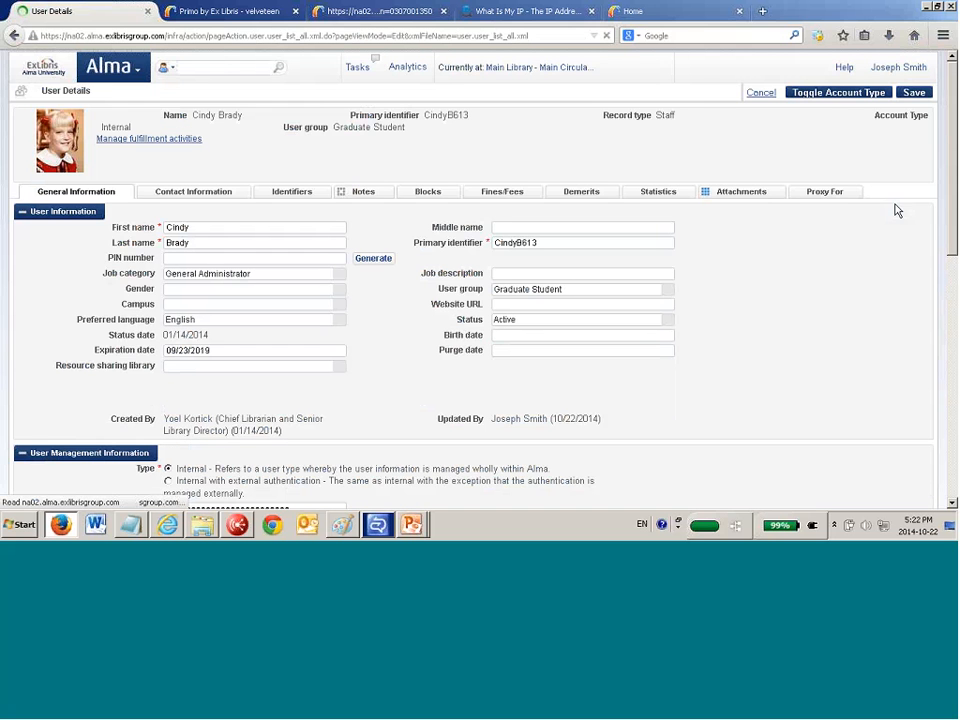
left_click(339, 304)
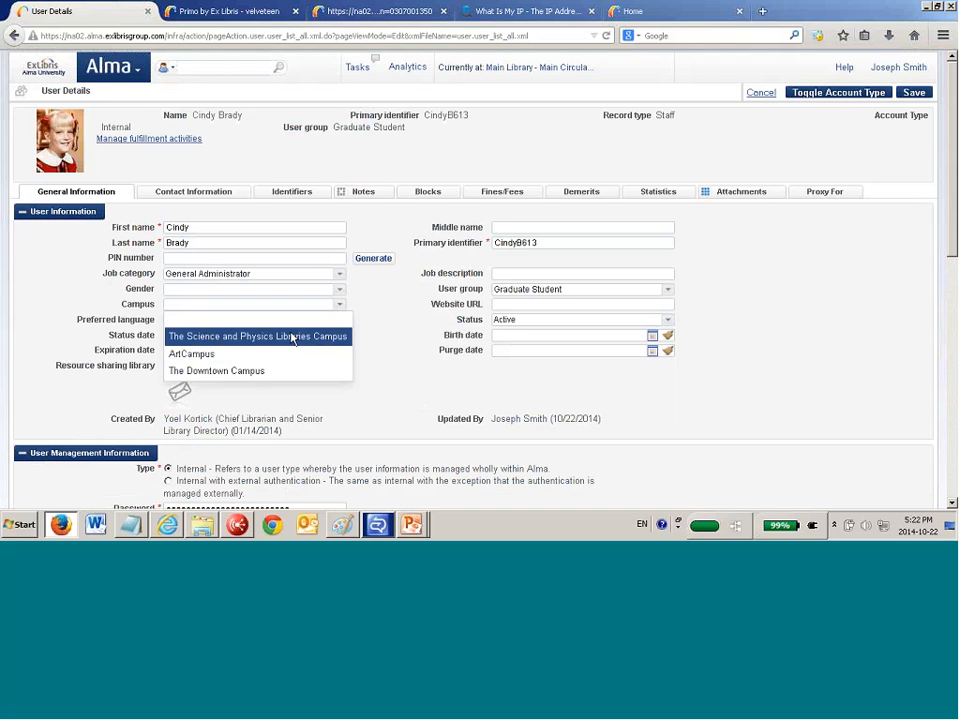
left_click(287, 370)
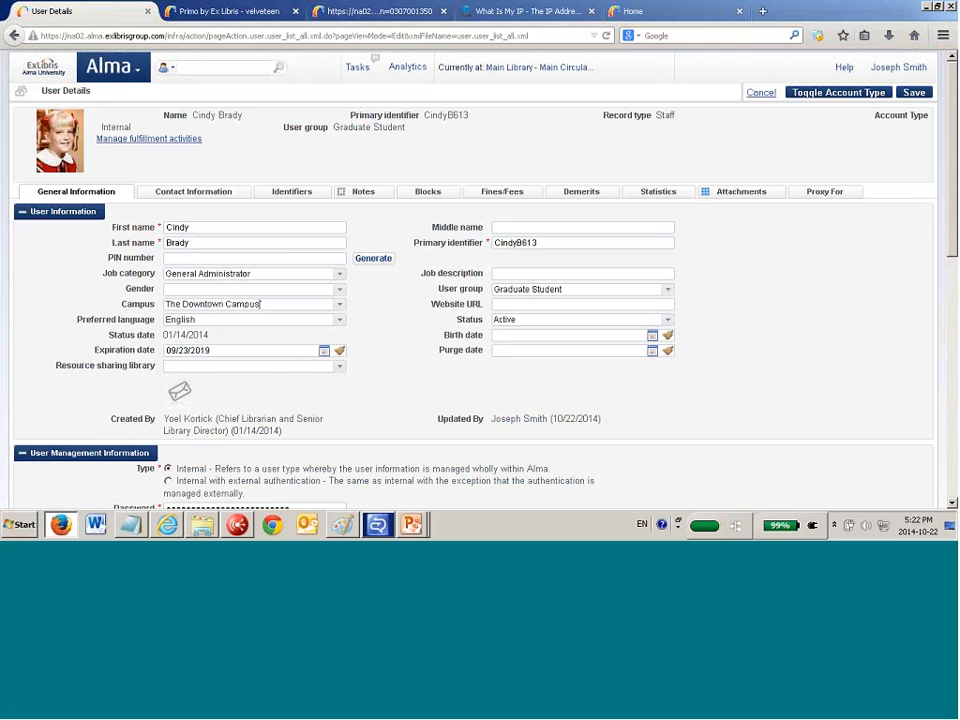
left_click(915, 93)
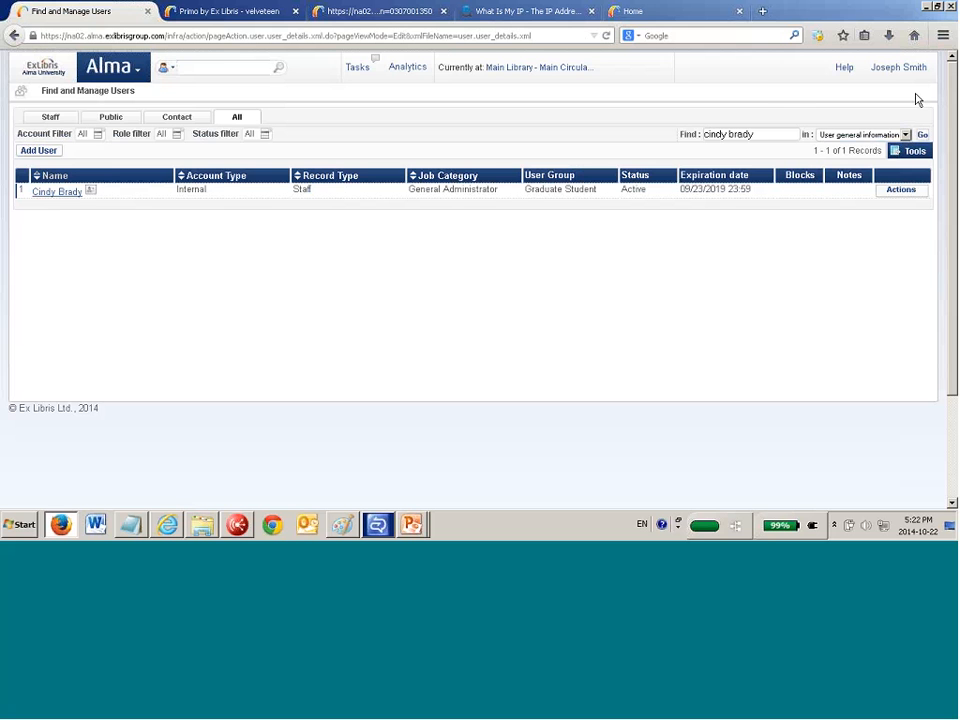
Open the Primo sign-in page and fill in the patron's user name and account password
left_click(130, 14)
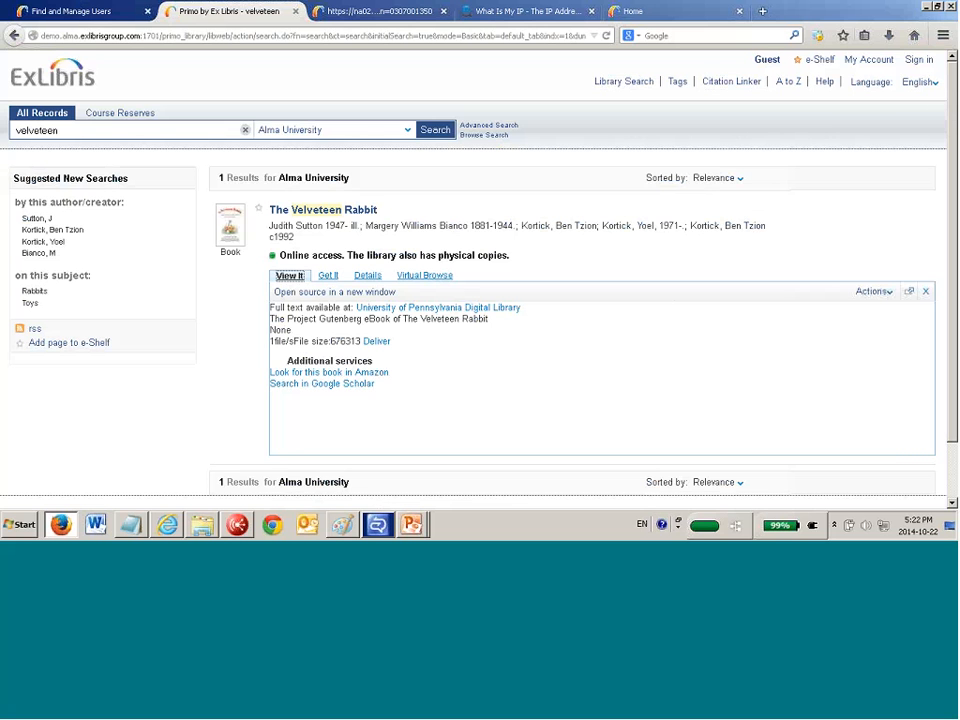
left_click(916, 62)
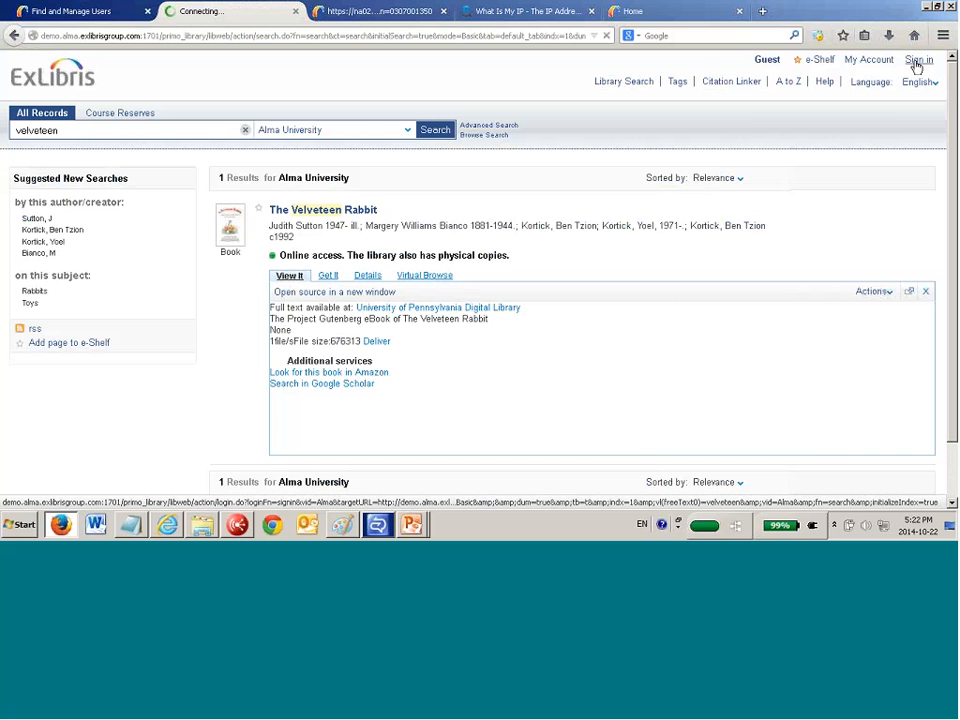
type("C")
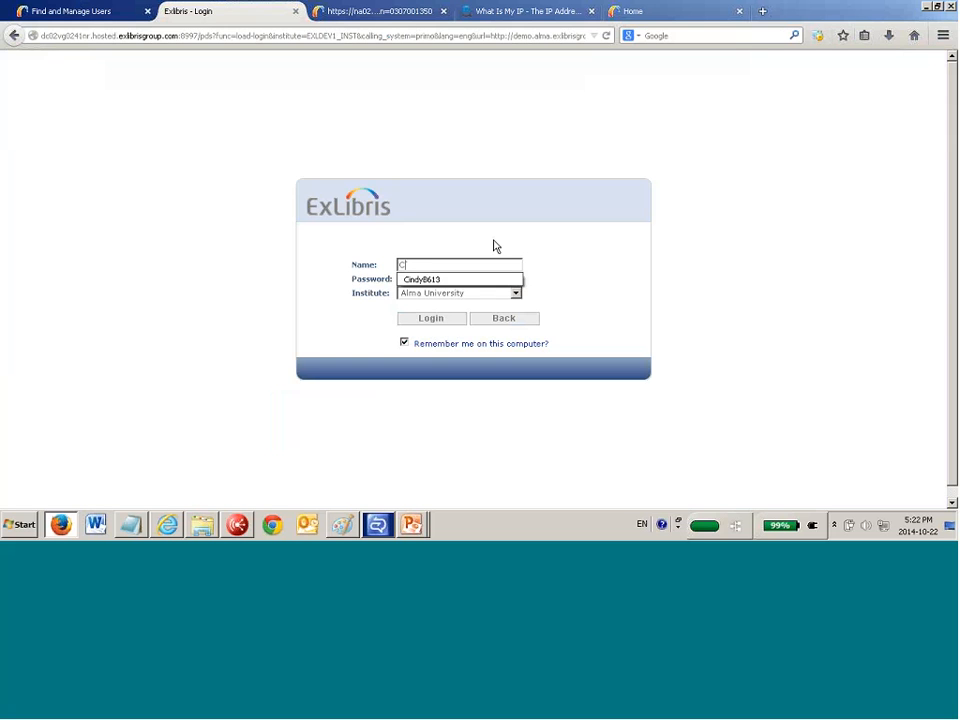
left_click(451, 283)
left_click(649, 306)
left_click(440, 279)
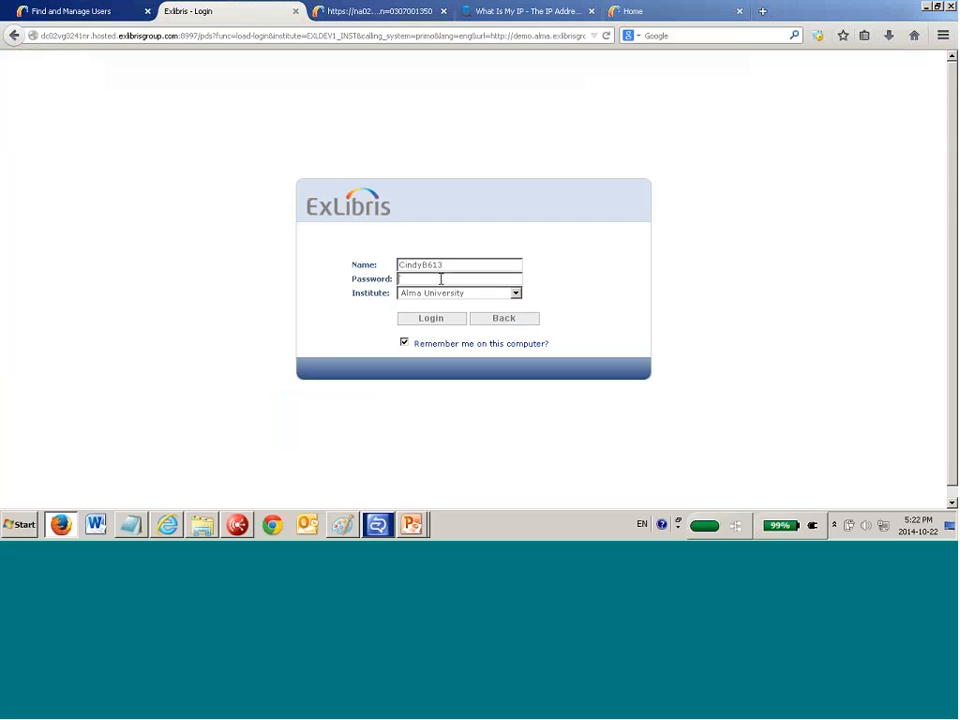
key("ctrl+v")
Run the iMacros NA demo EXLDEV1_INST macro that logs the patron in to Primo, accept its prompt and close the sidebar
left_click(818, 36)
left_click_drag(272, 118, 269, 198)
double_click(180, 179)
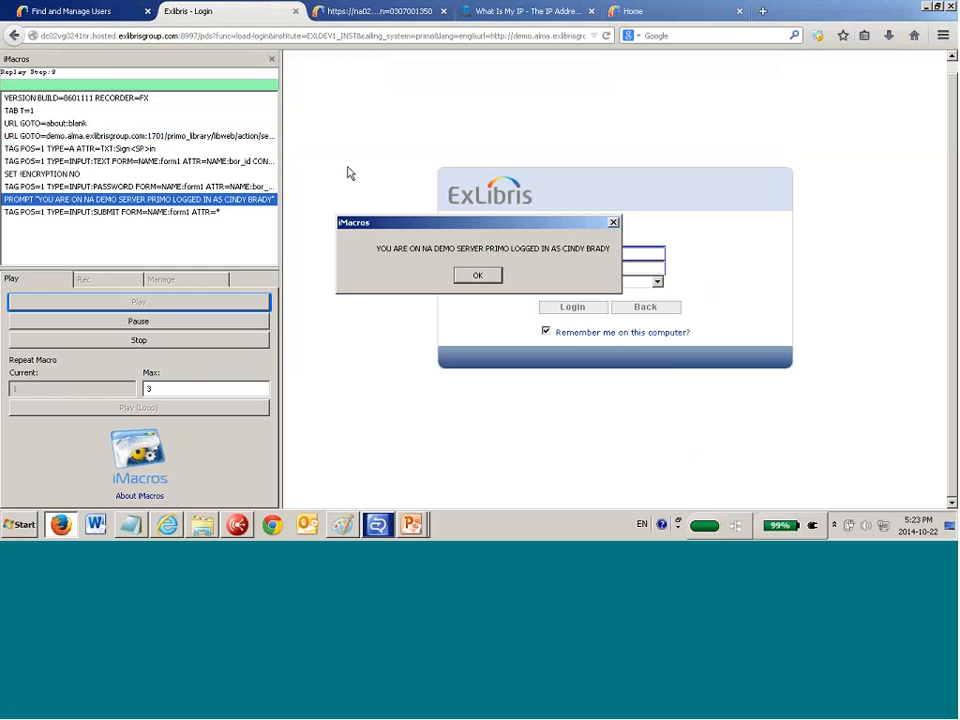
left_click(479, 276)
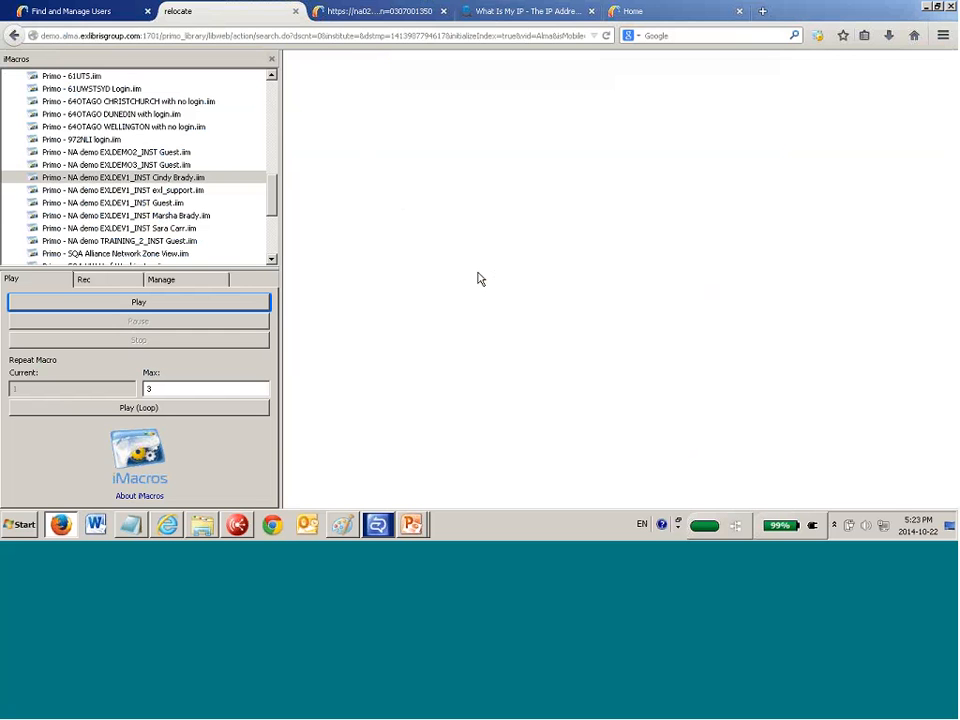
left_click(271, 59)
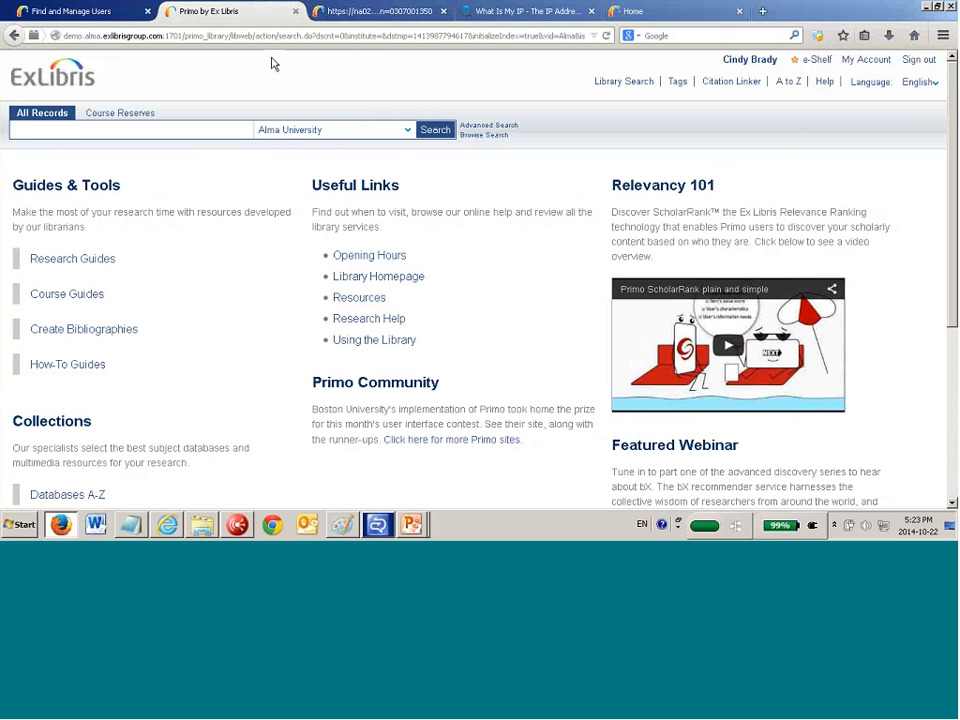
Search Primo for "velveteen" as the signed-in patron and examine the full-text services under The Velveteen Rabbit's View It
type("velveteen")
key("Return")
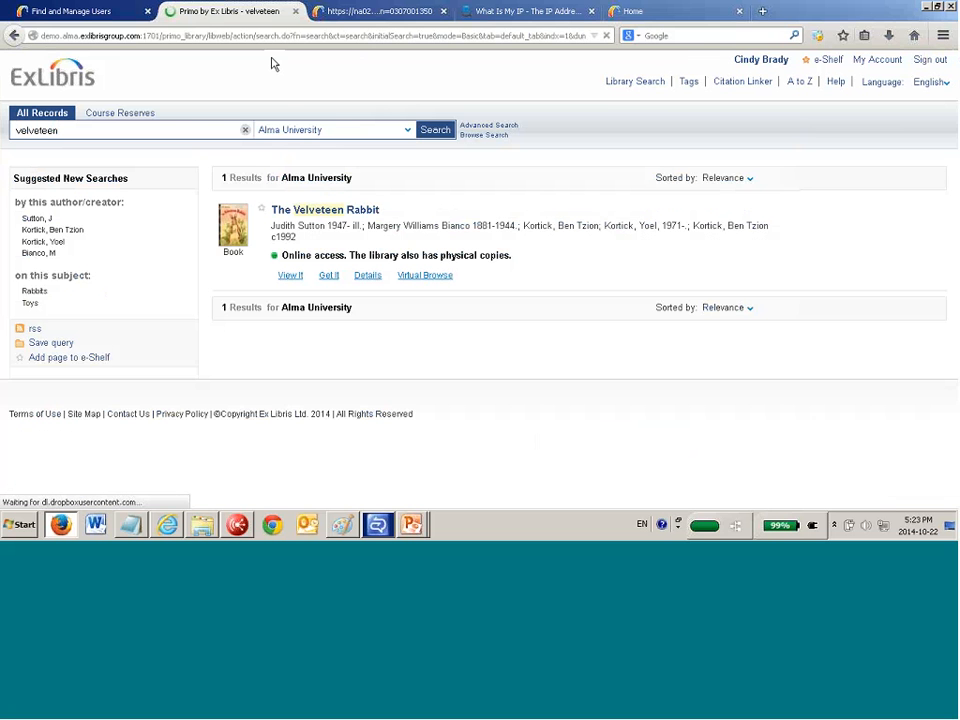
left_click(294, 279)
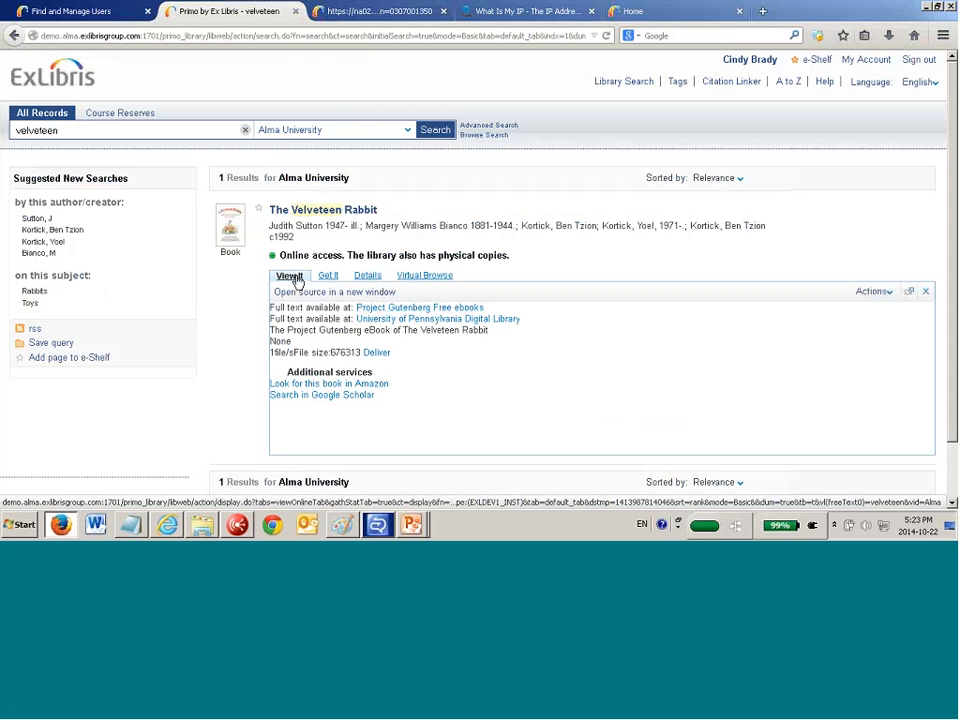
left_click_drag(521, 319, 270, 322)
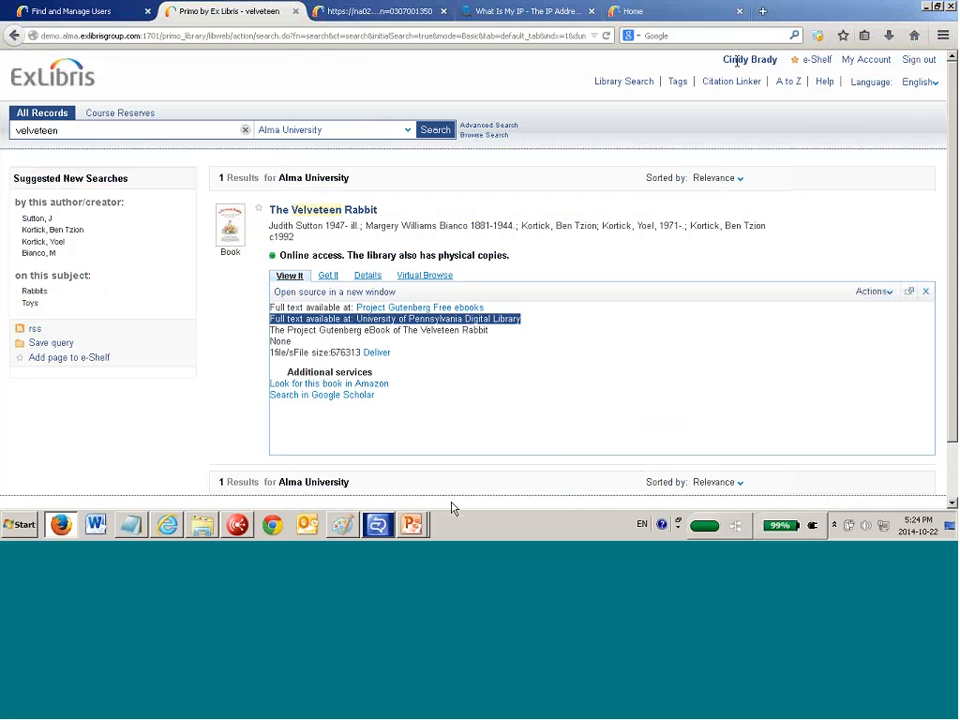
left_click(411, 524)
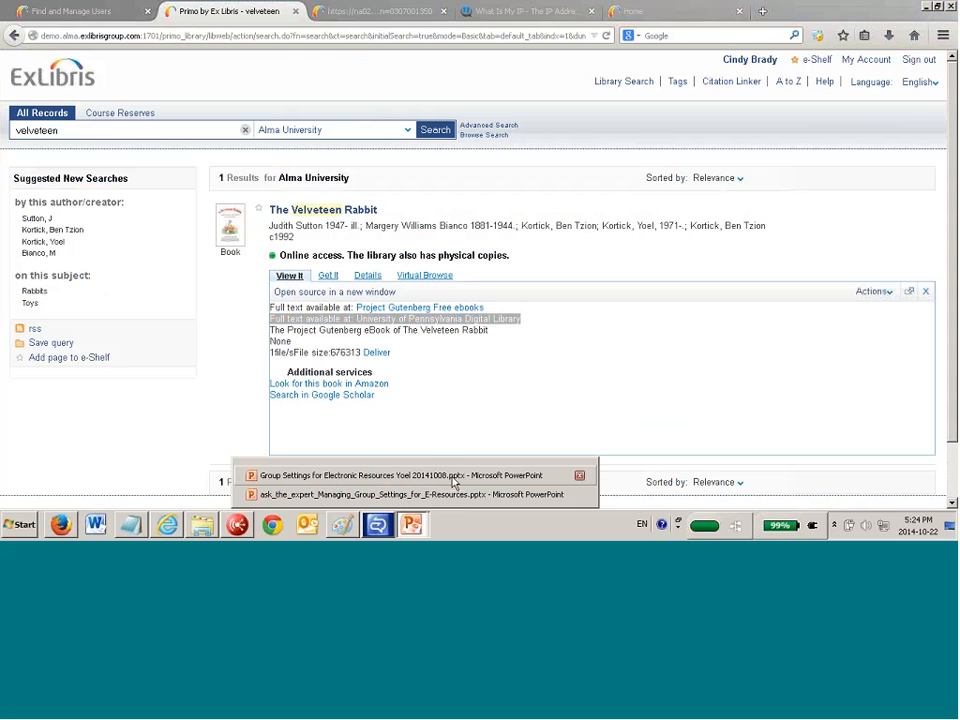
left_click(453, 478)
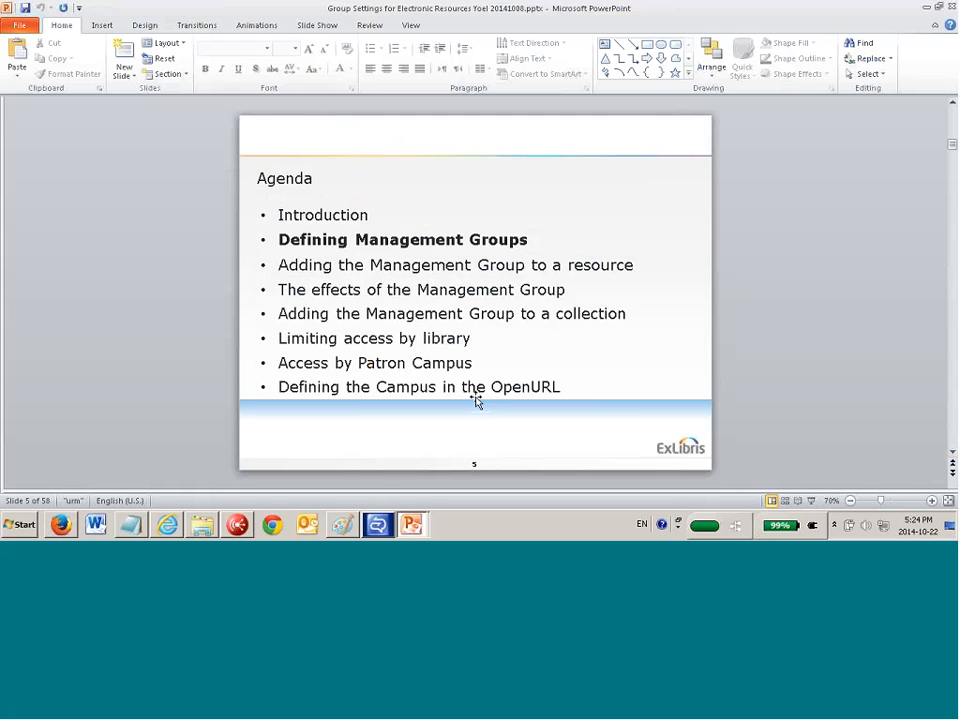
scroll(476, 400, "up", 1)
Copy slide 5's "Which parameter is more powerful" question from ask_the_expert_Managing_Group_Settings_for_E-Resources.pptx into Notepad below the last divider line
left_click(413, 525)
left_click(415, 496)
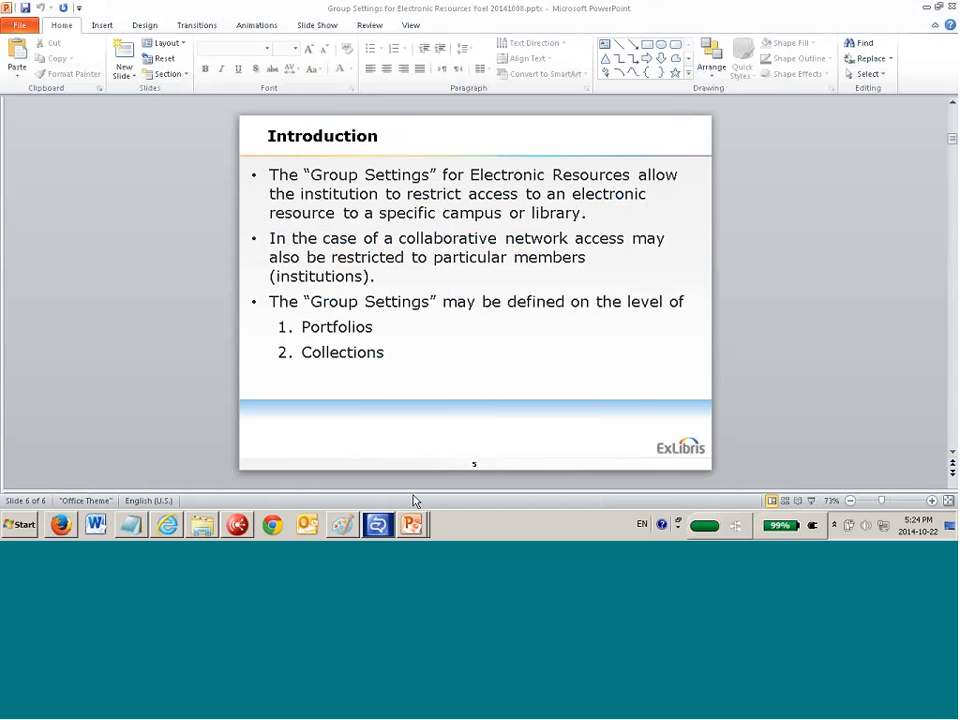
scroll(485, 396, "up", 2)
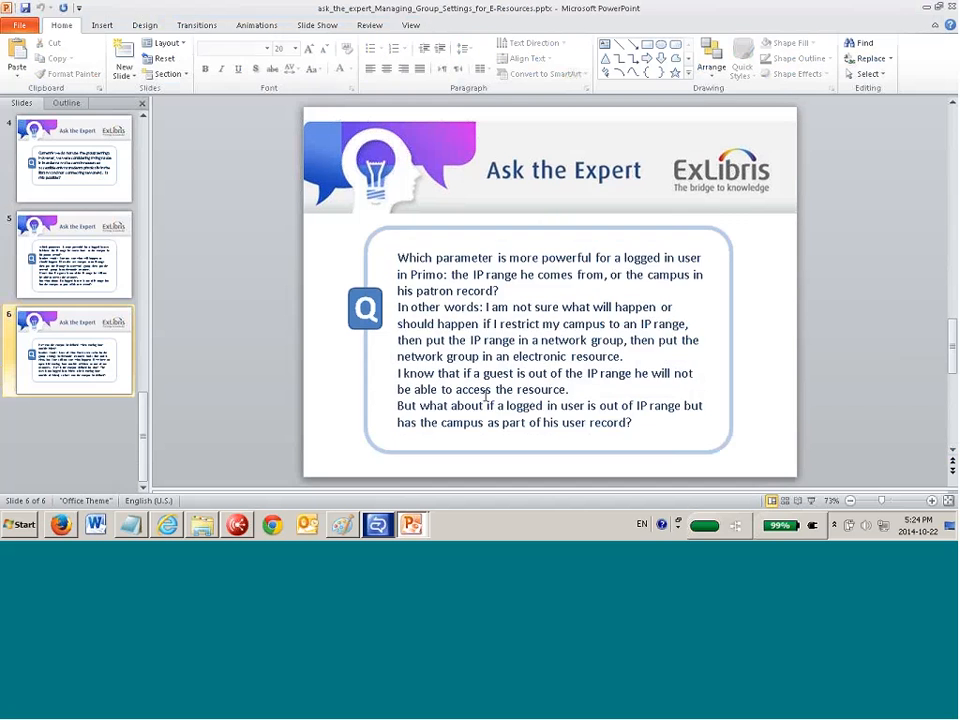
scroll(485, 396, "down", 1)
left_click_drag(398, 257, 522, 286)
key("ctrl+c")
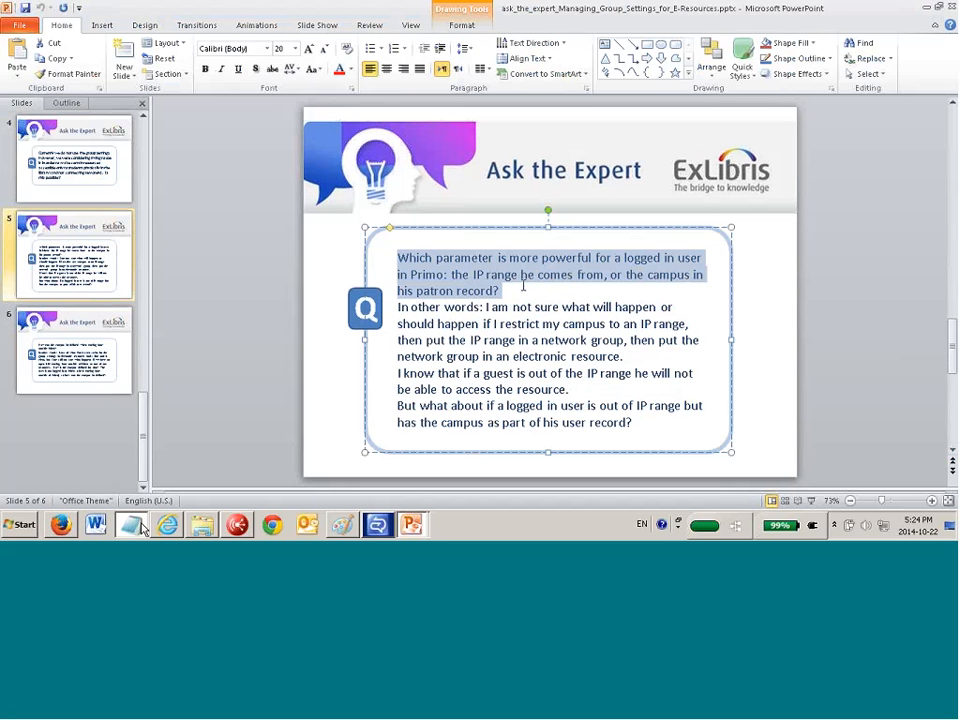
key("alt+Tab")
left_click(244, 315)
left_click(510, 282)
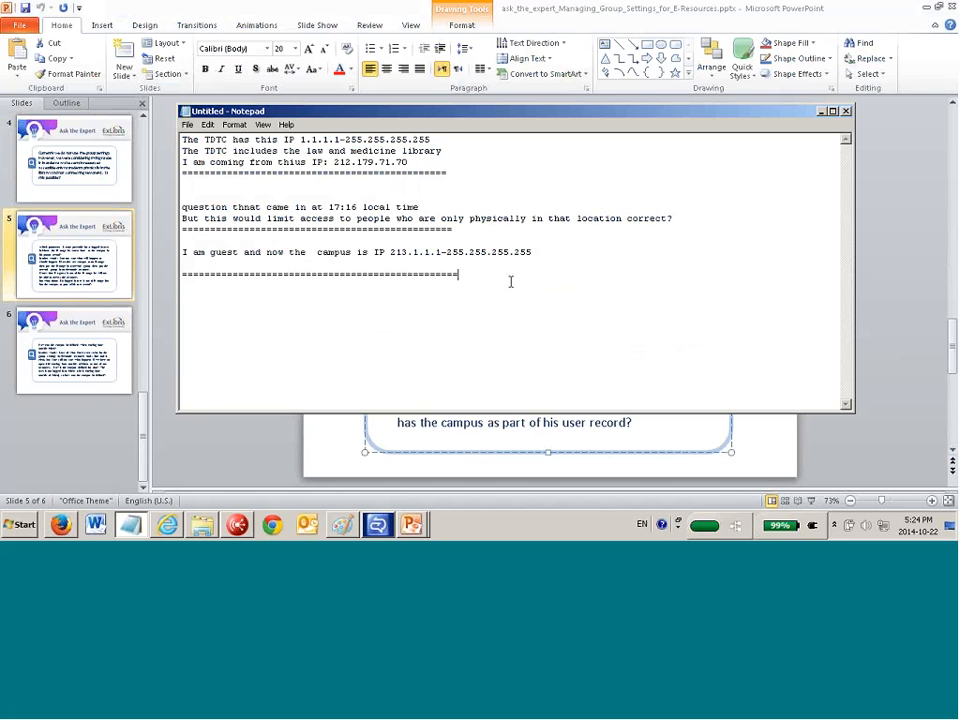
key("ctrl+v")
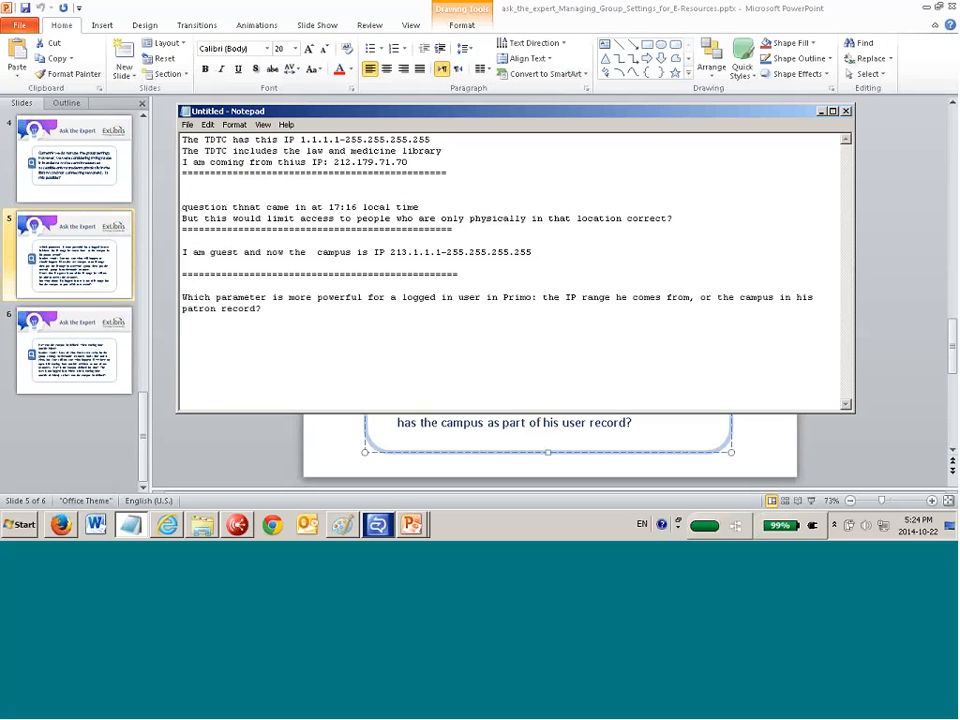
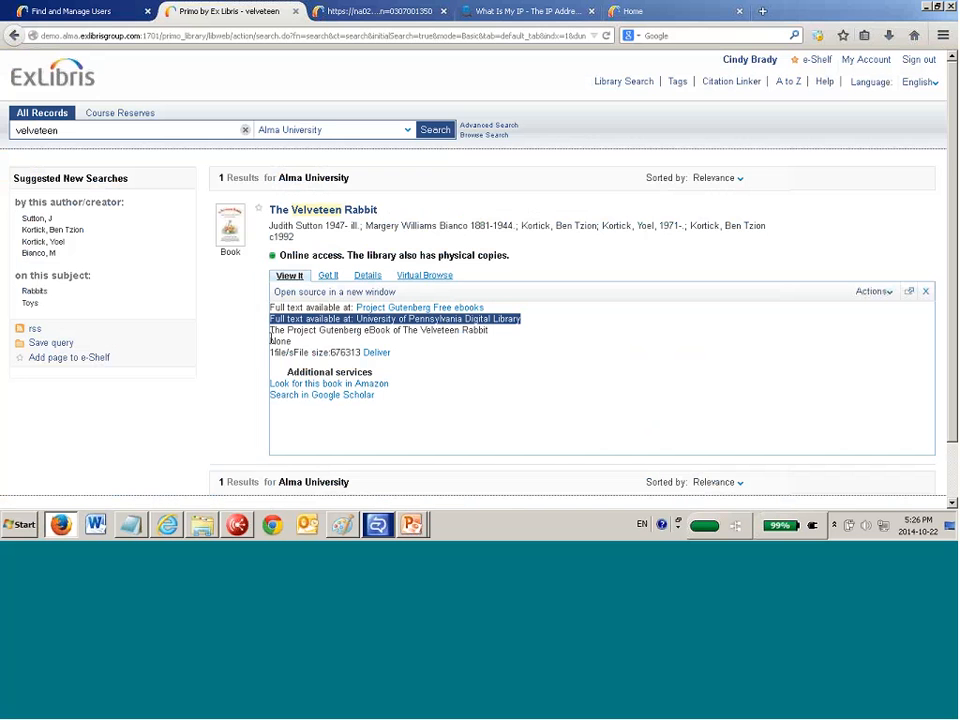
Switch to Alma, search electronic portfolios for "velveteen rabbit" and open the group settings of the Project Gutenberg Free ebooks portfolio for editing
left_click(70, 11)
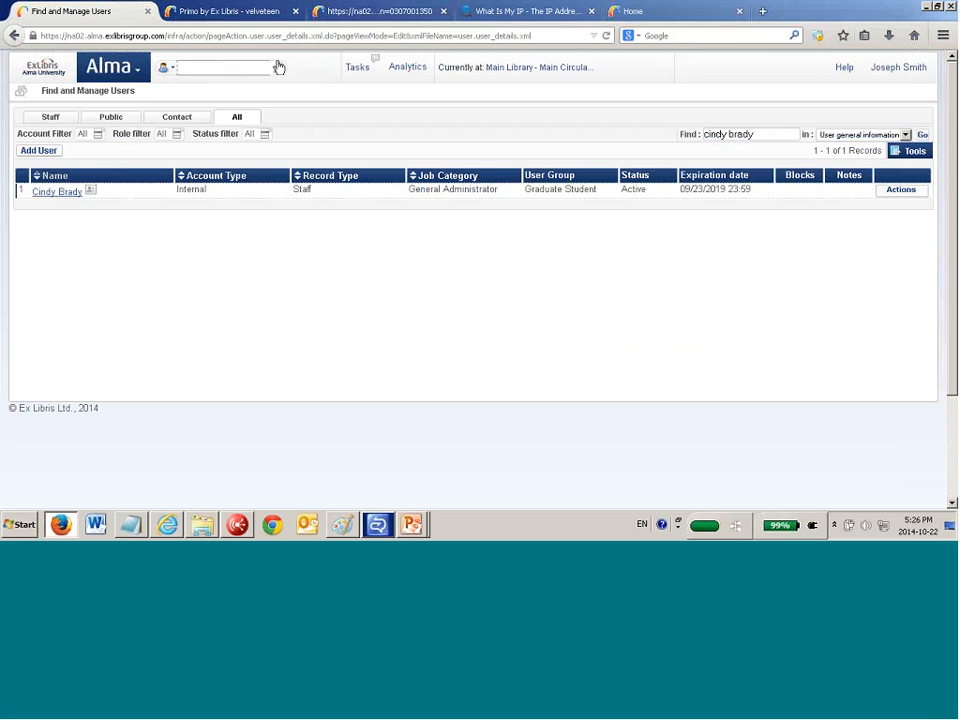
left_click(598, 50)
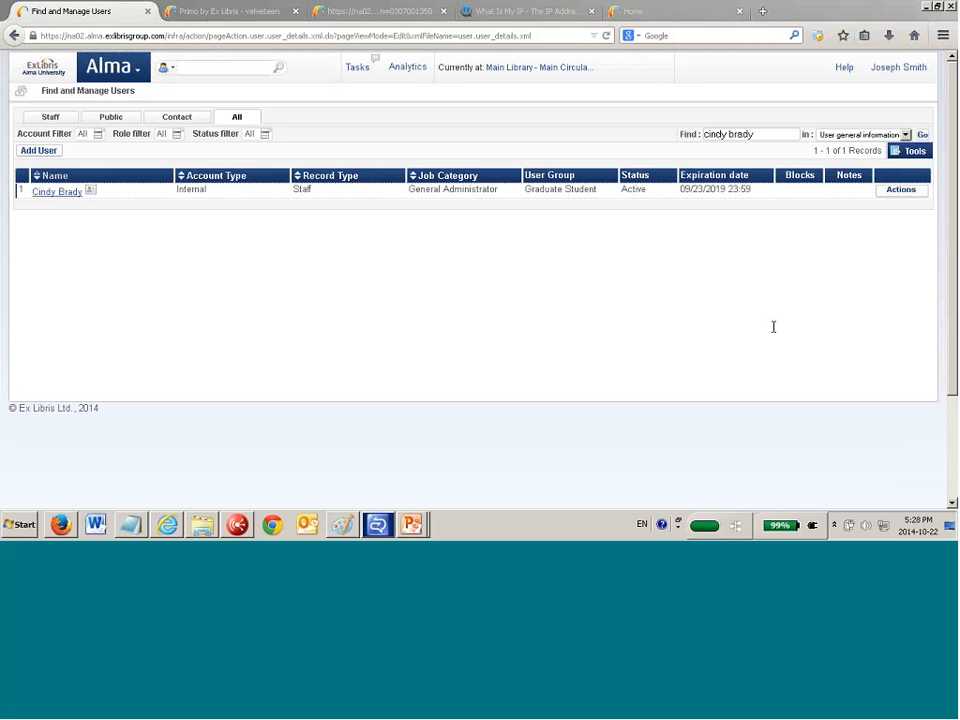
left_click(212, 68)
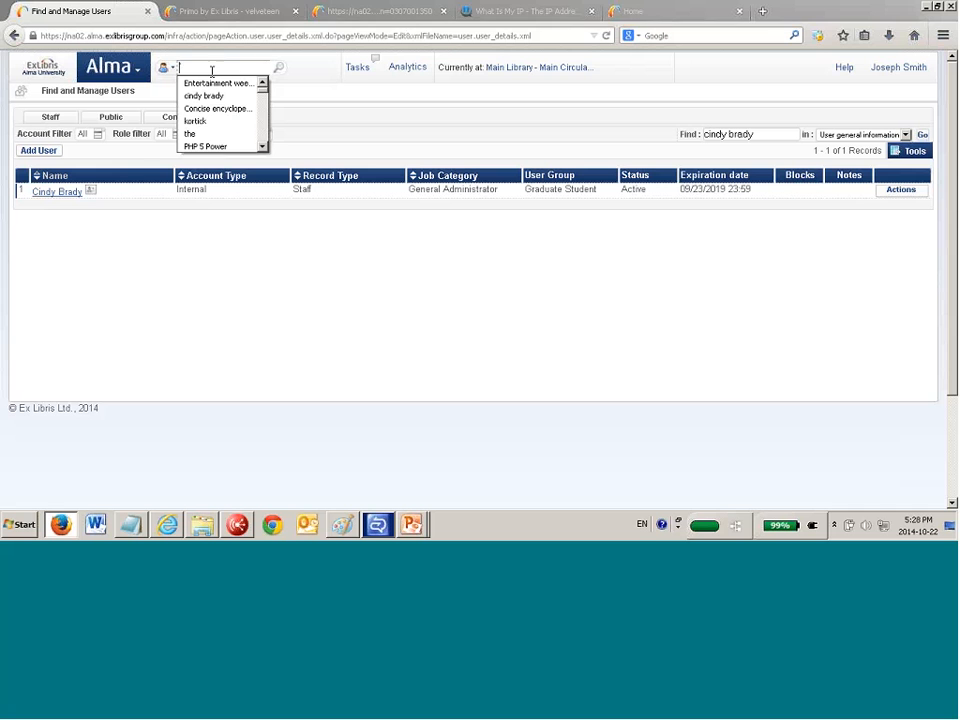
left_click(172, 70)
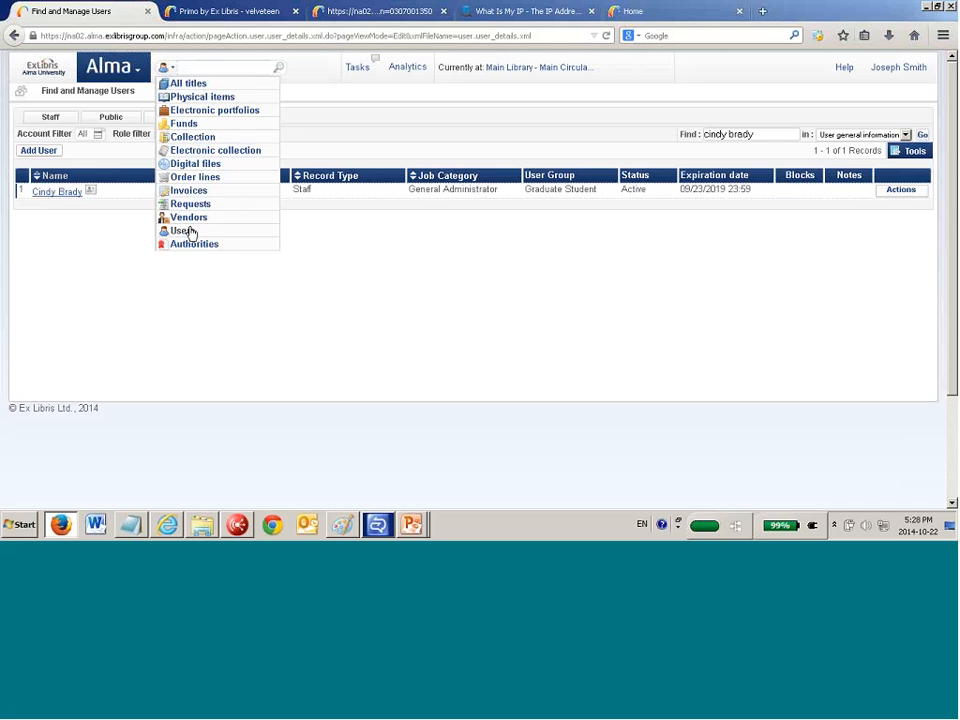
left_click(210, 110)
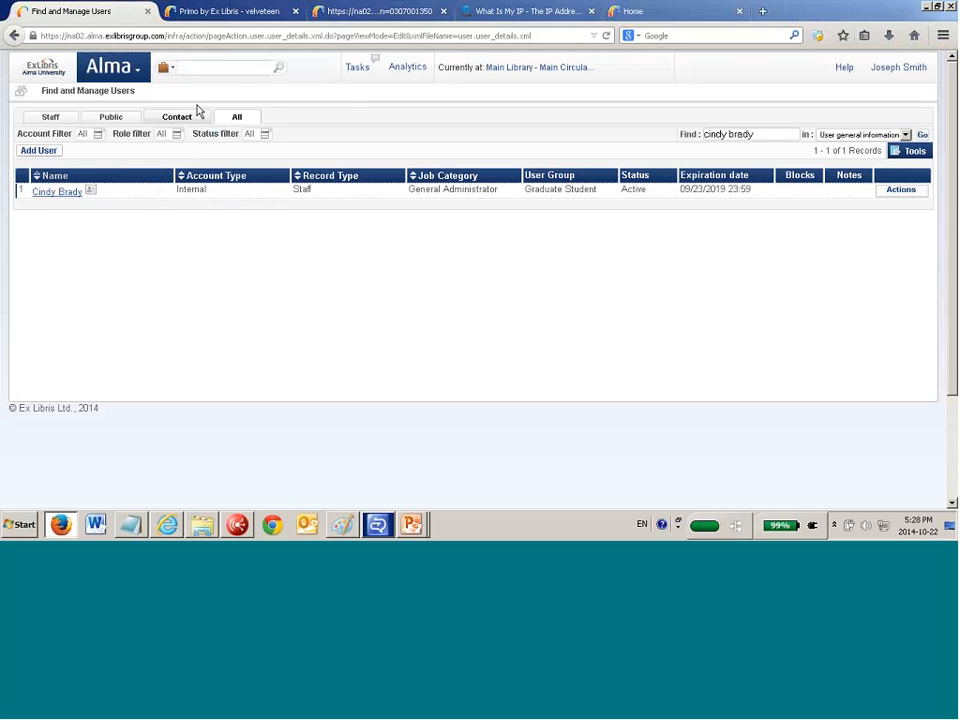
left_click(206, 66)
type("velve")
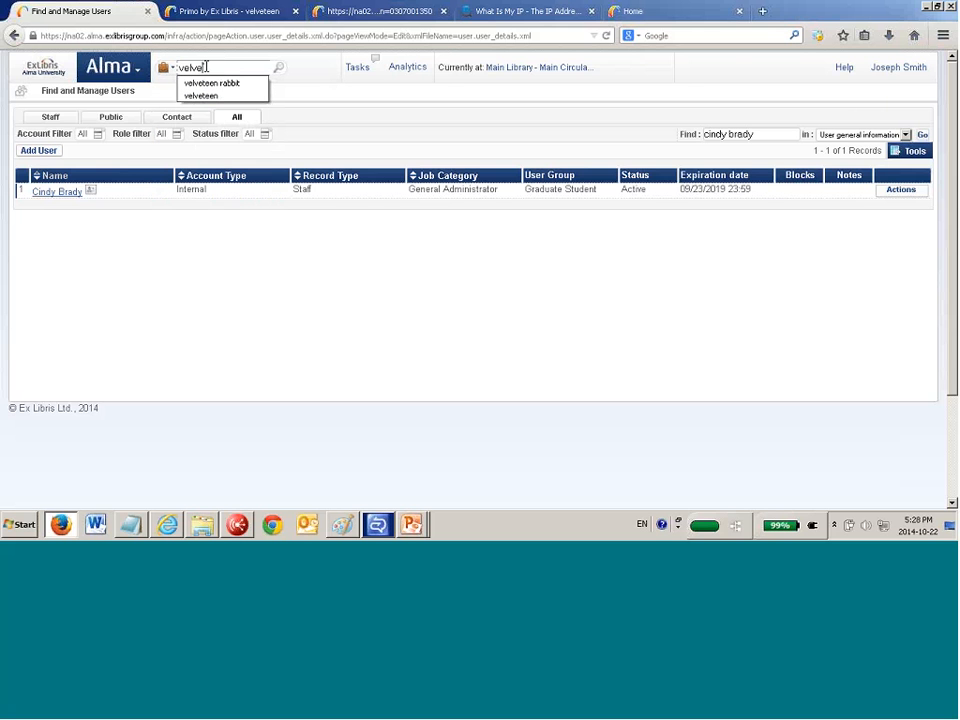
type("teen")
key("Down")
key("Return")
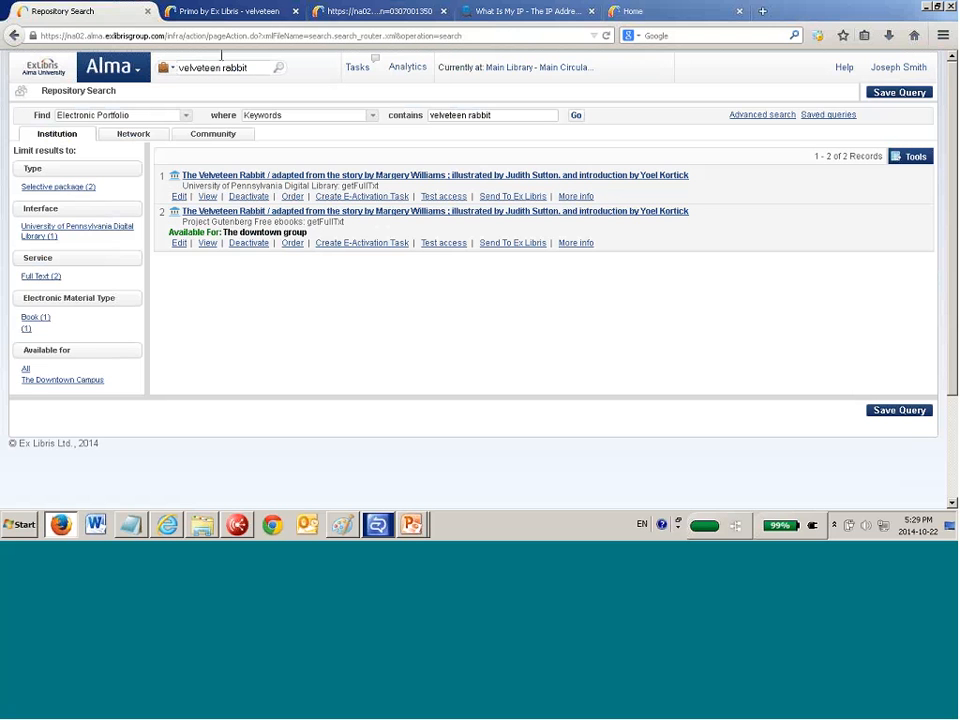
left_click(179, 243)
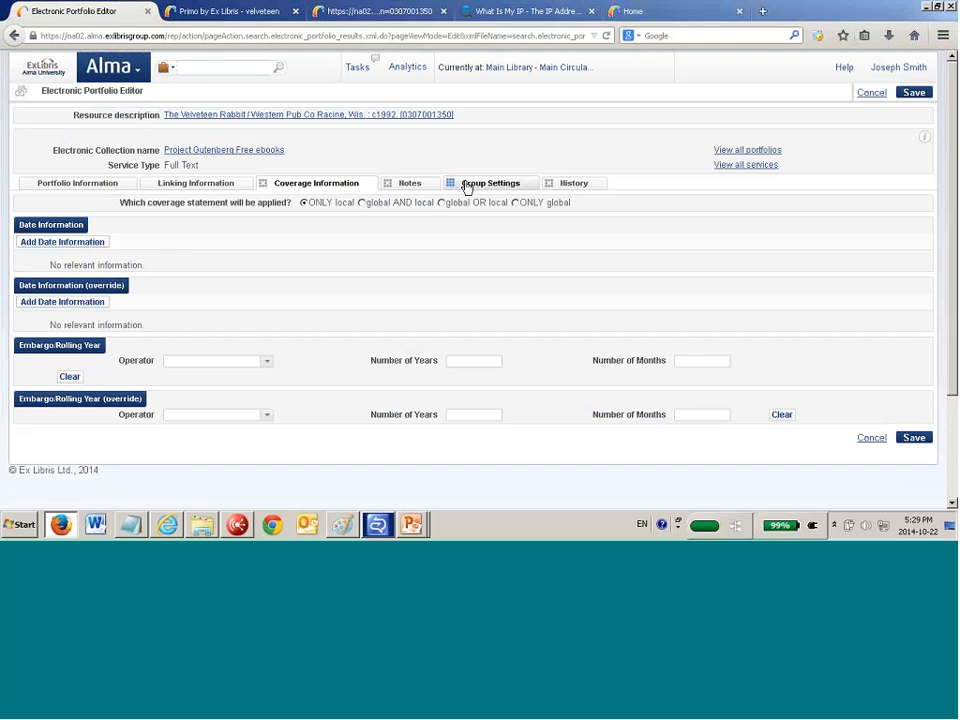
left_click(467, 187)
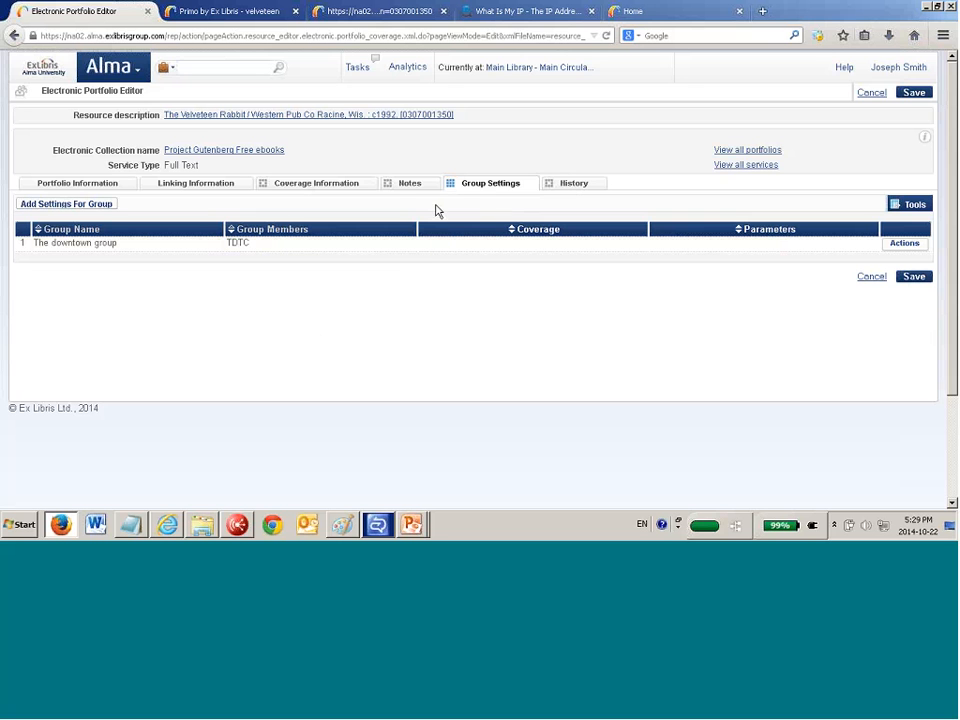
Add the note "Some time the access is great" to the Velveteen Rabbit portfolio
left_click(392, 188)
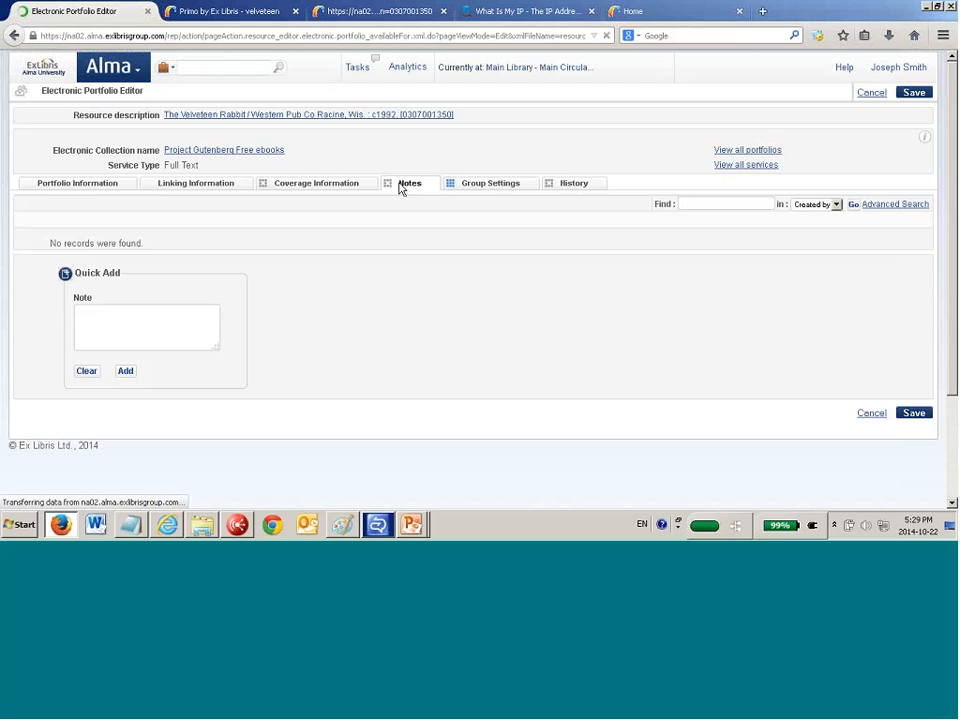
left_click(145, 312)
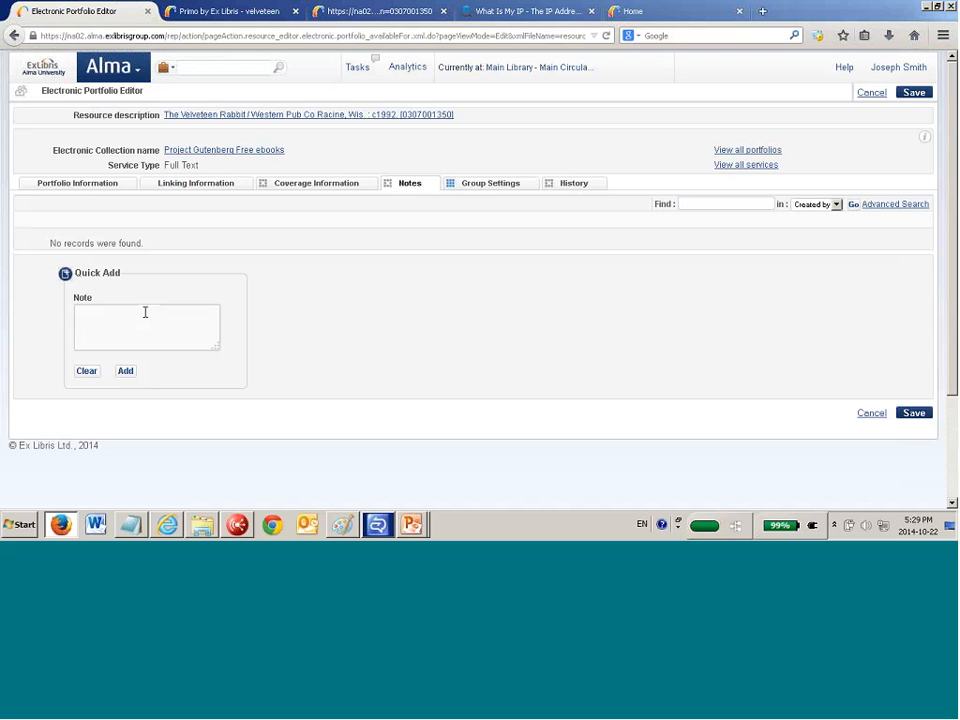
type("Some time the access is not good")
left_click_drag(181, 311, 250, 307)
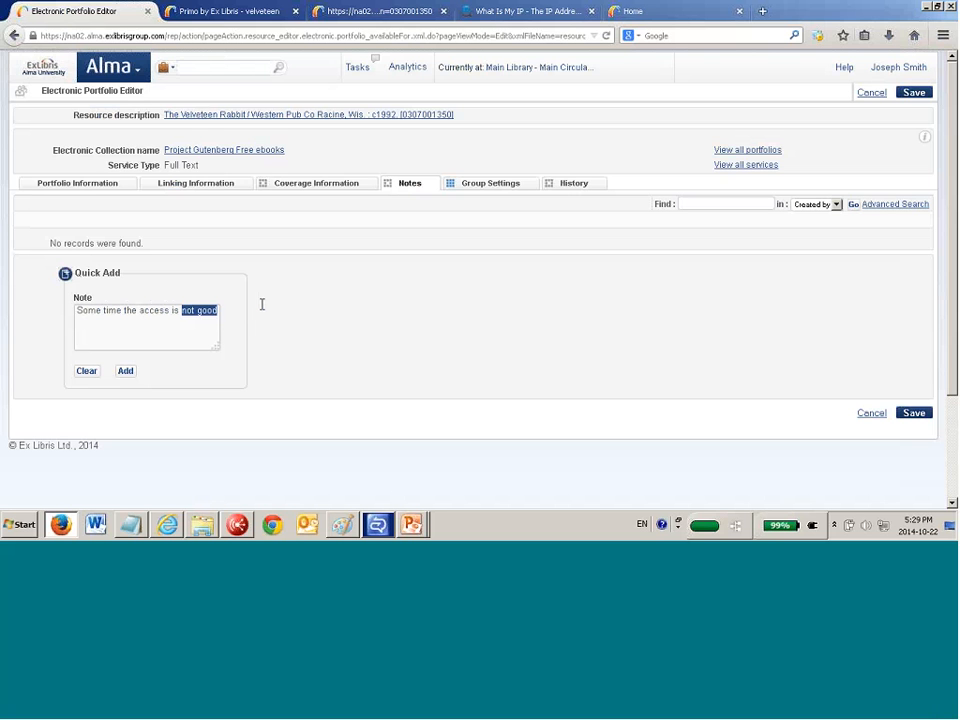
type("great")
left_click(125, 373)
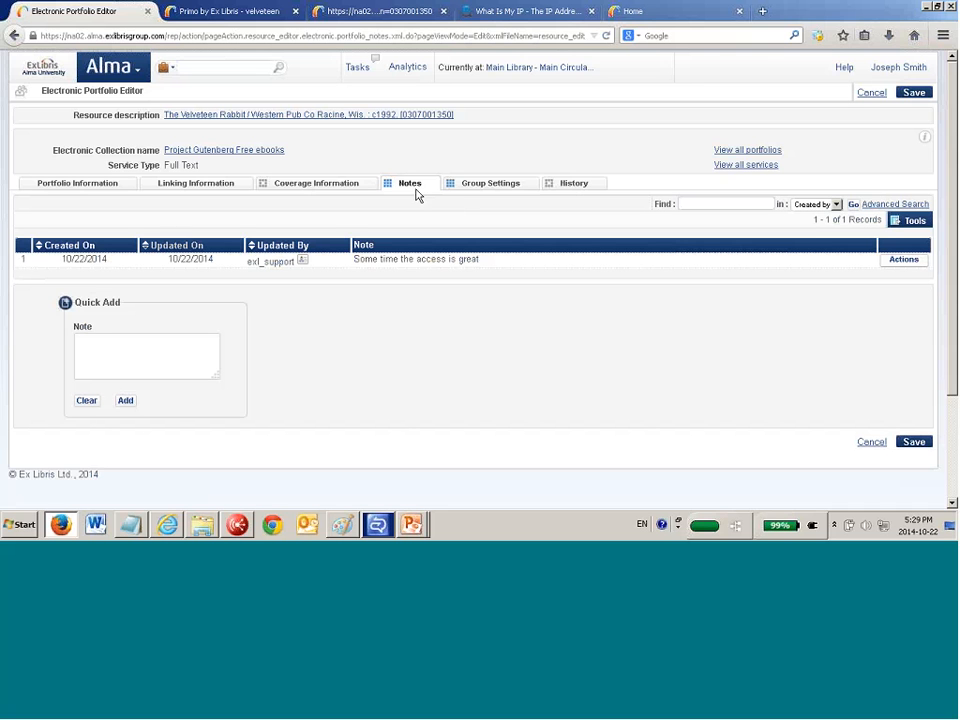
View The Velveteen Rabbit's MARC record, and search the electronic collections for "Project Gutenberg Free ebooks"
left_click(221, 118)
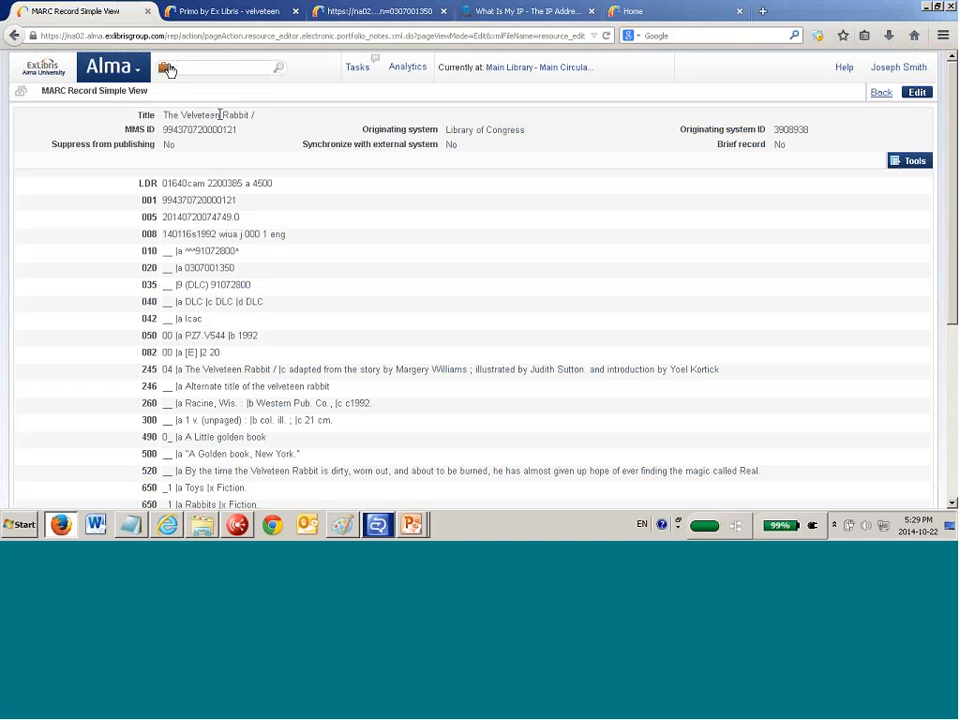
left_click(166, 67)
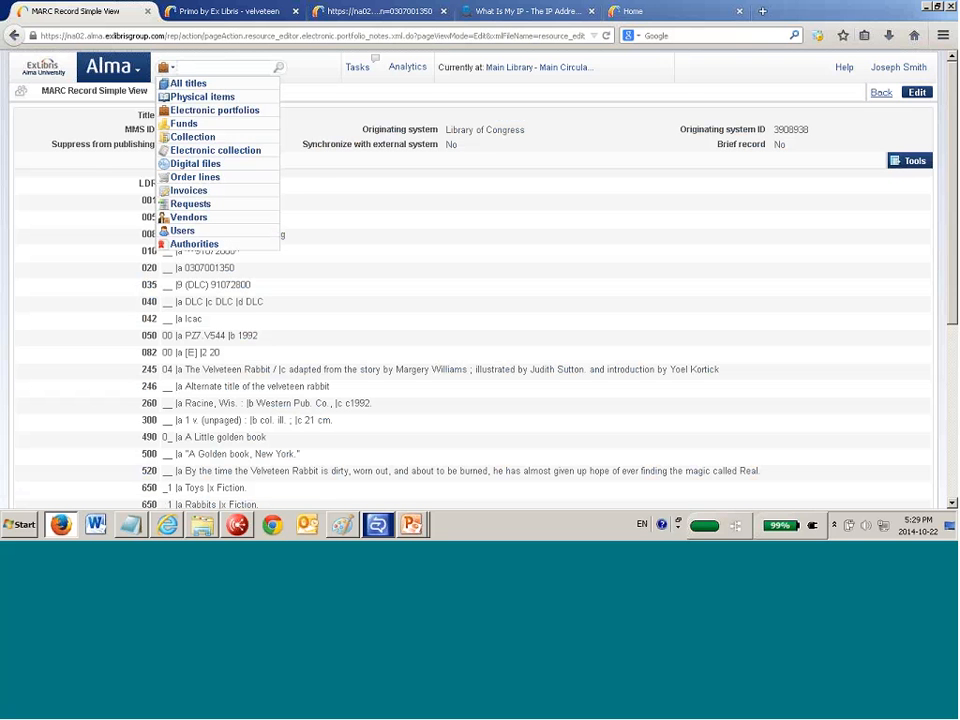
left_click(203, 162)
type("g")
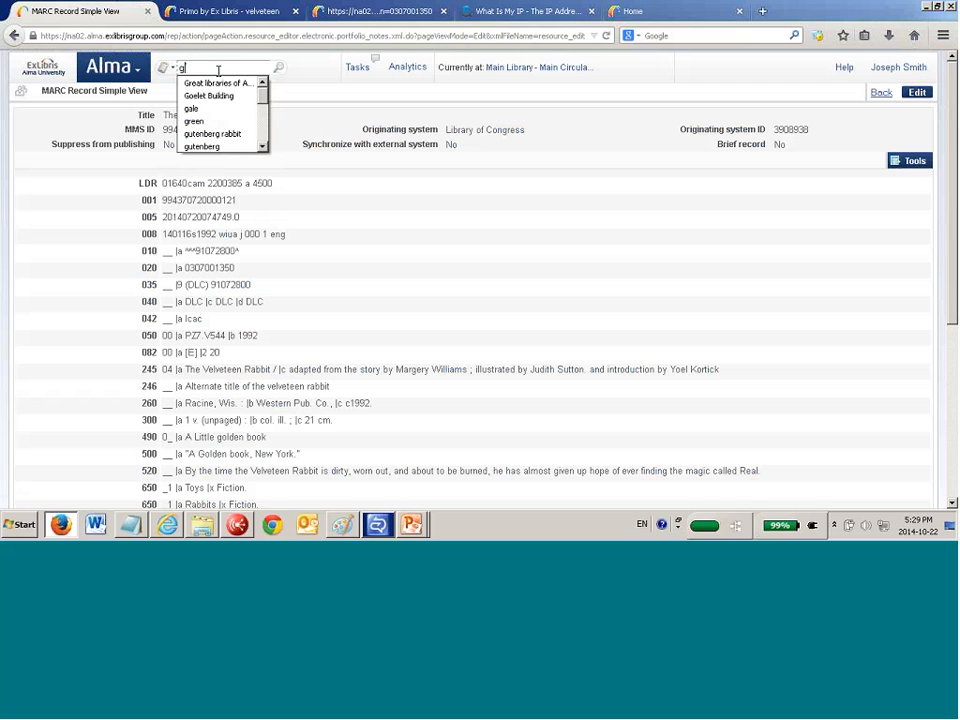
type("uteb")
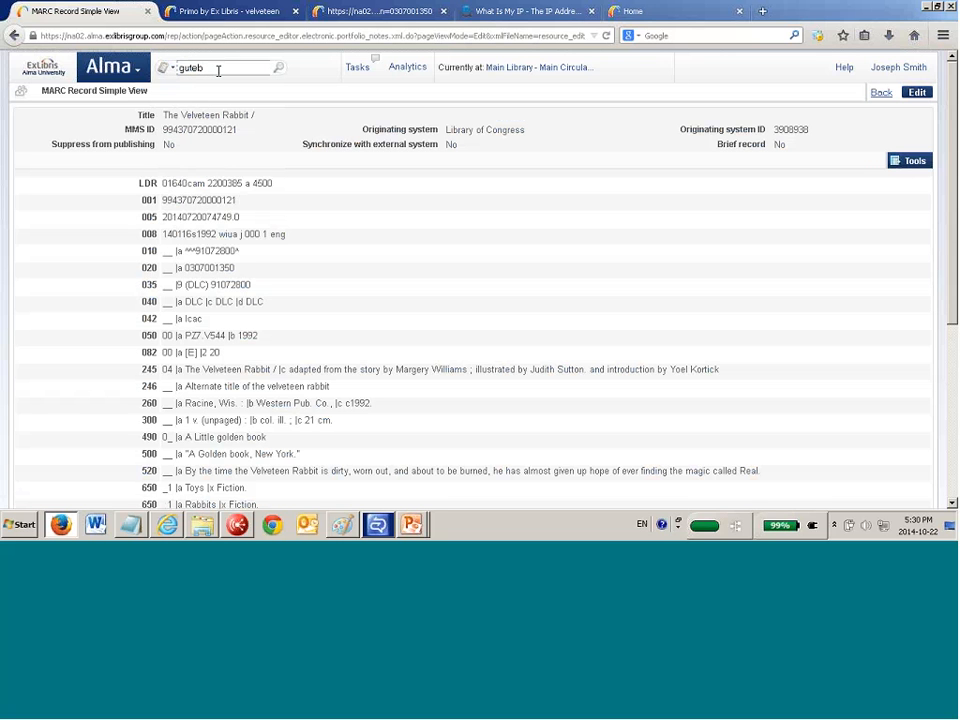
key("BackSpace")
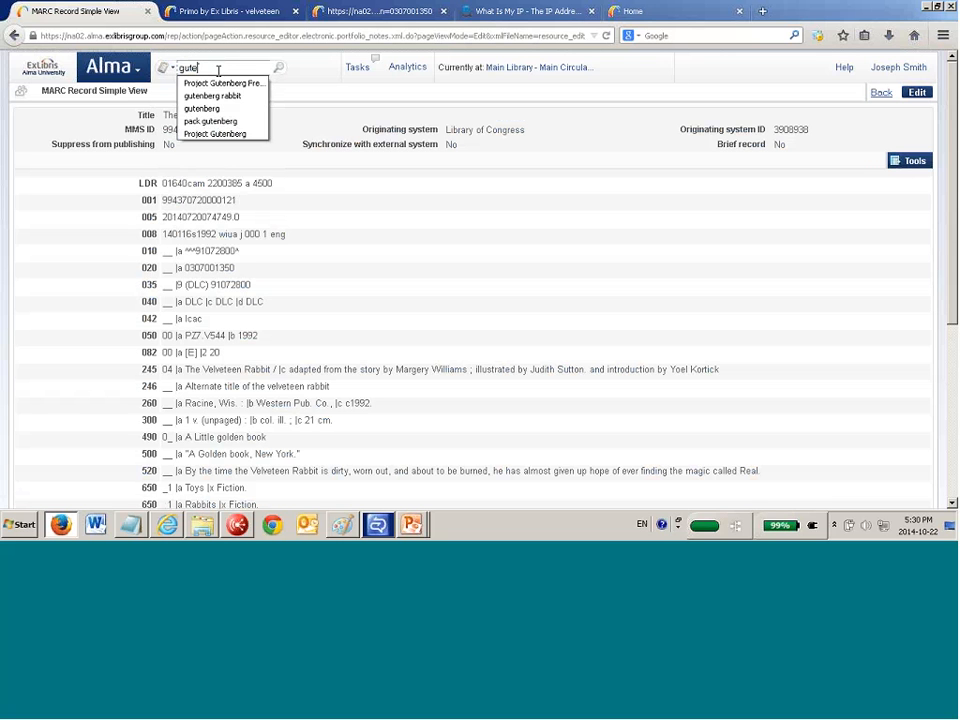
key("Down")
key("Return")
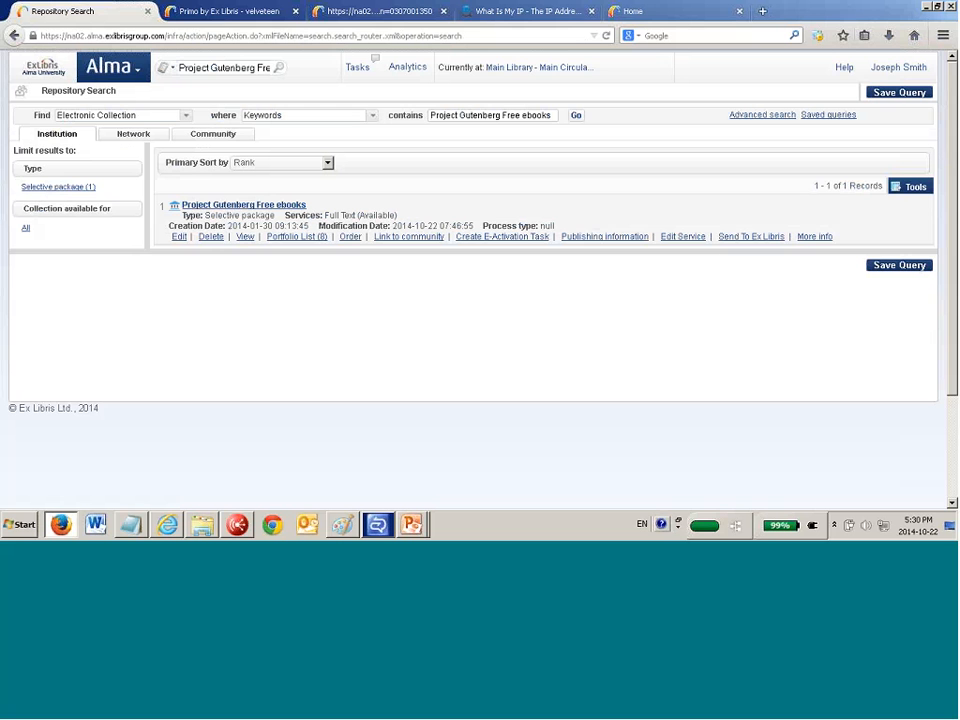
Add group settings for The downtown group to the Project Gutenberg Free ebooks collection and save the collection
left_click(181, 238)
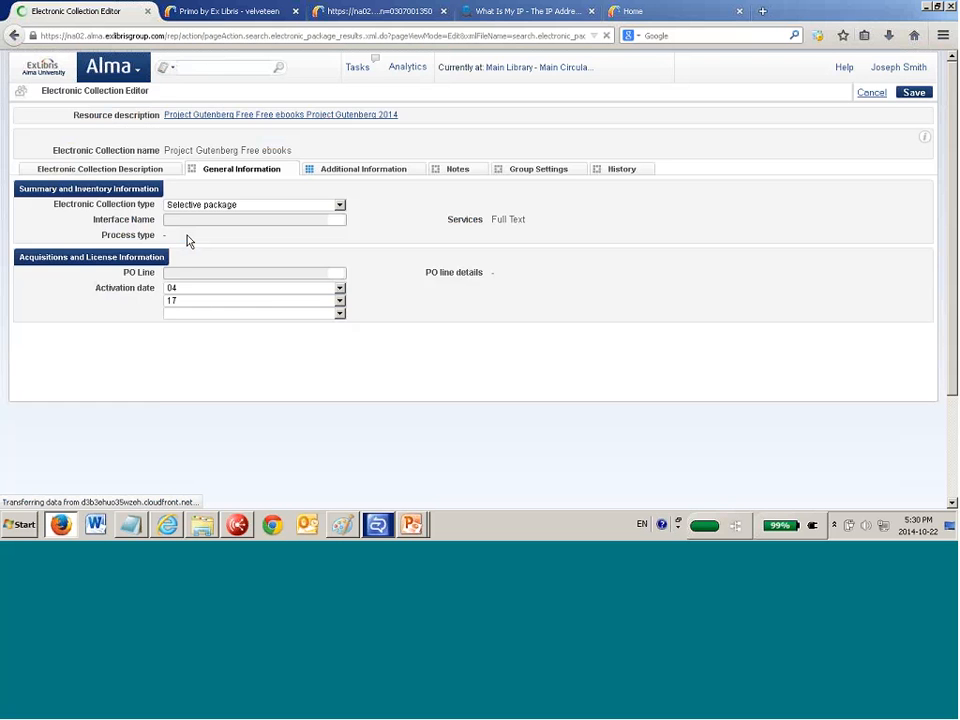
left_click(541, 169)
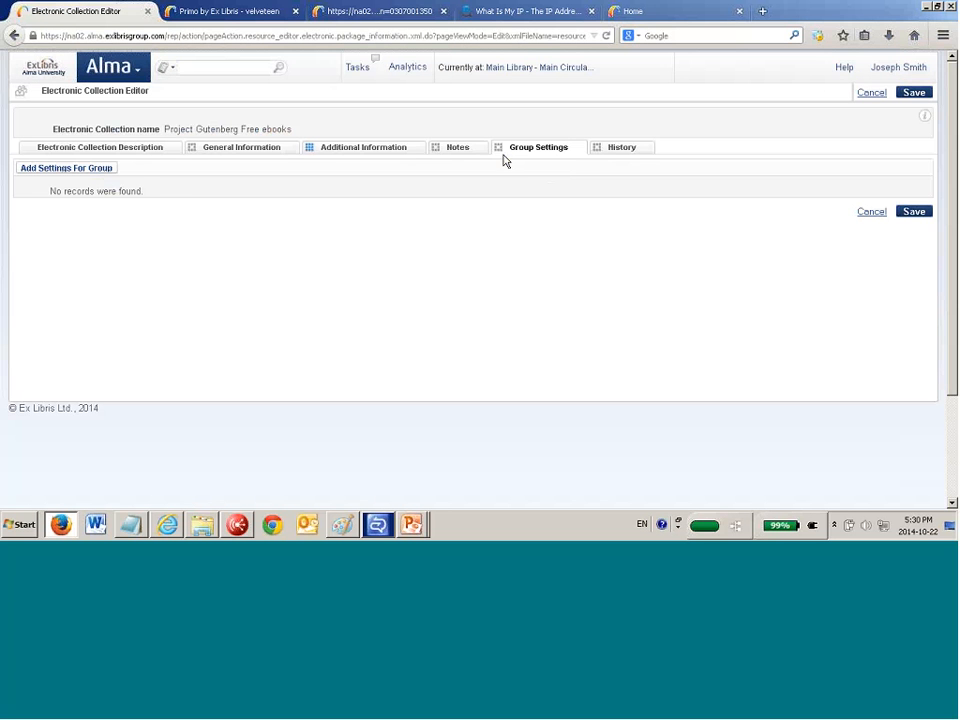
left_click(37, 172)
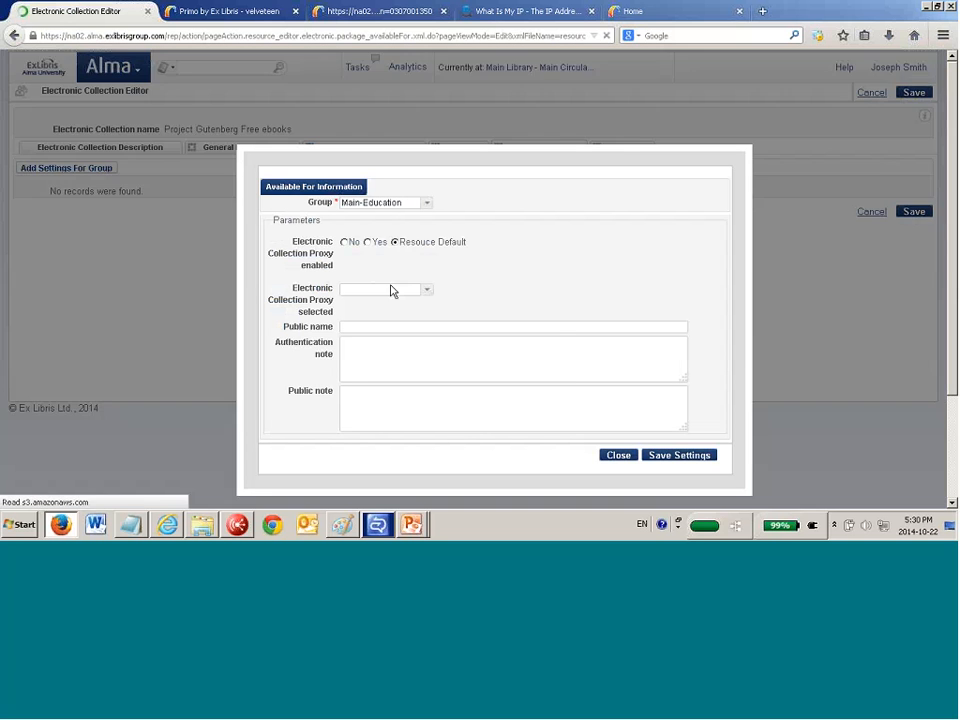
left_click(420, 202)
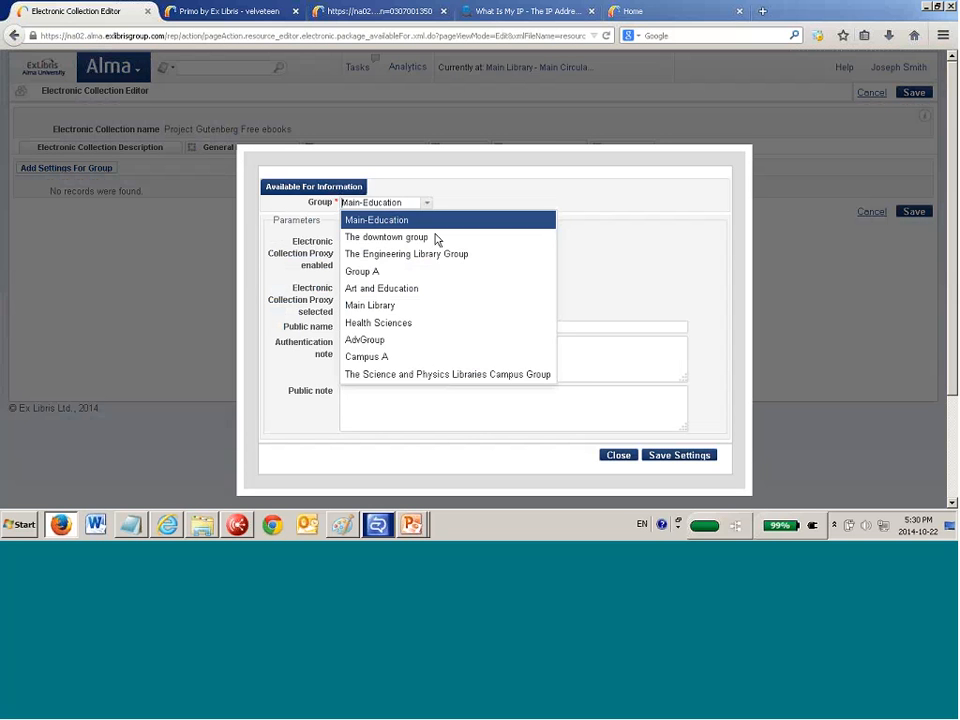
left_click(386, 237)
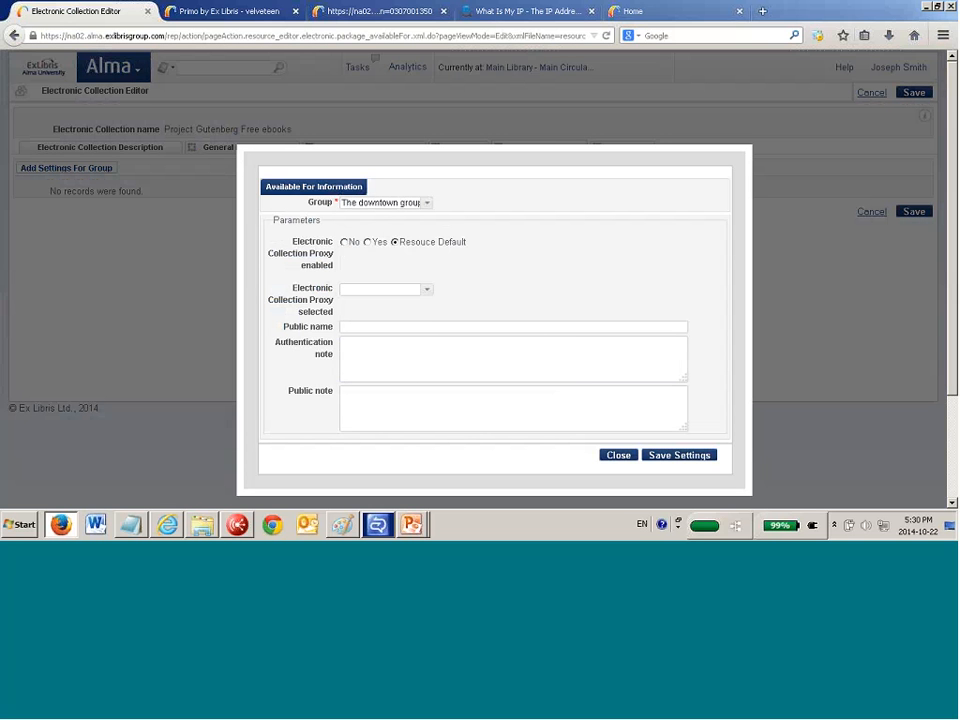
left_click(669, 458)
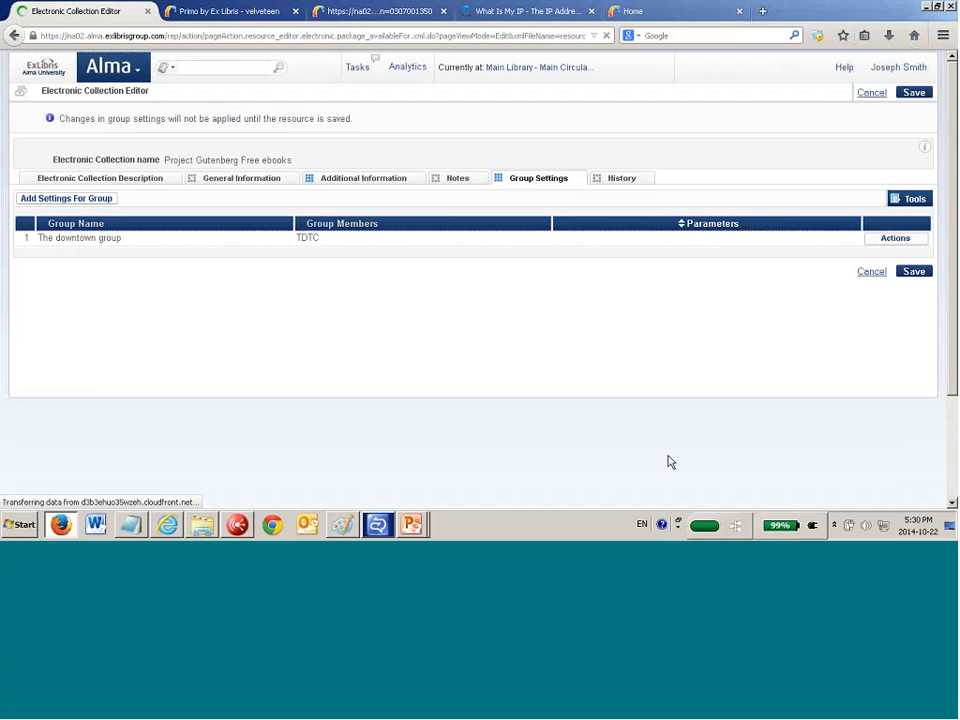
left_click(914, 272)
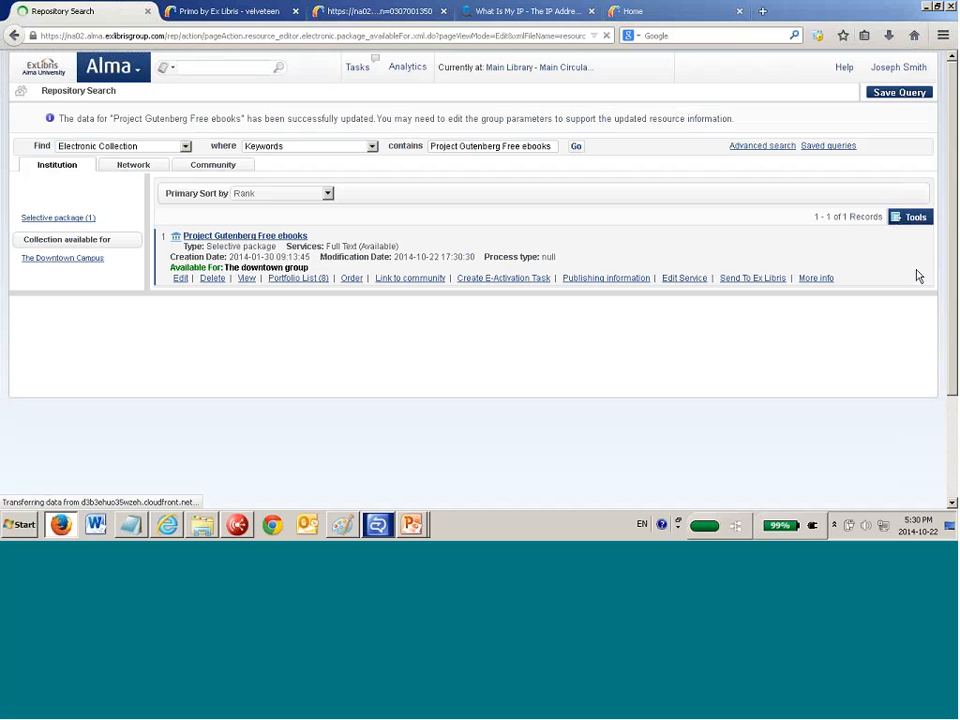
Open the collection's portfolio list and examine which group each portfolio is available for, including Agent Nine and the jewel mystery
left_click(312, 280)
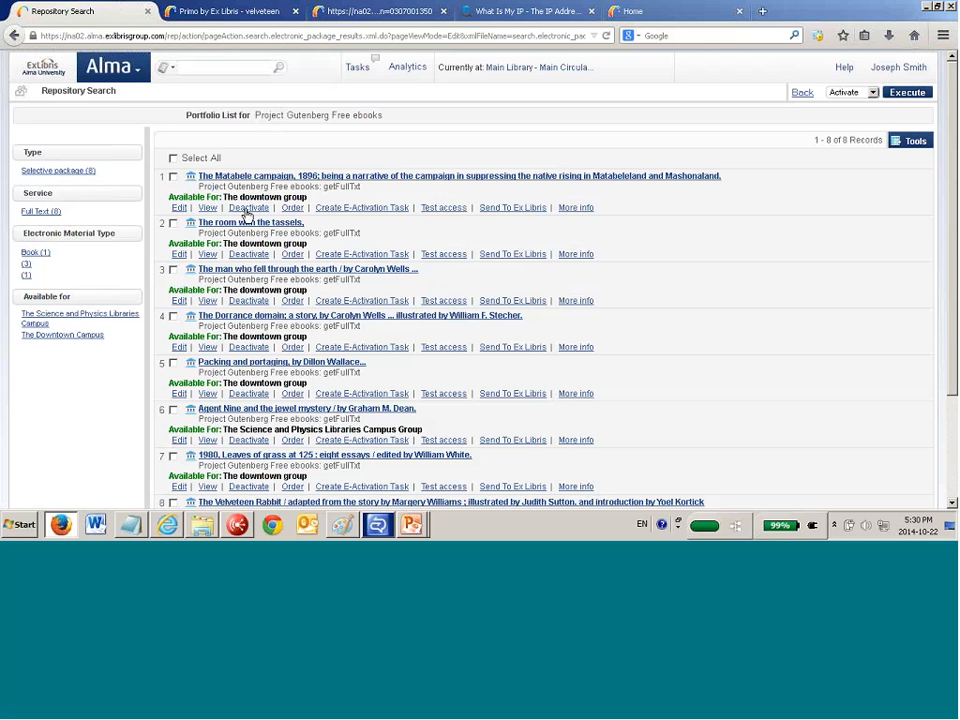
scroll(293, 437, "down", 2)
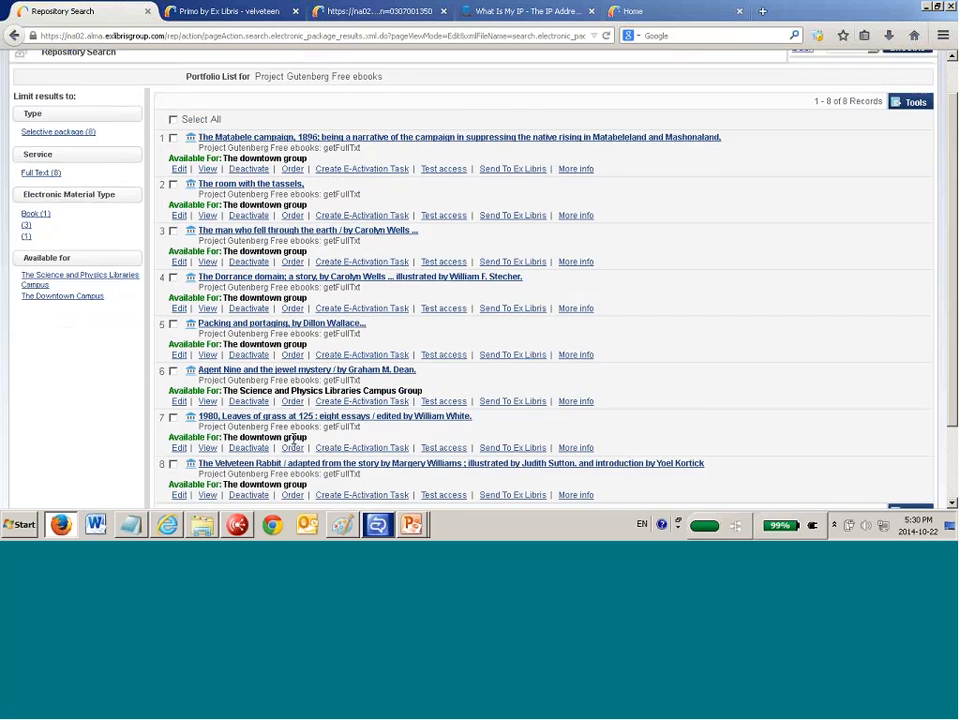
scroll(293, 437, "down", 1)
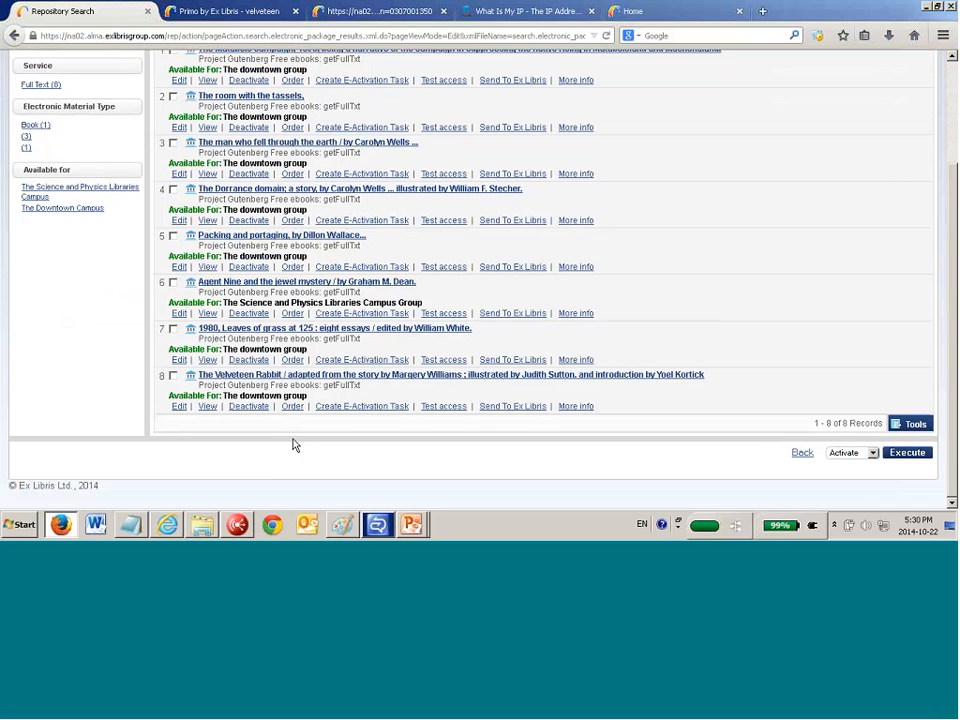
left_click_drag(424, 302, 227, 302)
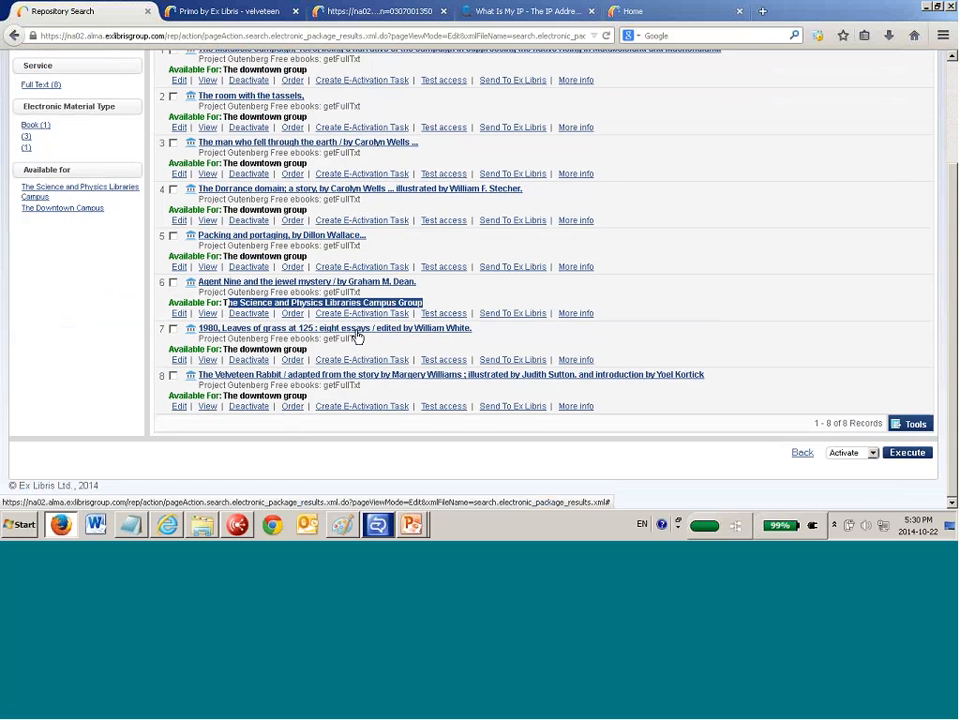
left_click(473, 302)
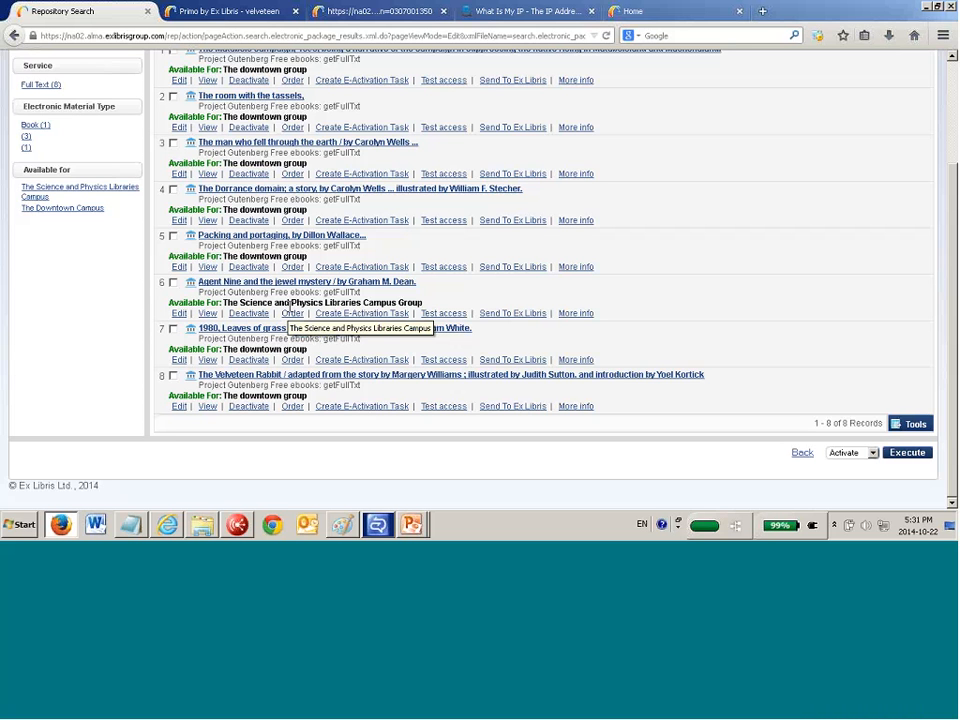
Add group settings for The downtown group to the Agent Nine and the jewel mystery portfolio and save the portfolio
left_click(182, 314)
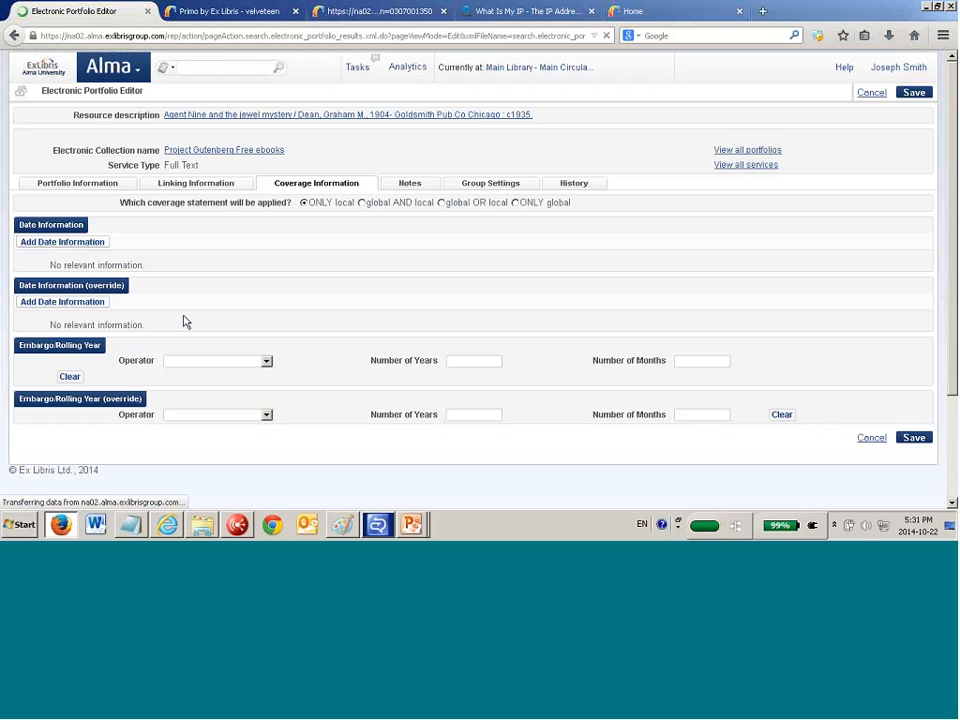
left_click(492, 184)
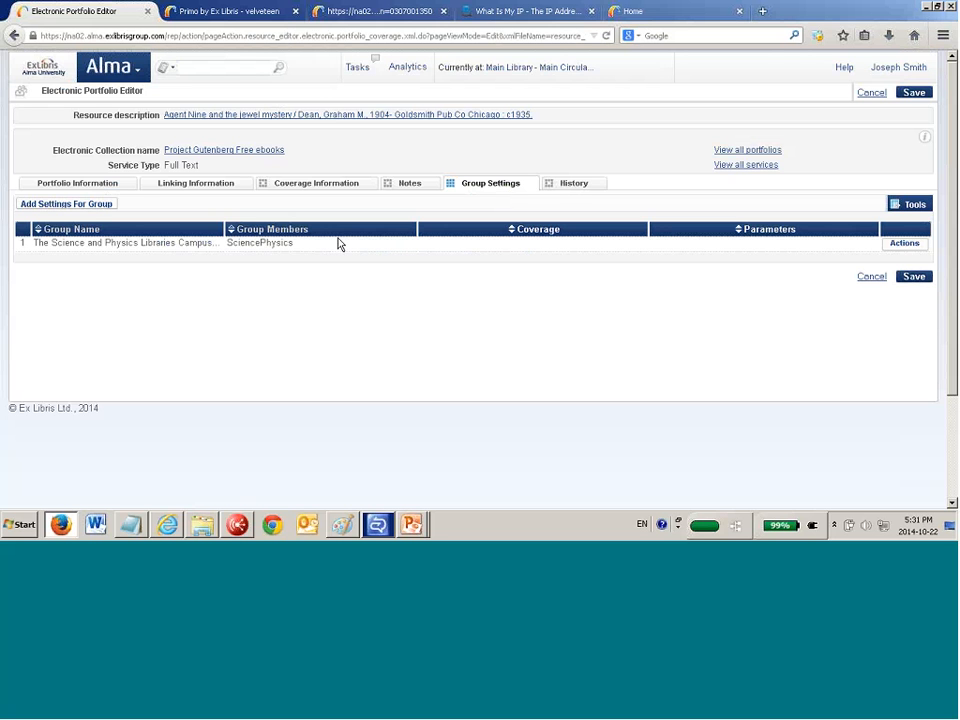
left_click(82, 206)
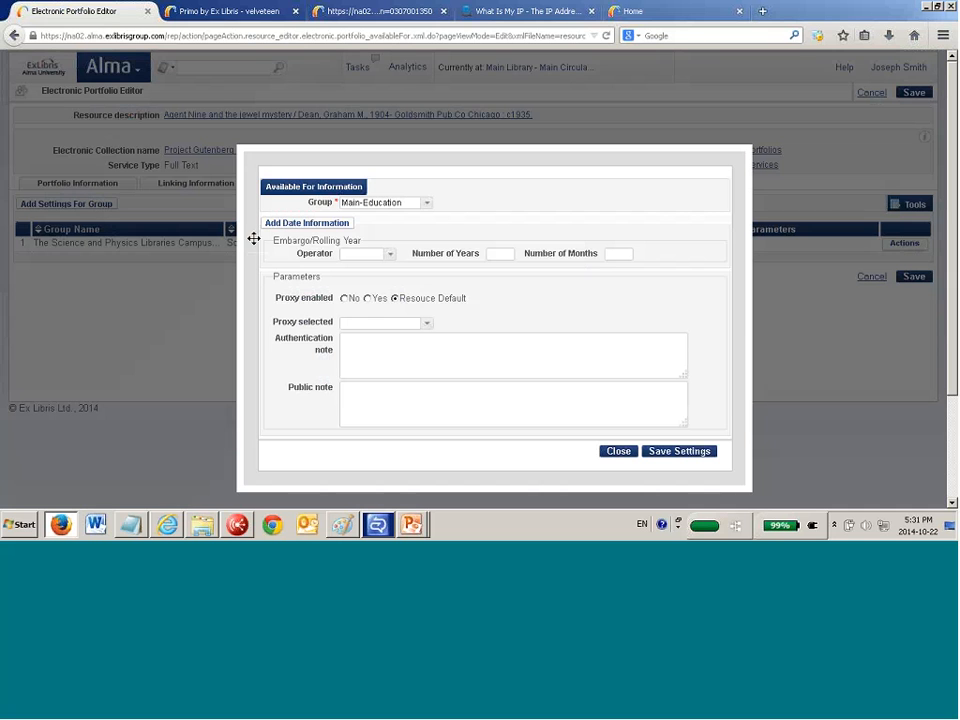
left_click(425, 203)
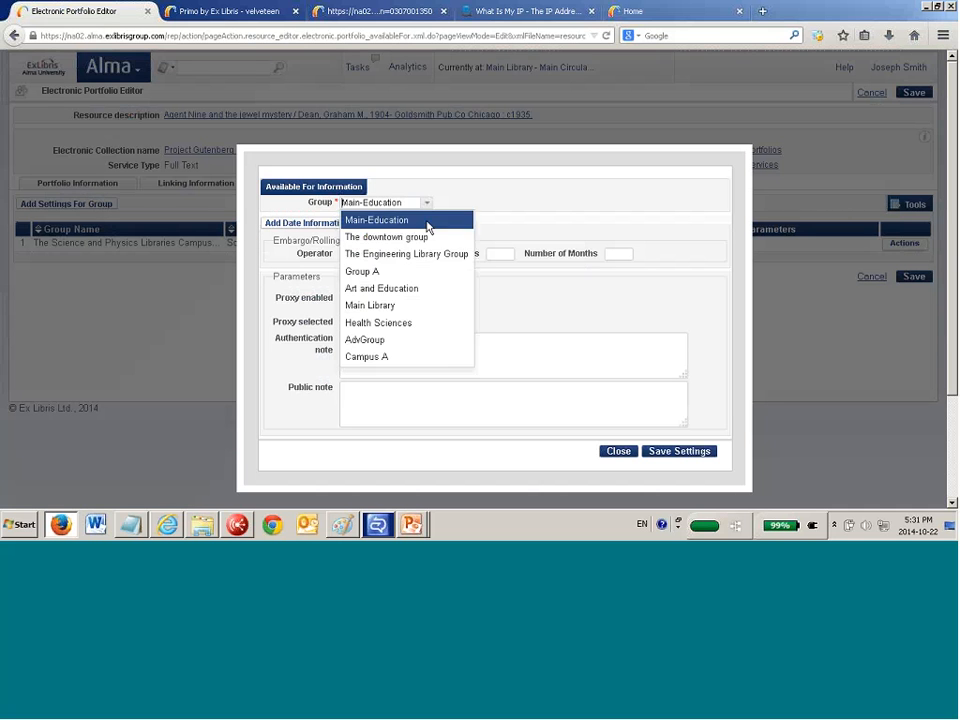
left_click(412, 238)
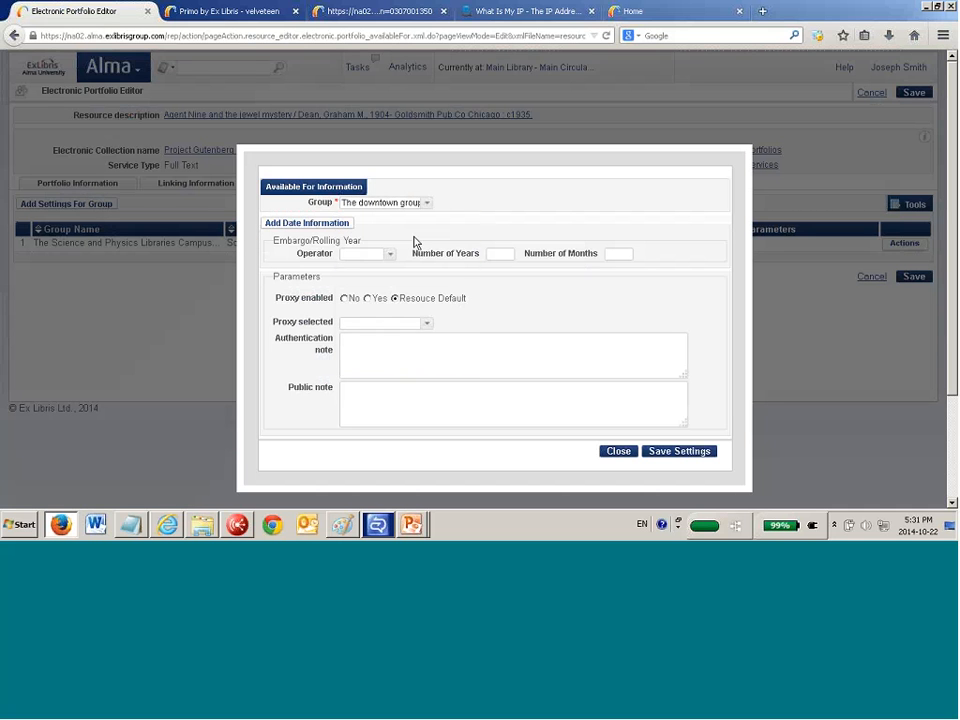
left_click(680, 451)
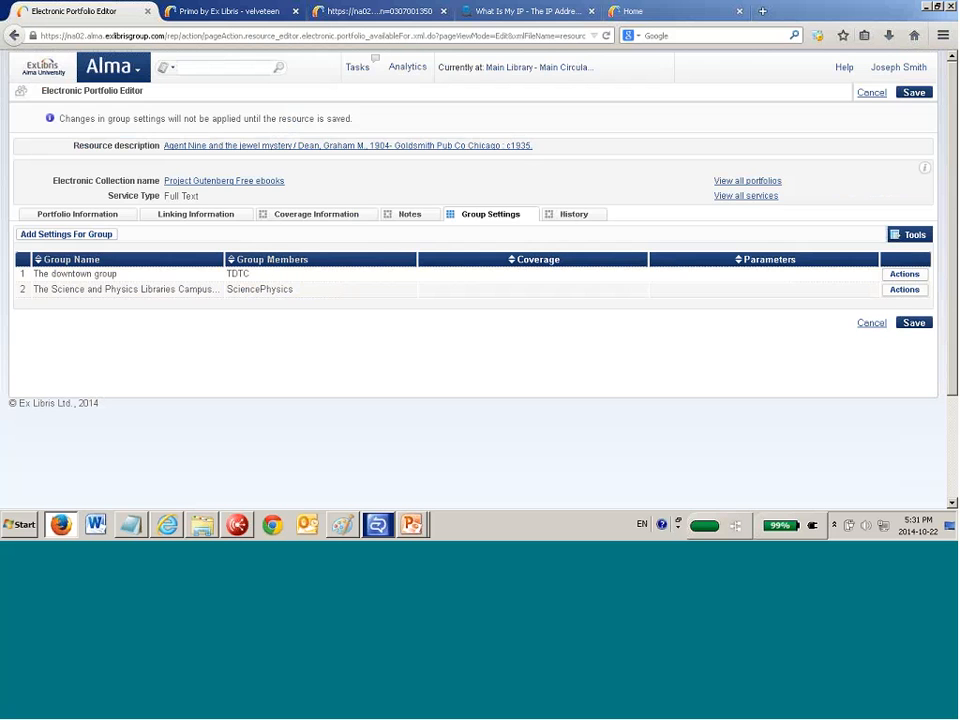
left_click(914, 323)
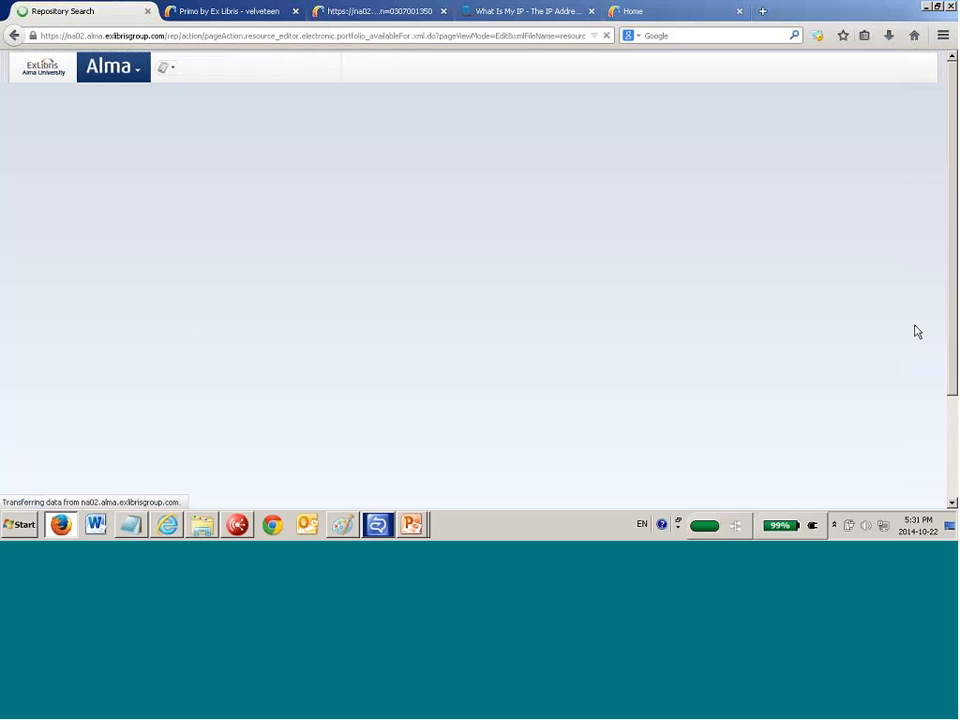
scroll(917, 331, "down", 1)
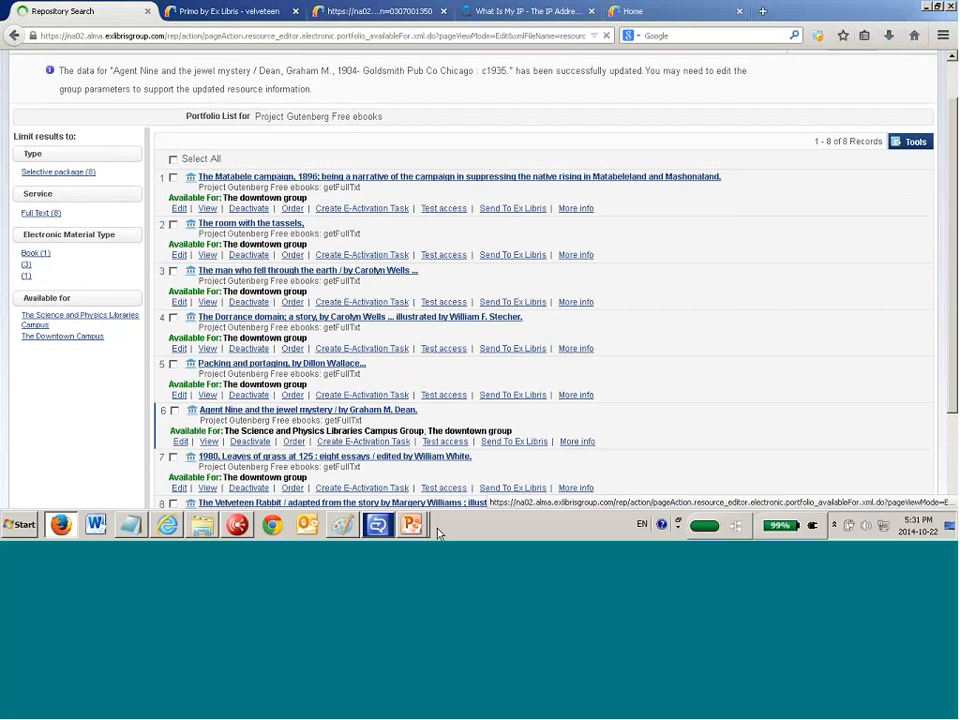
Switch to the PowerPoint presentation on managing group settings and show slide 2, the question about campuses without IP definitions
left_click(416, 528)
left_click(420, 499)
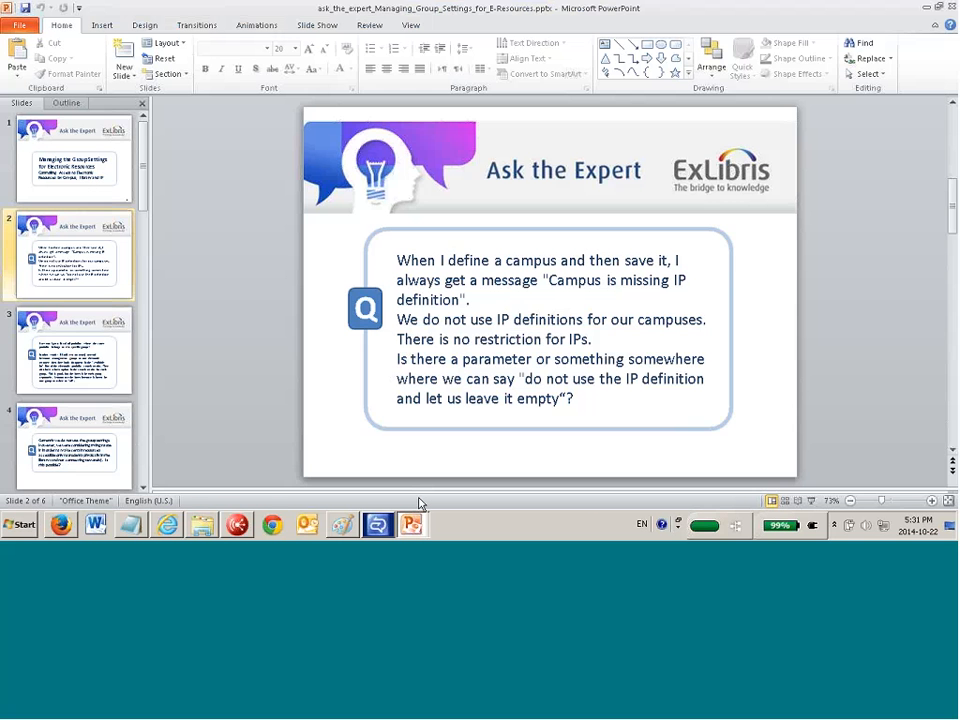
key("Page_Up")
key("Page_Down")
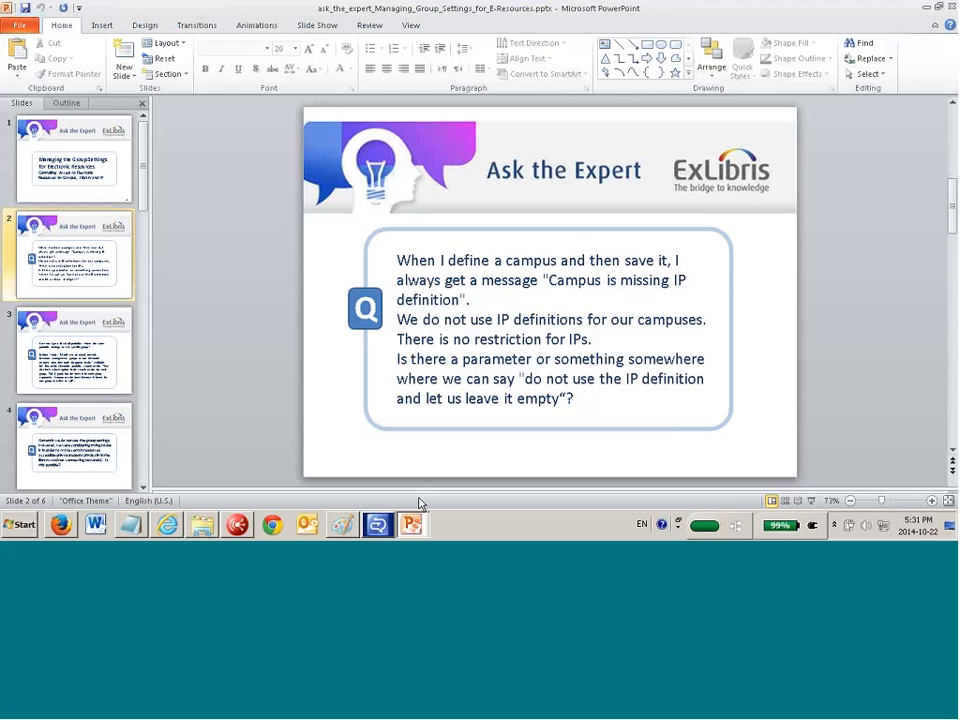